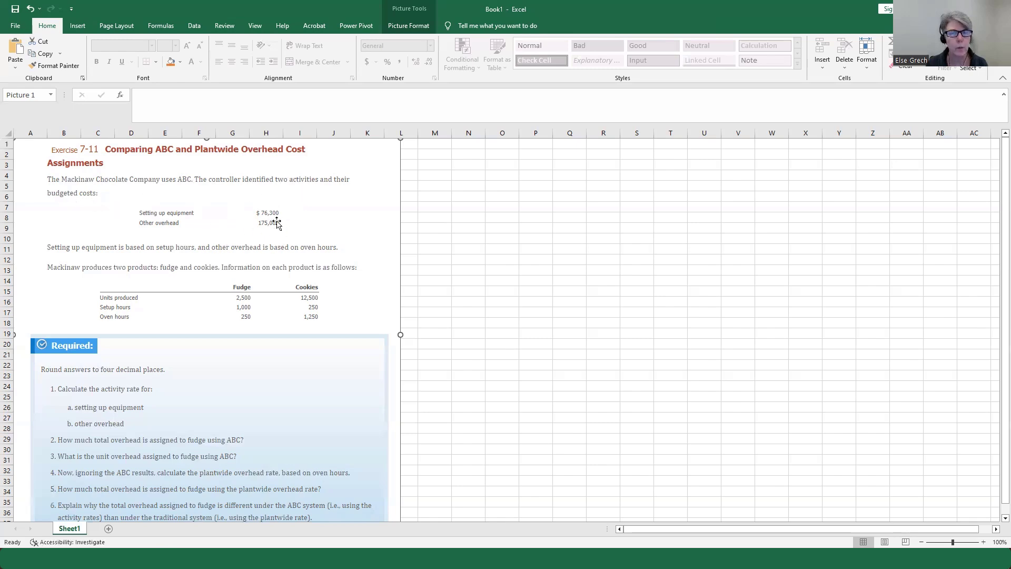
Enter the activity labels "Set up" in cell M3 and "Other" in M4.
left_click(443, 167)
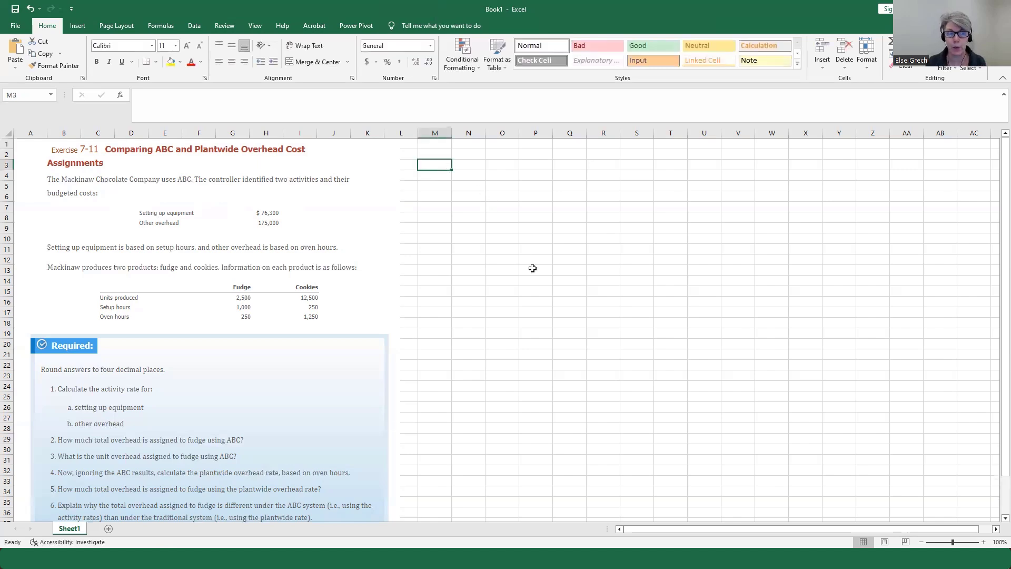
type("Set up")
key("Return")
type("Other")
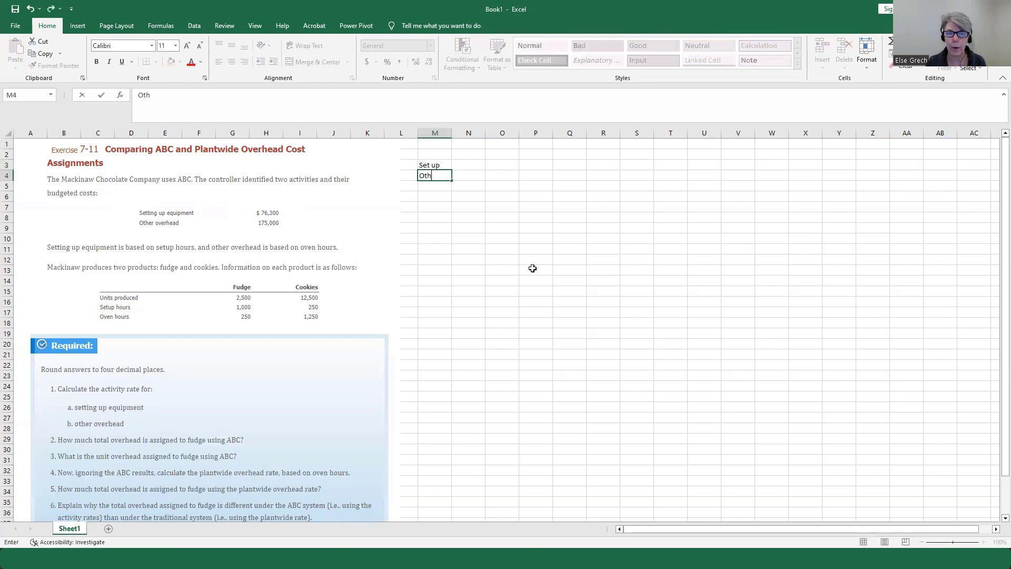
key("Tab")
Add the header "Estimated OH $" in N2 and enter 76300 for Set up and 175000 for Other below it.
key("Up")
key("Up")
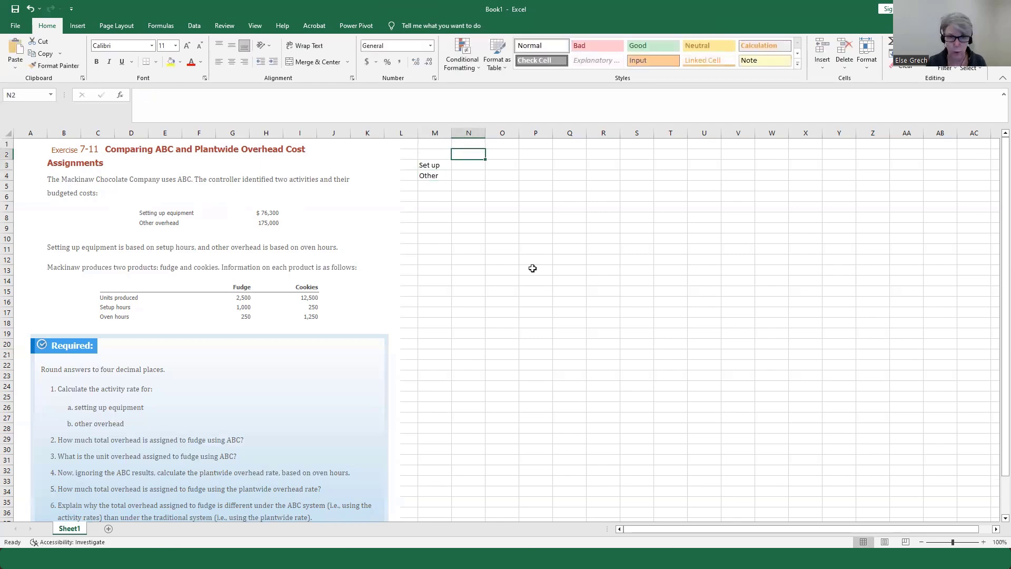
type("Estimated")
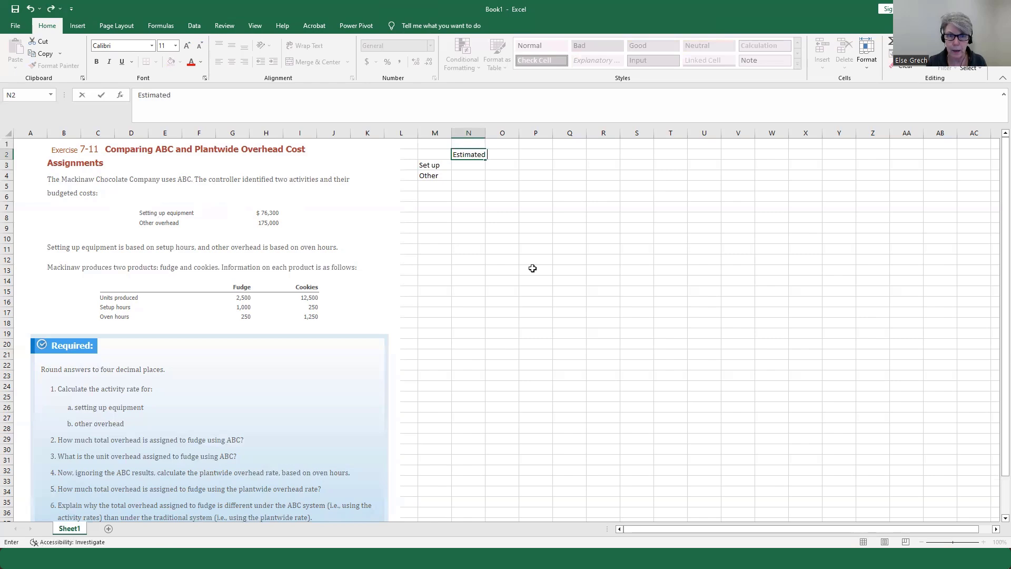
type(" OH $")
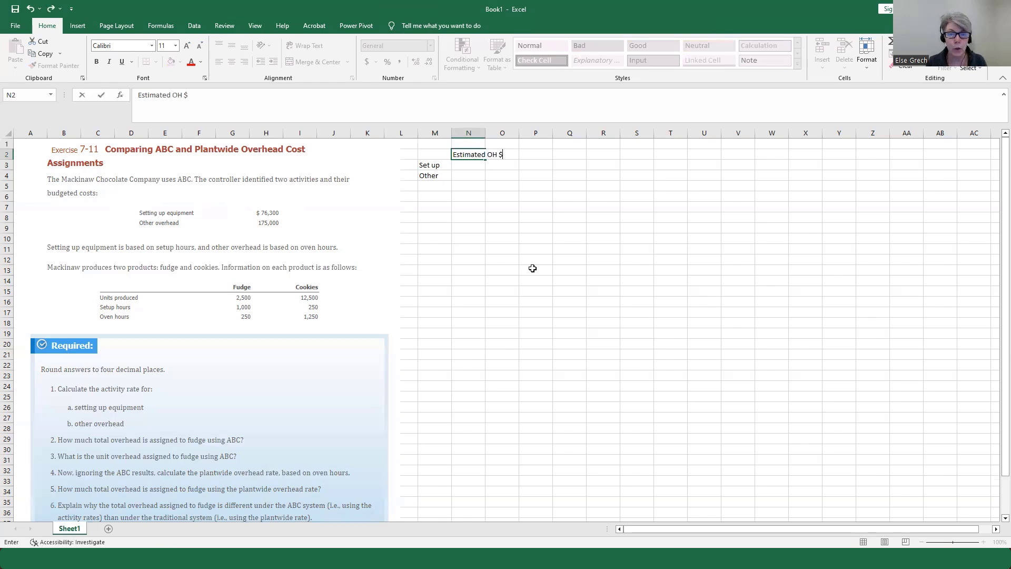
key("Return")
type("76300")
key("Return")
type("175")
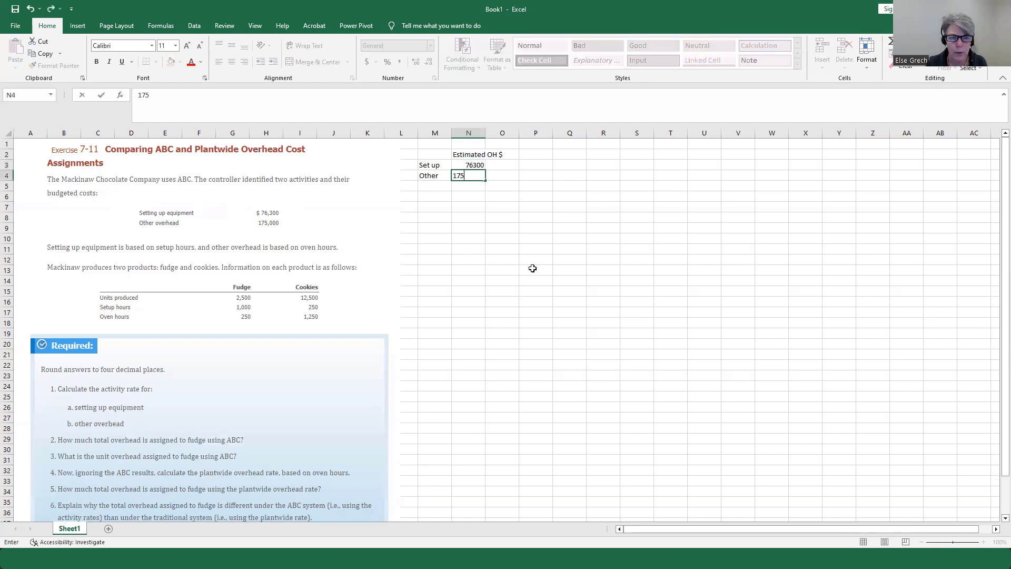
type("000")
key("Return")
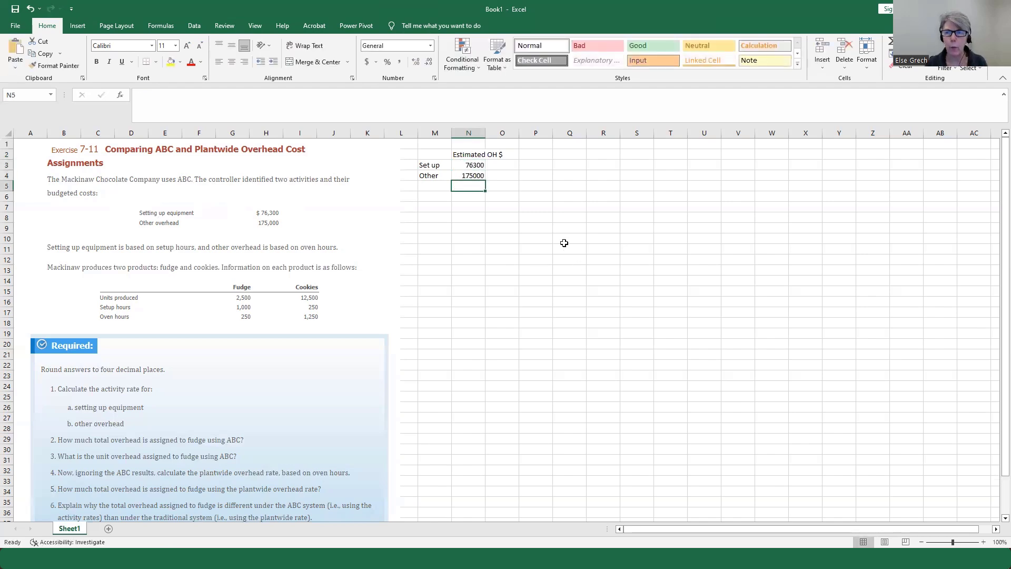
Sum the estimated overhead amounts in N5 and autofit column N to its contents.
left_click(890, 41)
key("Return")
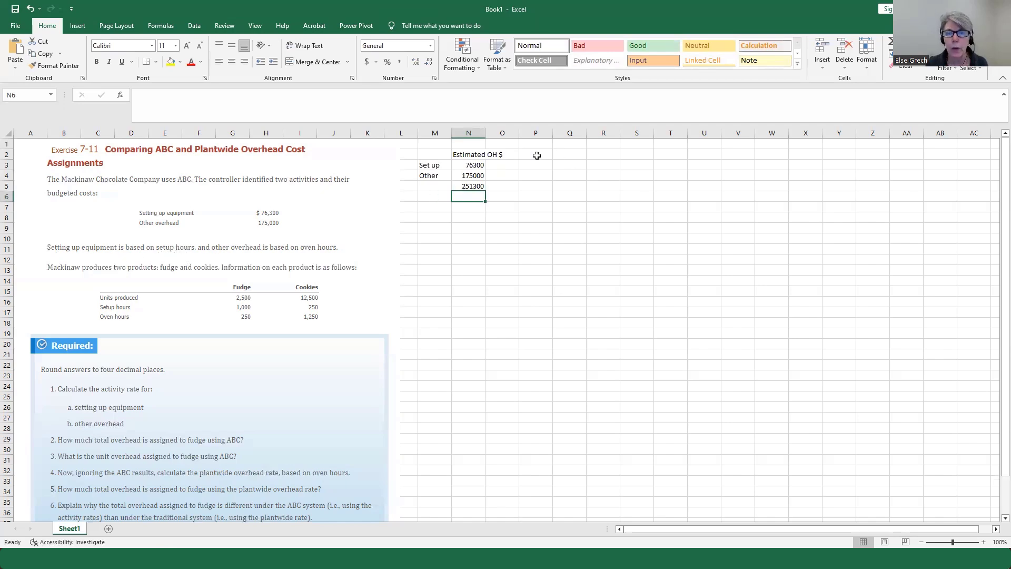
left_click(517, 155)
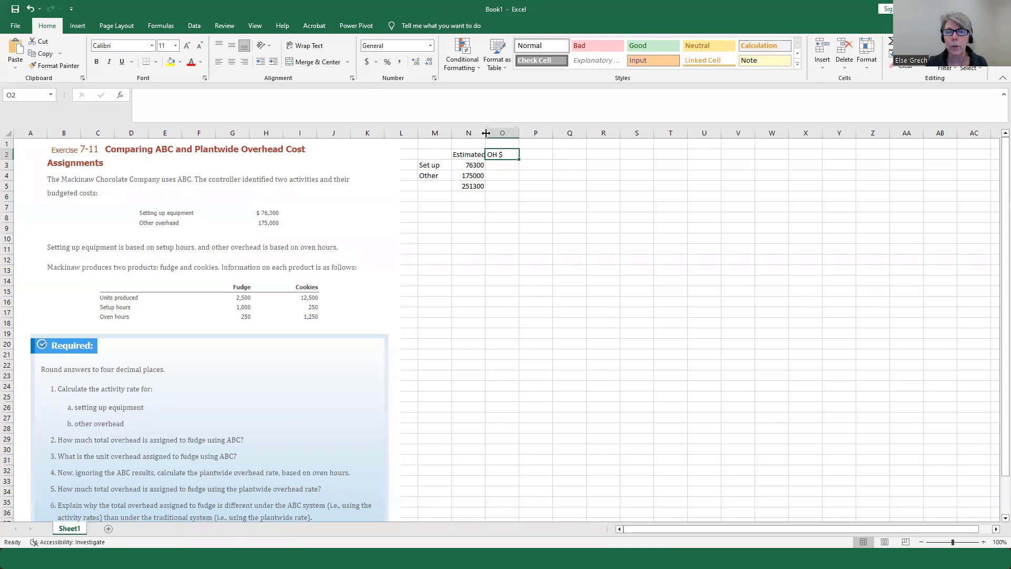
double_click(485, 132)
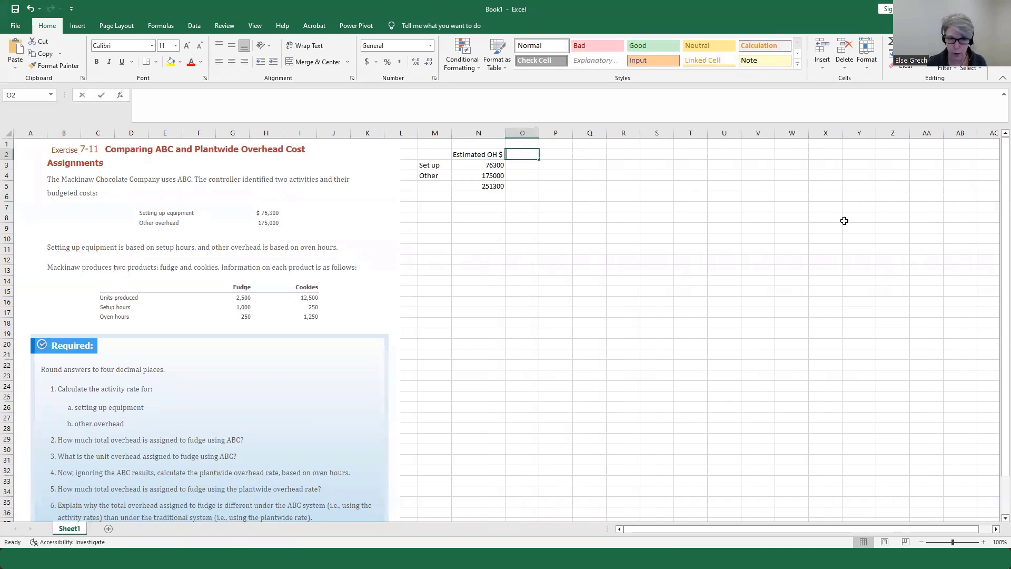
Add the header "Driver" in O2 with "Set up hours" in O3 and "Oven hours" in O4.
type("Driver")
key("Return")
type("Set up hours")
key("Return")
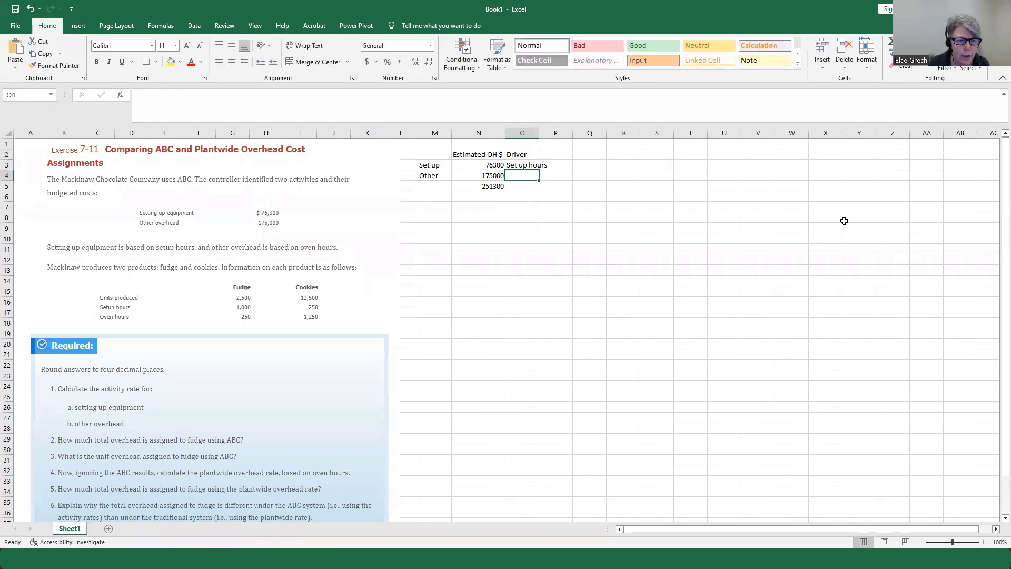
type("O")
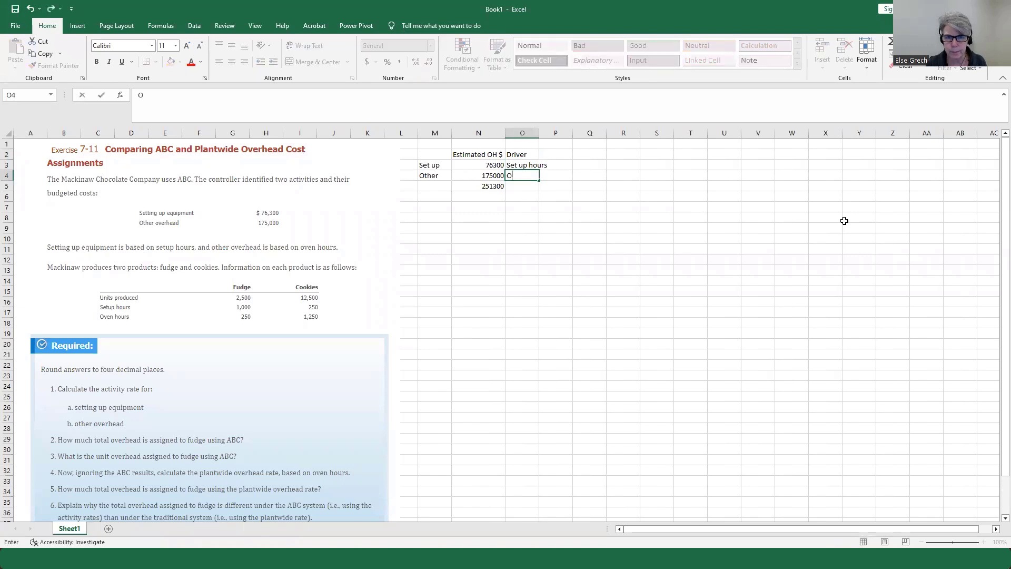
type("ven hours")
key("Return")
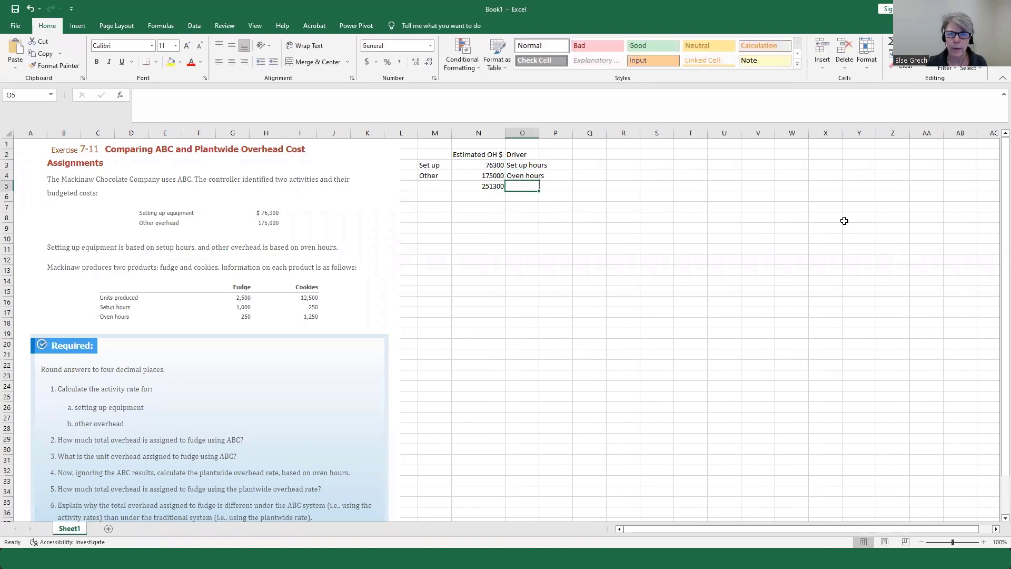
Underline the Other overhead amount in N4 and autofit column O to its contents.
left_click(483, 176)
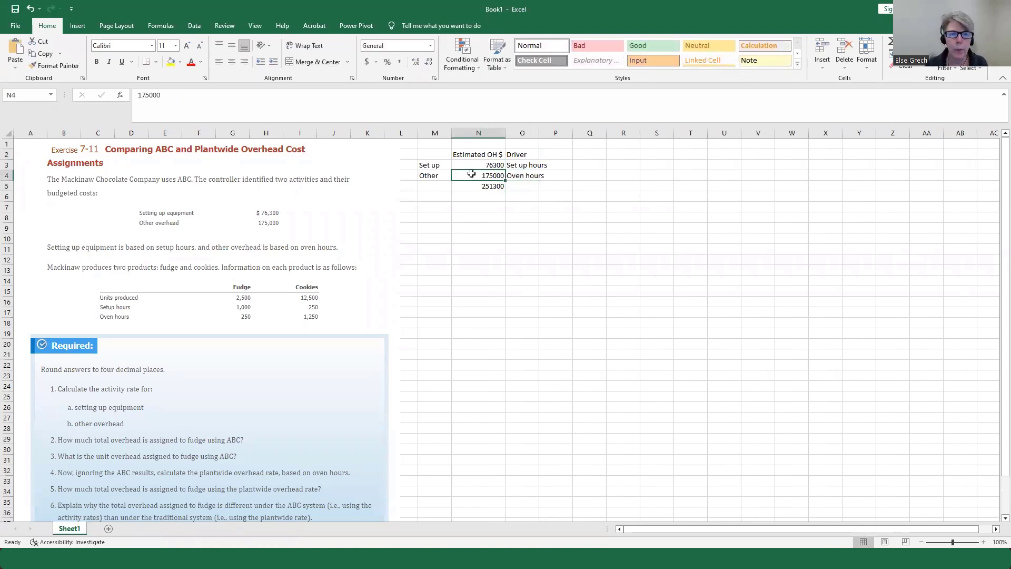
left_click(122, 62)
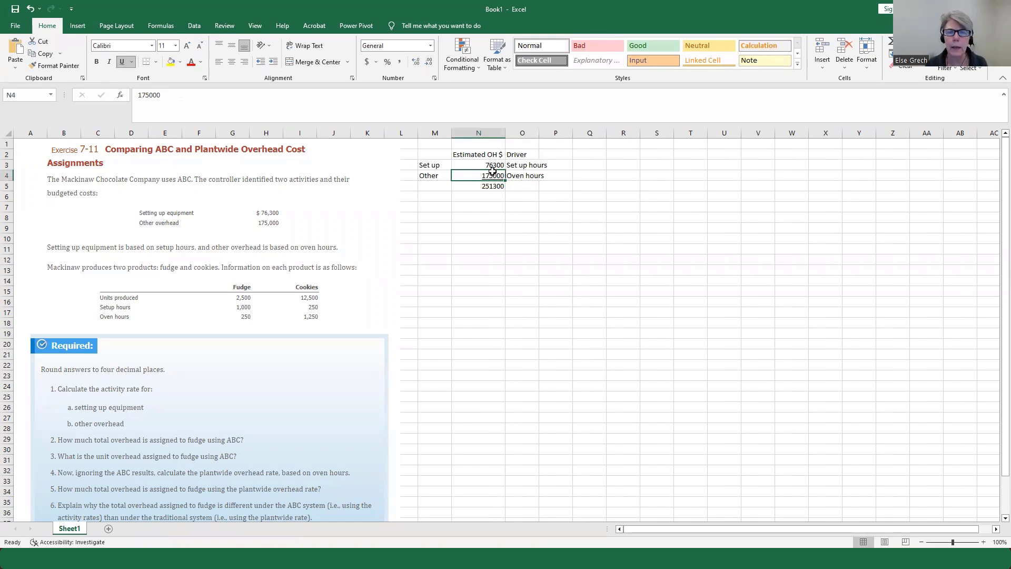
double_click(540, 133)
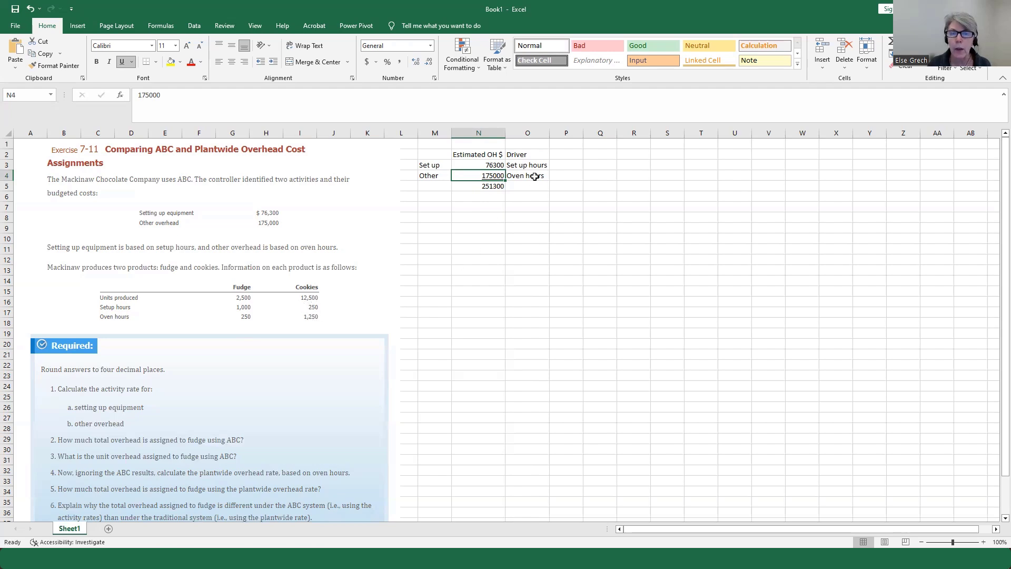
Add the header "Estimated Driver" in P2 and calculate the total hours as +1000+250 in P3 and +250+1250 in P4.
left_click(561, 152)
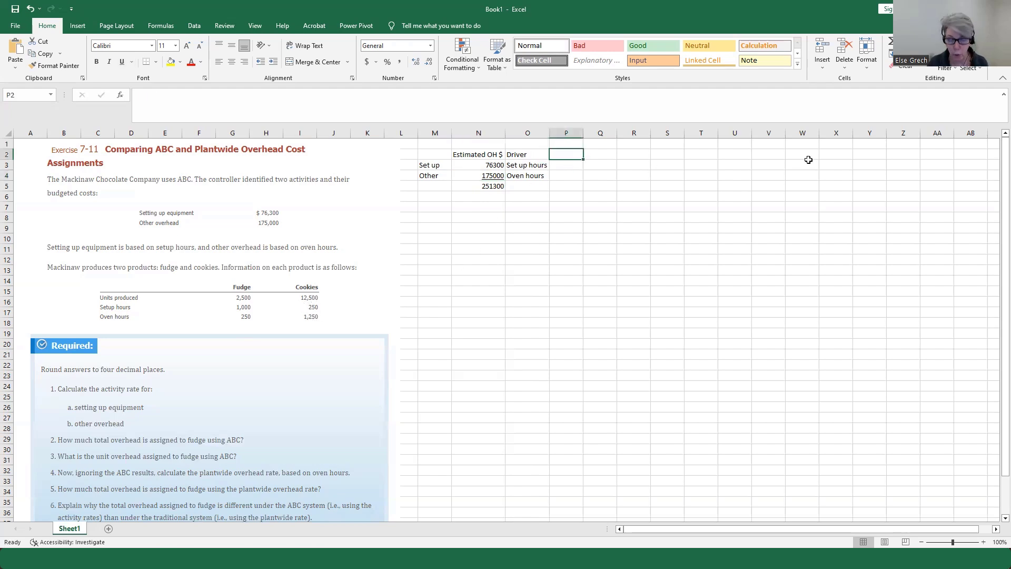
type("Estimated")
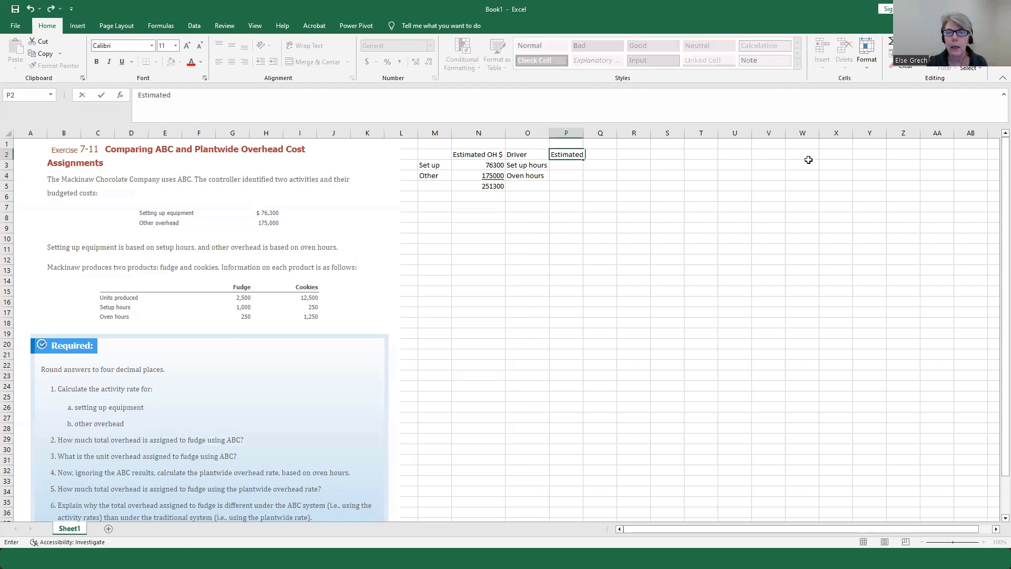
type(" Driver")
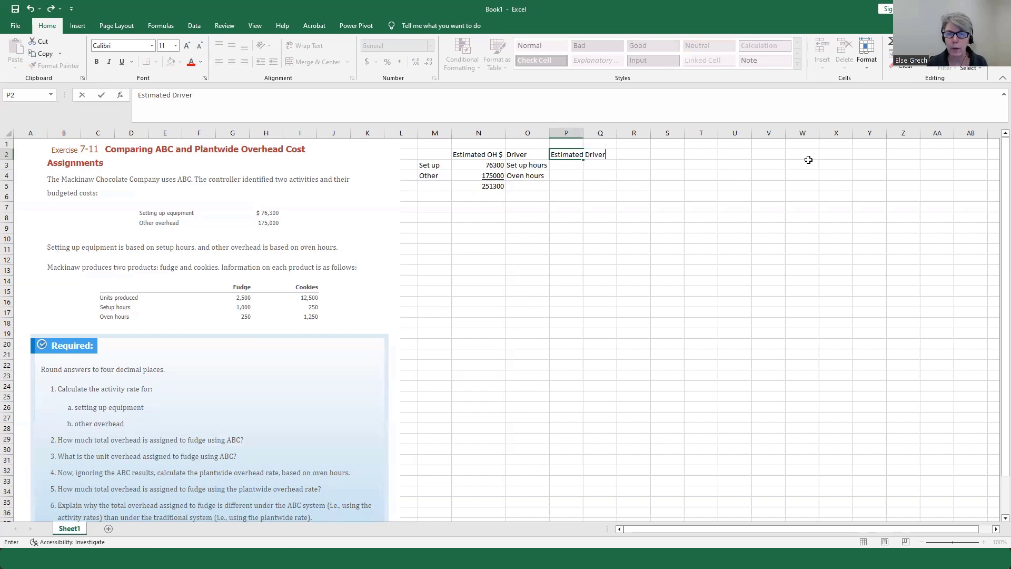
key("Return")
type("+")
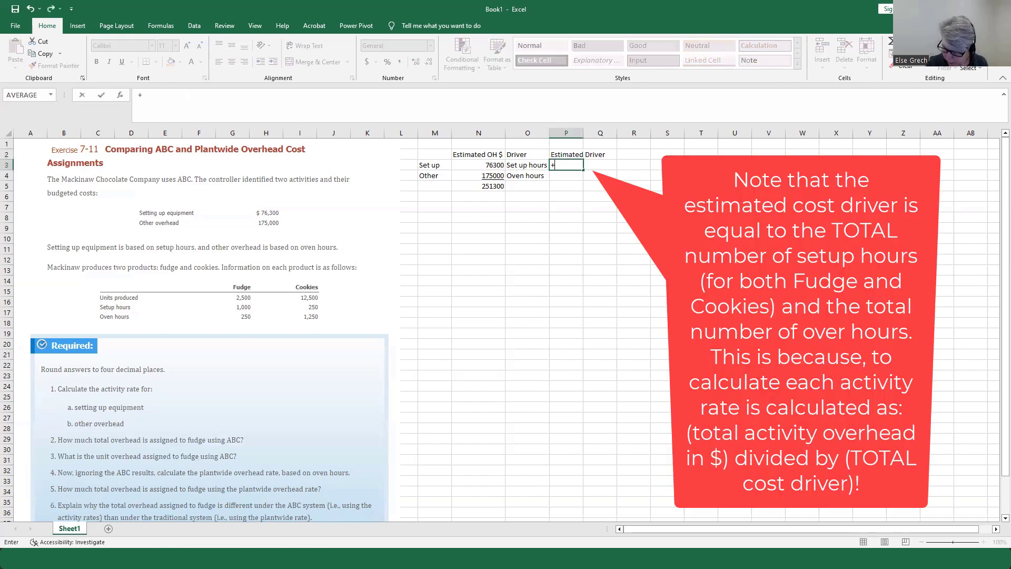
type("1000+250")
key("Return")
type("+")
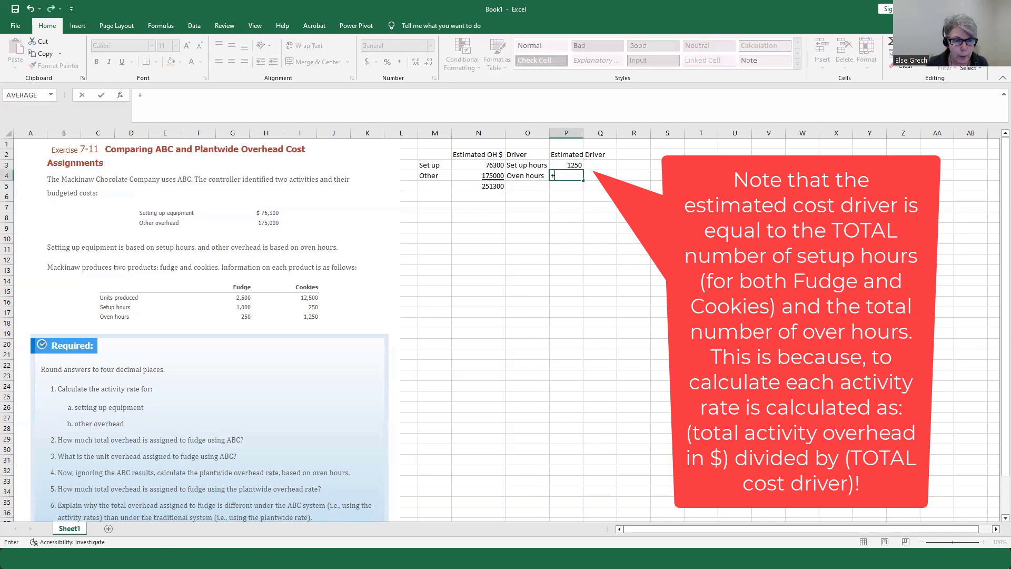
type("250+1250")
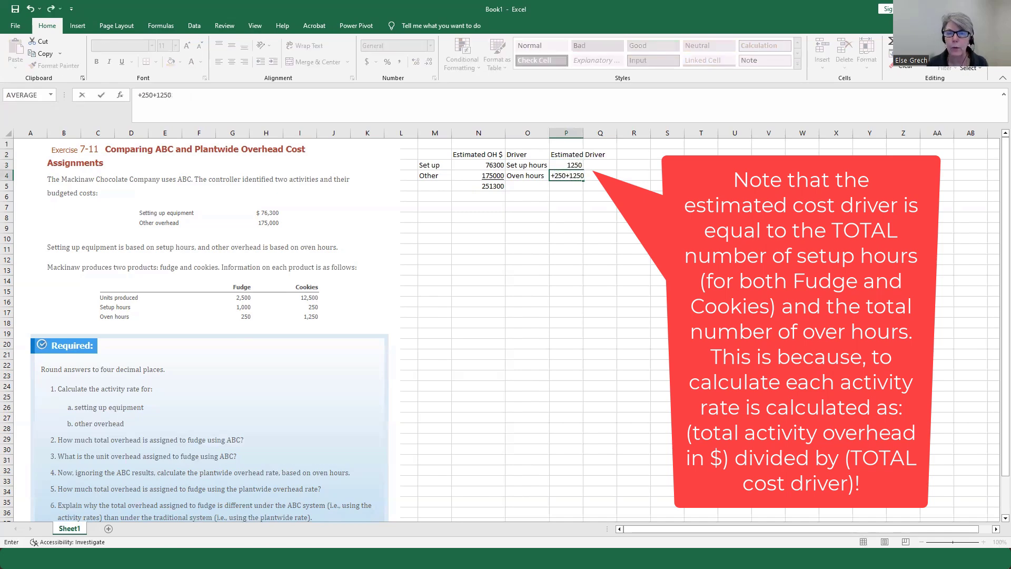
key("Return")
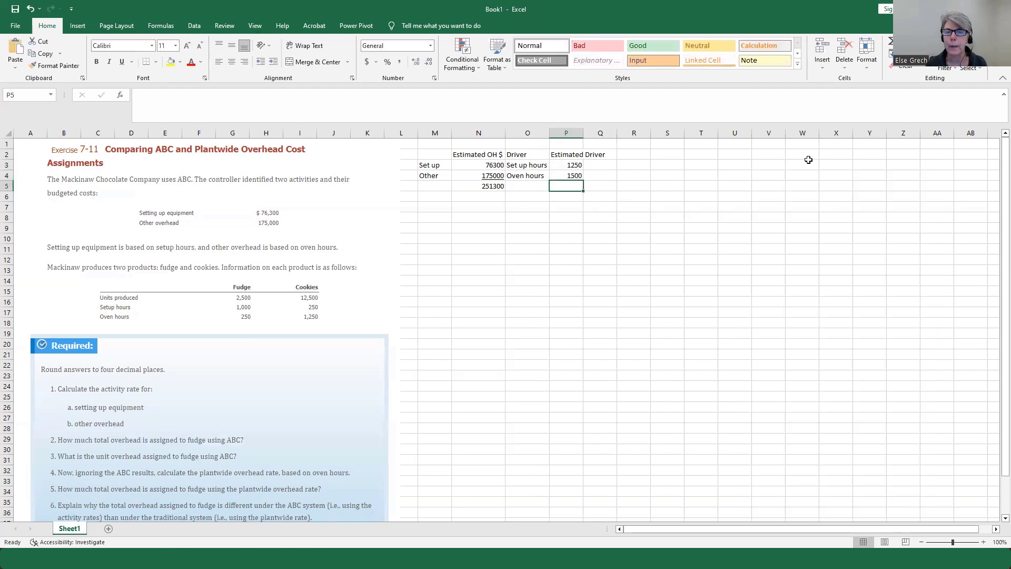
Sum the estimated driver hours in P5 and autofit column P to its contents.
left_click(890, 41)
key("Return")
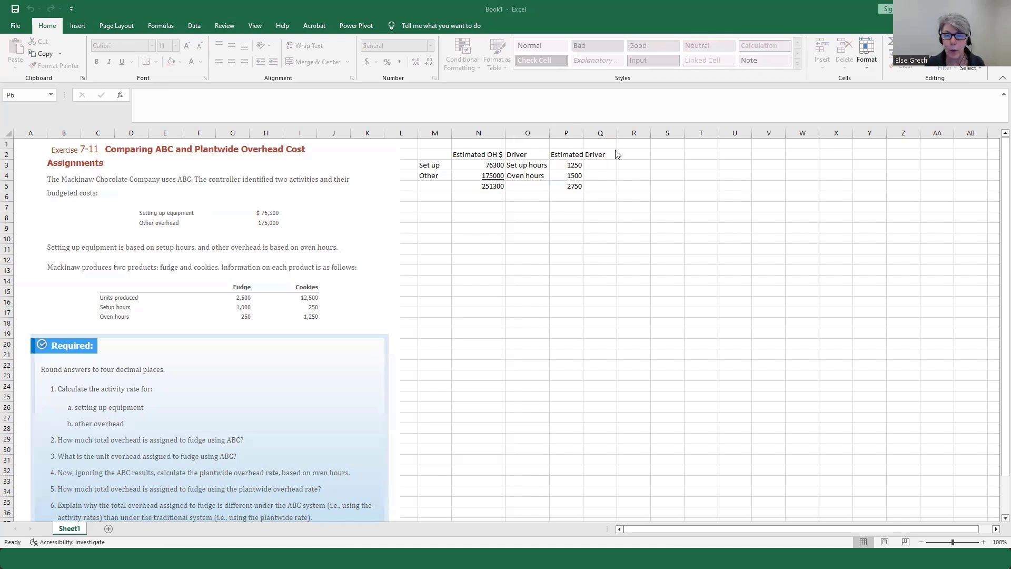
double_click(584, 132)
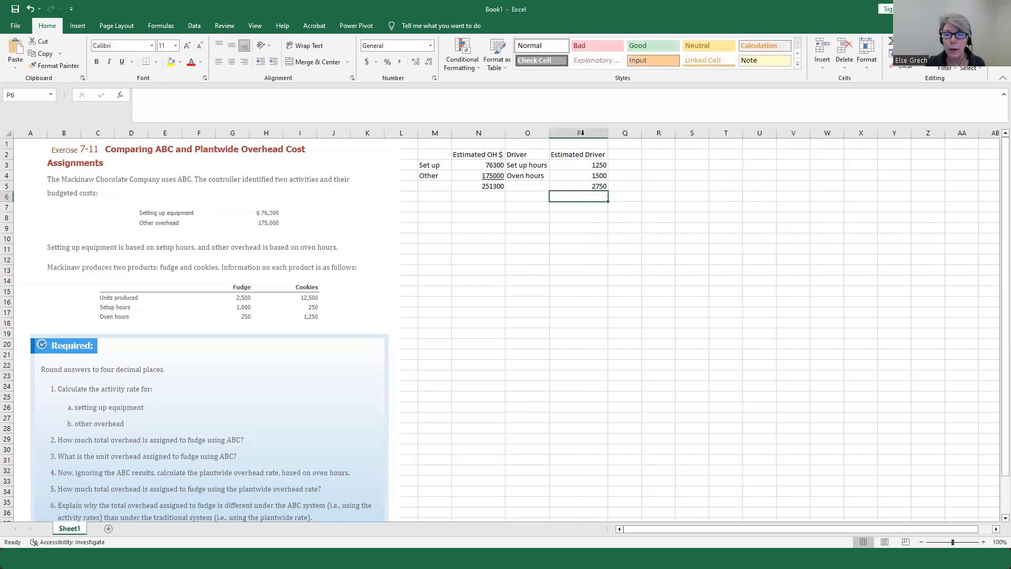
Enter the column header "Application rate" in cell Q2.
left_click(624, 154)
type("Applicatoi")
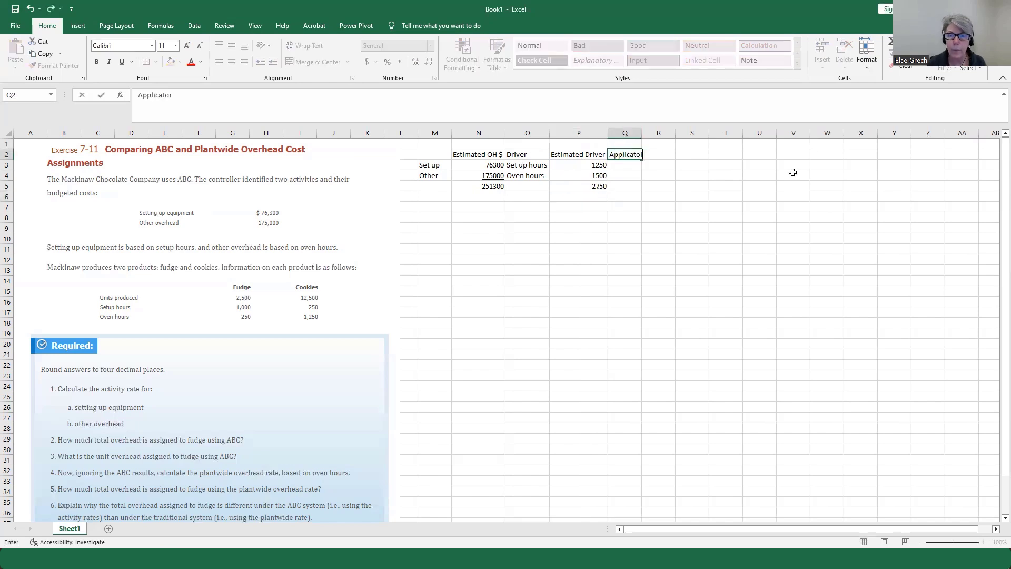
key("BackSpace")
key("BackSpace")
type("ion rate")
key("Tab")
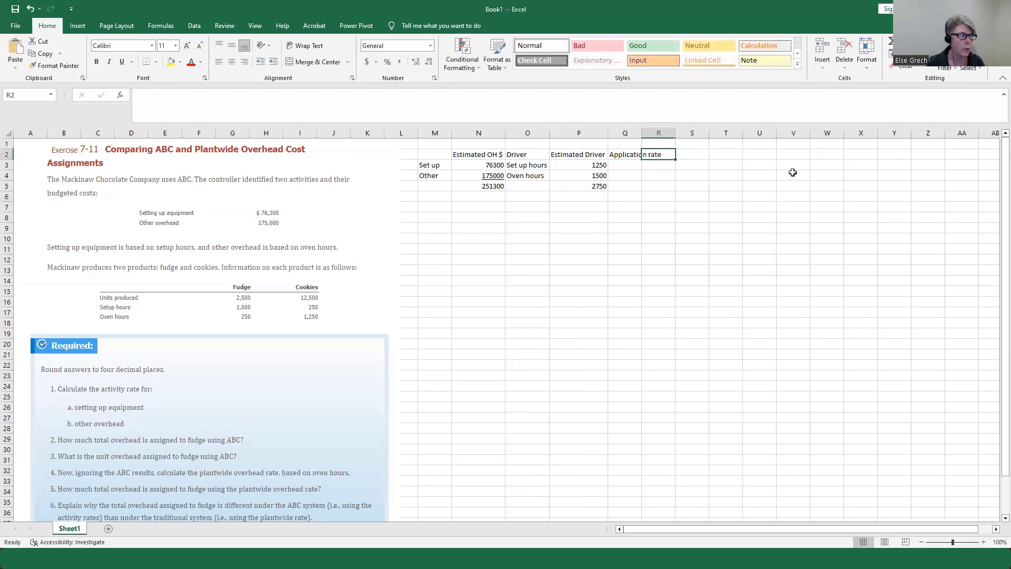
Calculate the Set up application rate in Q3 by dividing its overhead N3 by its driver hours P3.
key("Down")
key("Left")
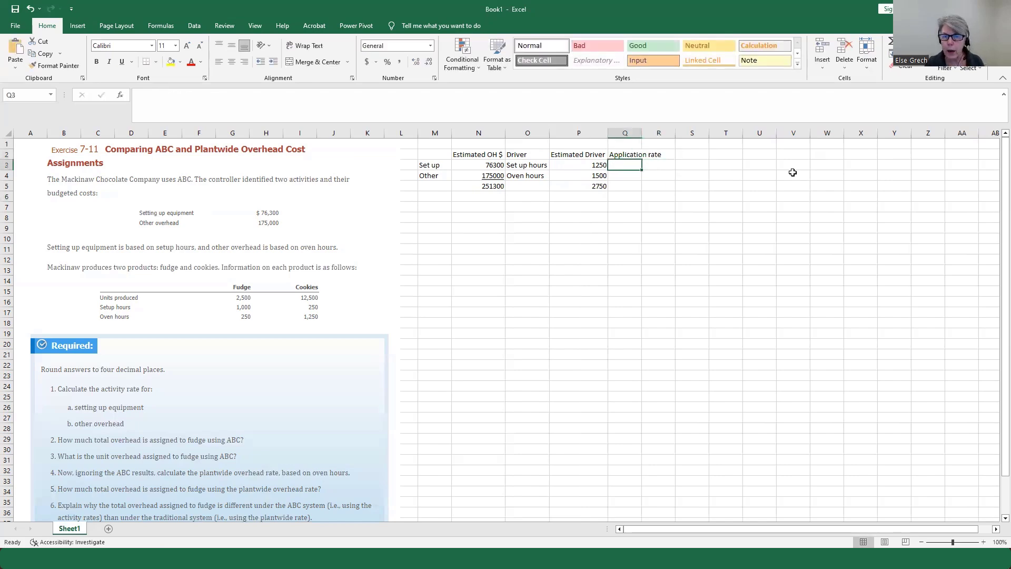
type("+")
key("Left")
key("Left")
key("Left")
type("/")
key("Left")
key("Return")
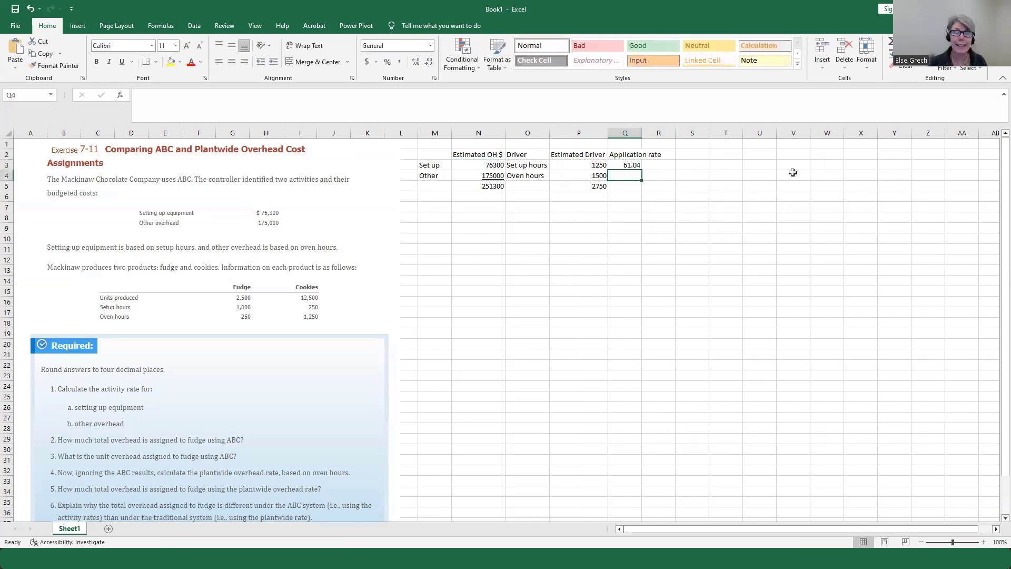
Calculate the Other overhead application rate in Q4 with the formula +N4/P4.
type("+")
key("Left")
key("Left")
key("Left")
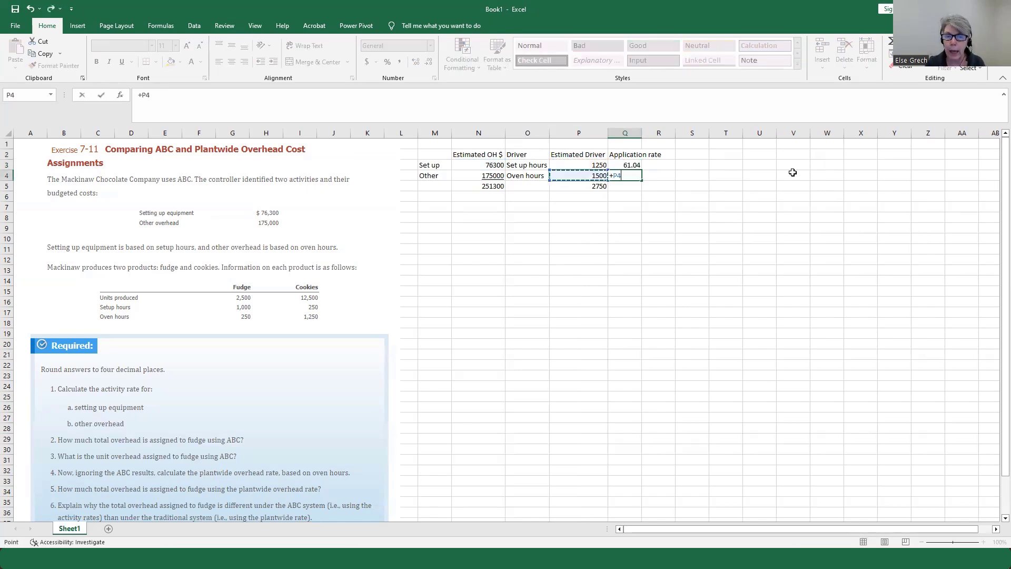
type("/")
key("Left")
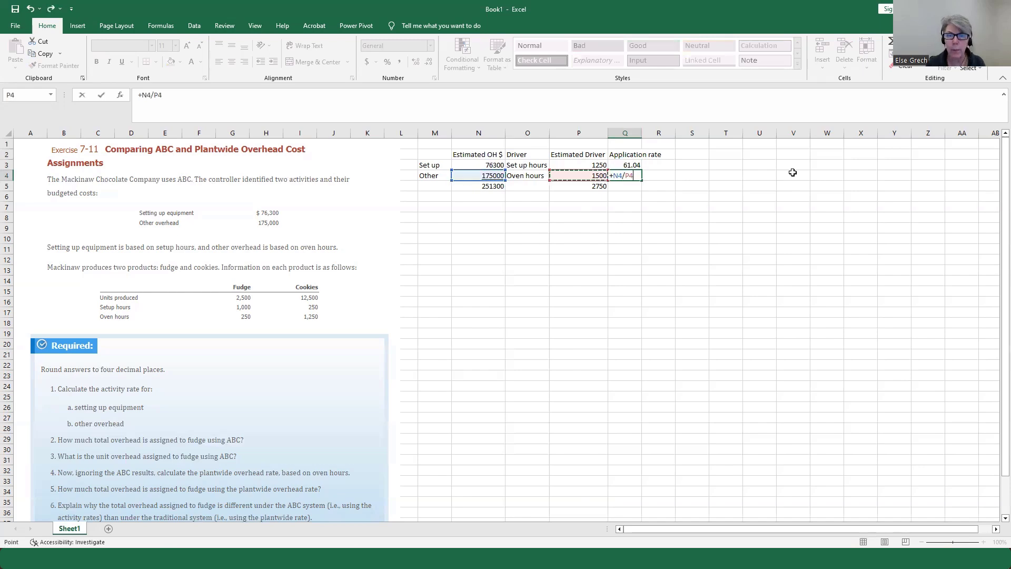
key("Return")
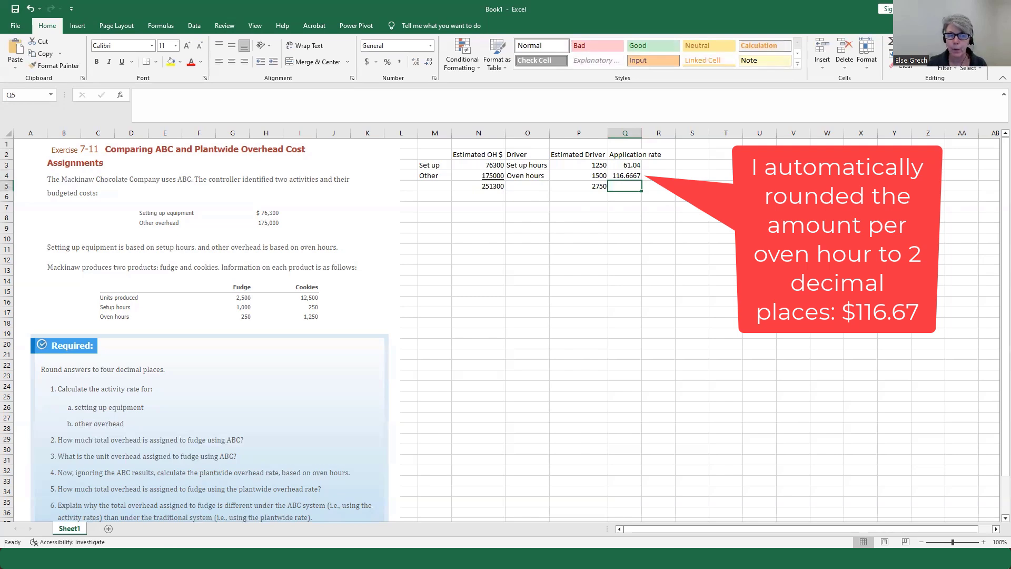
Label the application rates "per set up hours" in R3 and "per oven hours" in R4.
left_click(660, 164)
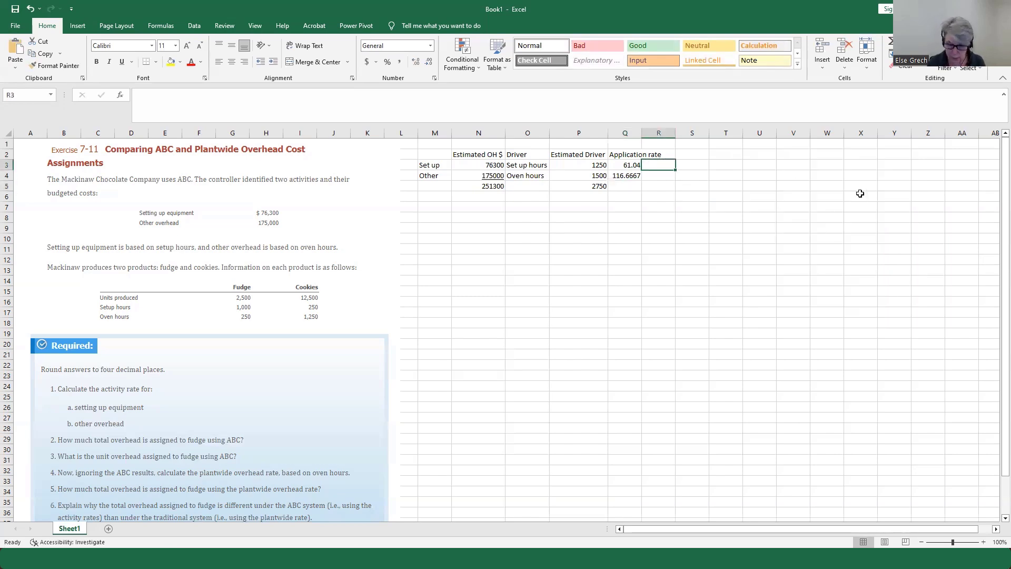
type("per set up hours")
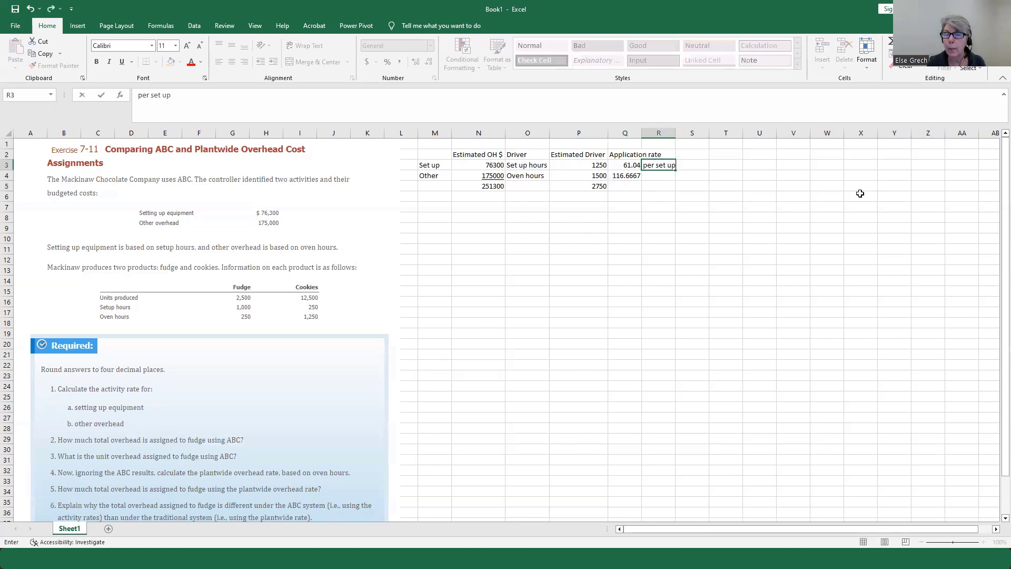
key("Return")
type("per oven hours")
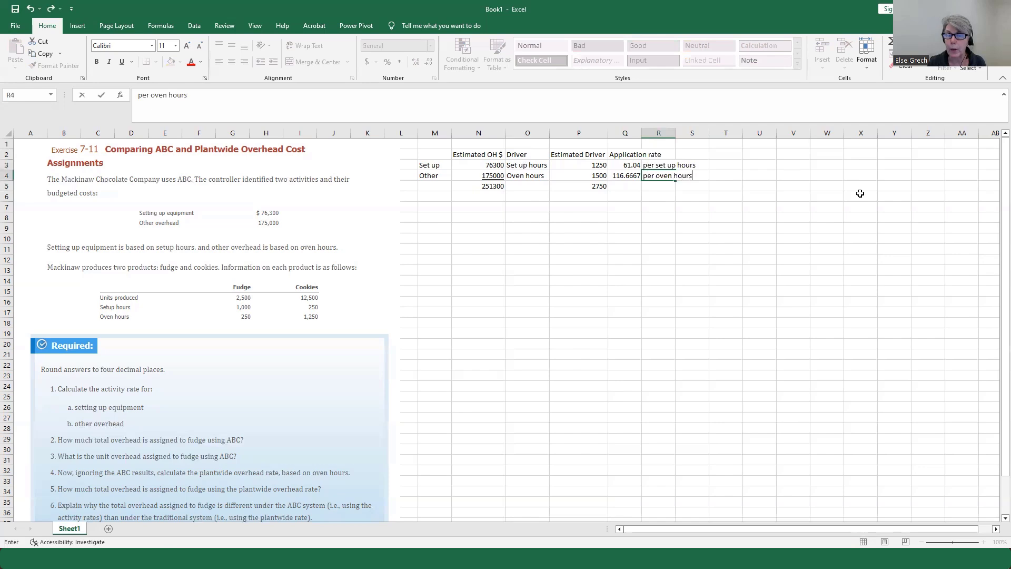
Enter the question "How much overhead is assigned to fudge using ABC?" in cell M9.
key("Return")
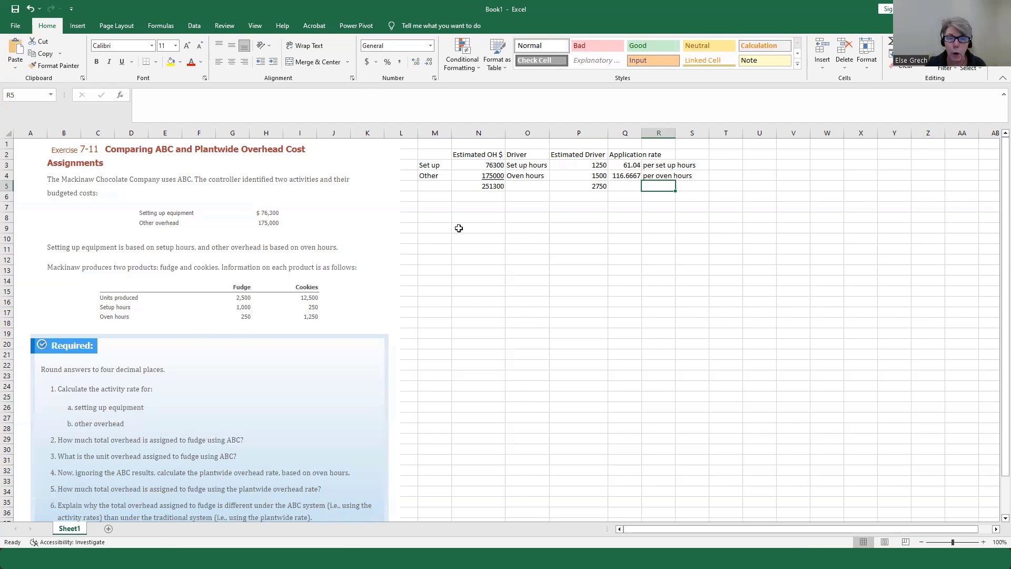
left_click(437, 232)
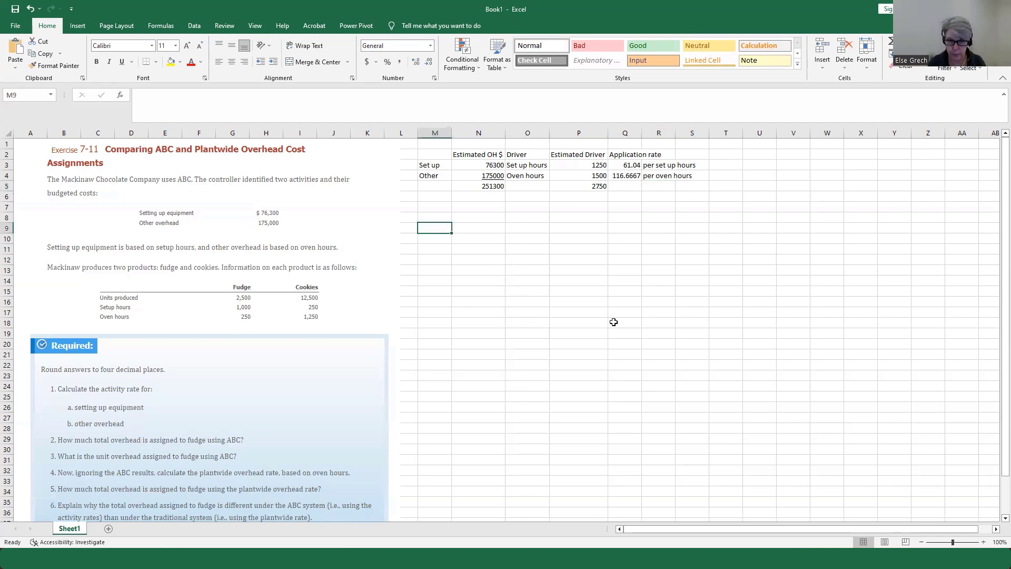
type("How much overhead is assigned to fudge using ABC")
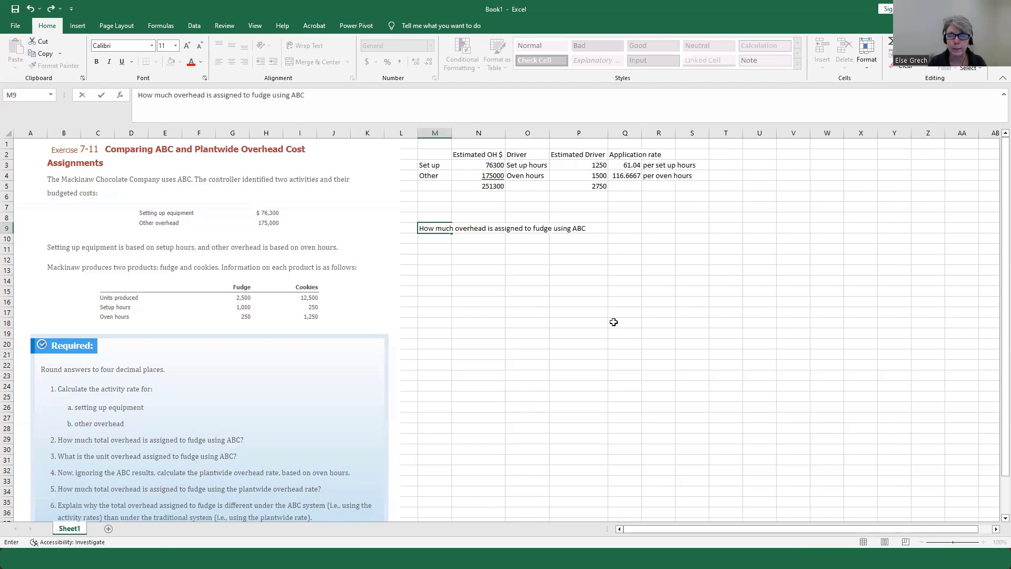
type("?")
key("Return")
Enter fudge's setup driver usage as 1000 in N11 with the label "set up hours" in O11.
key("Down")
key("Right")
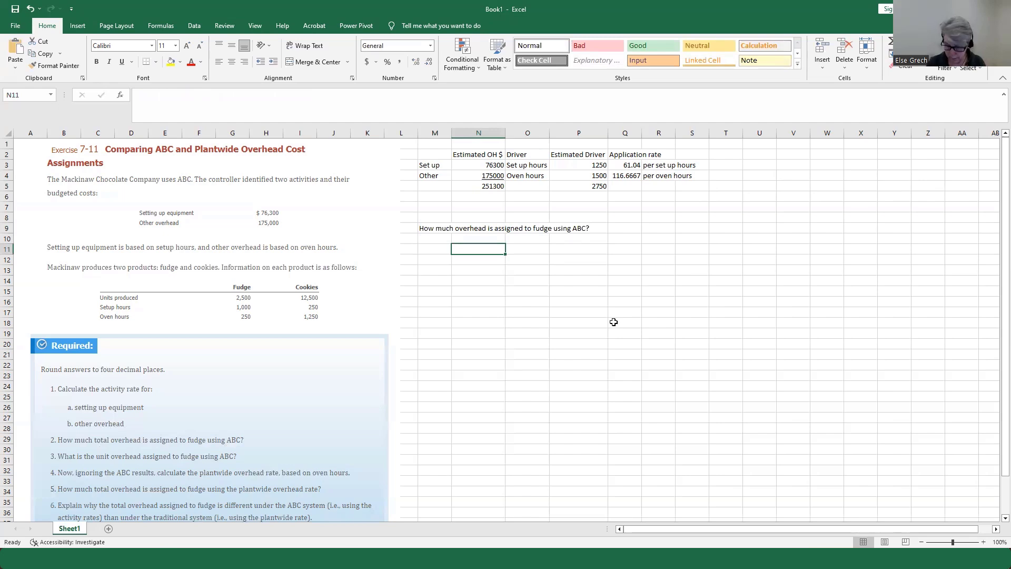
type("1000")
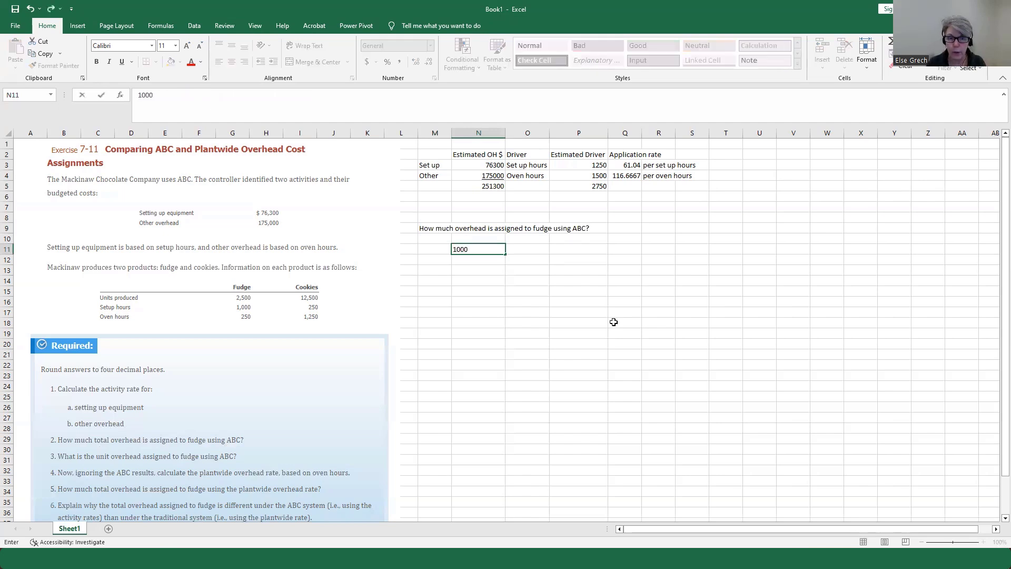
key("Tab")
type("set up hou")
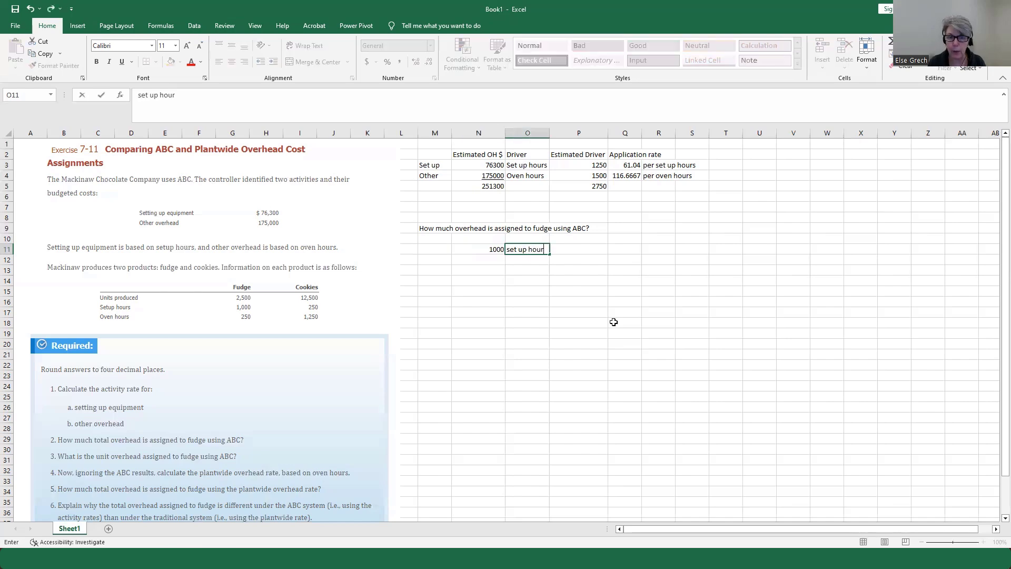
type("rs")
key("Tab")
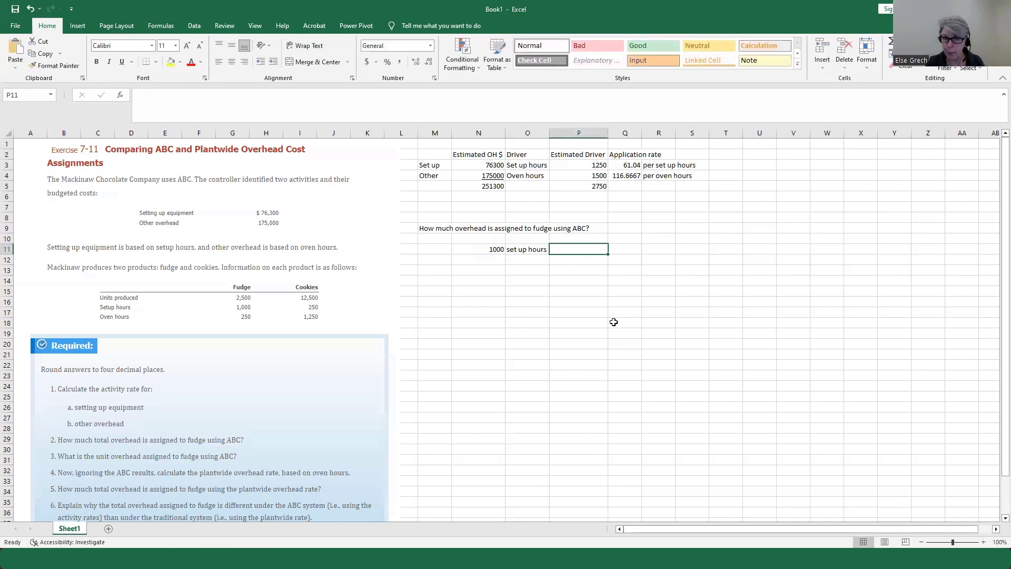
Link P11 to the Set up application rate in Q3 and Q11 to its unit label in R3.
type("+")
left_click(626, 165)
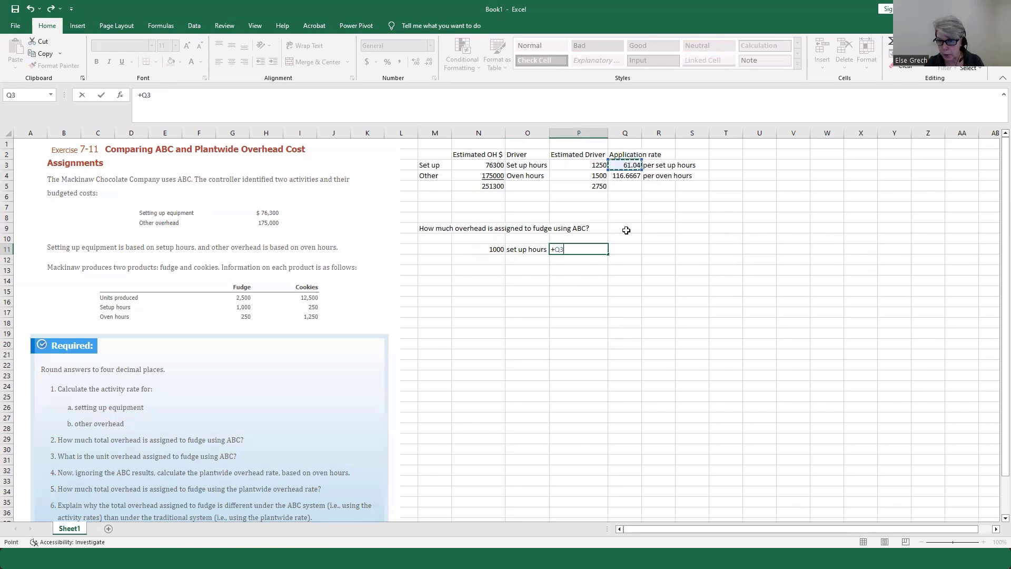
key("Tab")
type("+")
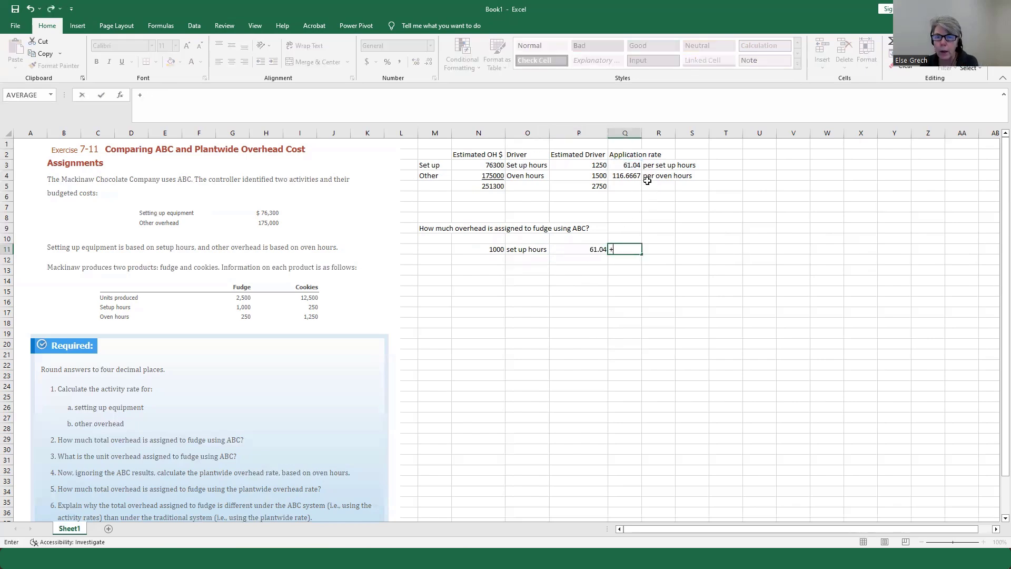
left_click(658, 164)
key("Return")
Calculate fudge's setup overhead in S11 by multiplying its set up hours in N11 by the rate in P11.
left_click(688, 246)
type("+")
type("*")
left_click(582, 250)
key("Return")
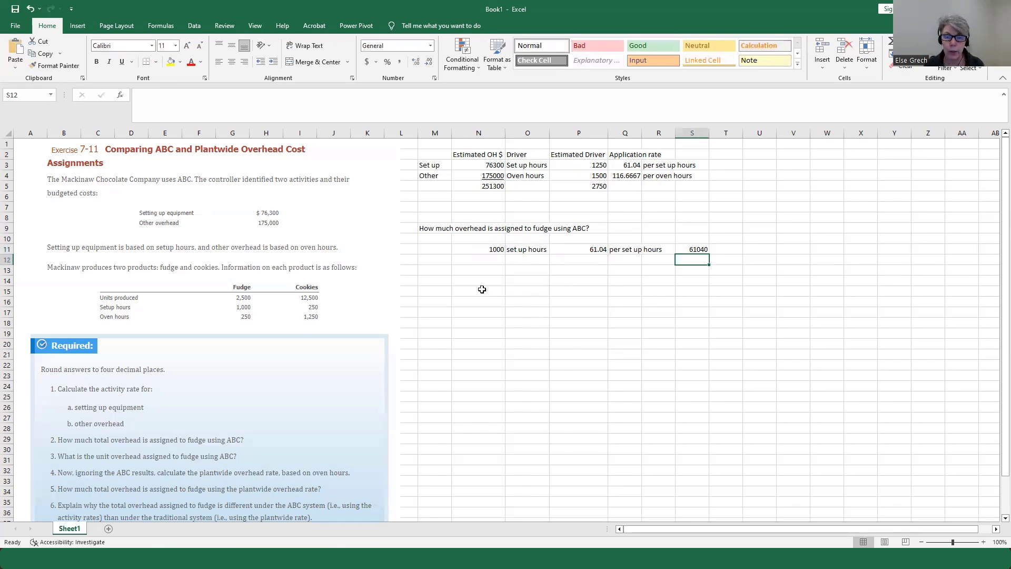
Label the 1000 set up hours row "Fudge" in cell M11.
left_click(492, 261)
left_click(434, 249)
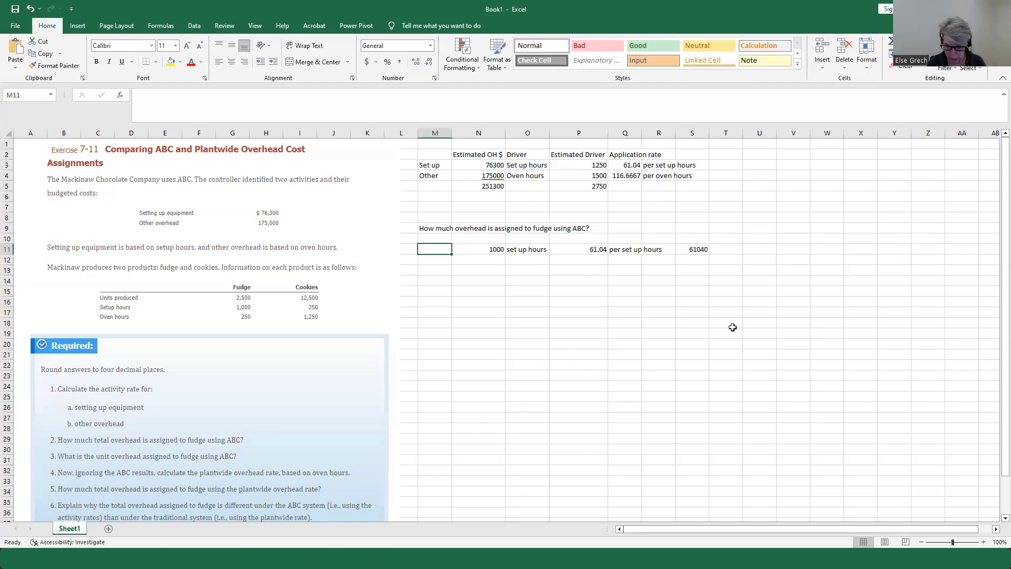
type("Fudge")
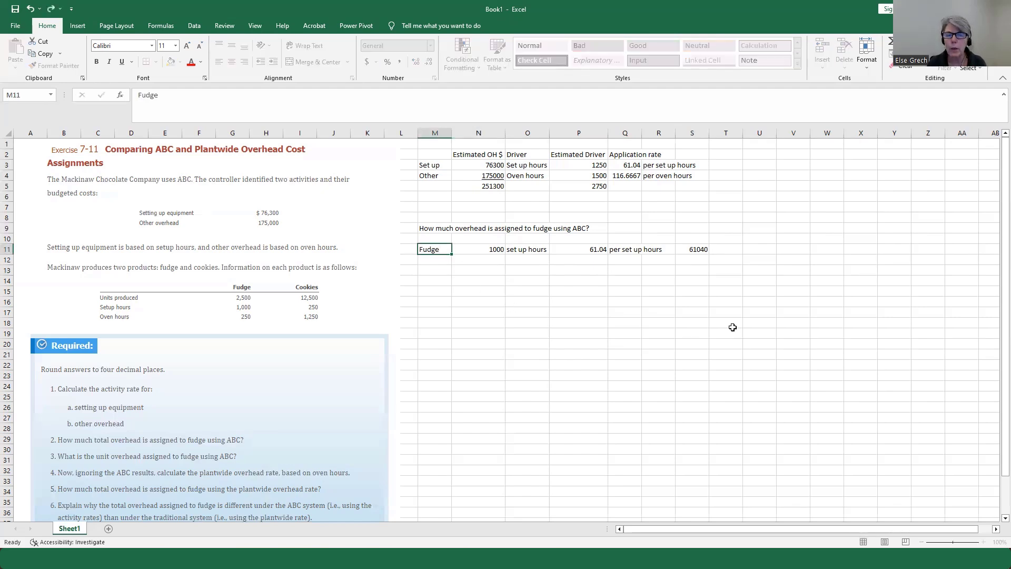
key("Return")
key("Return")
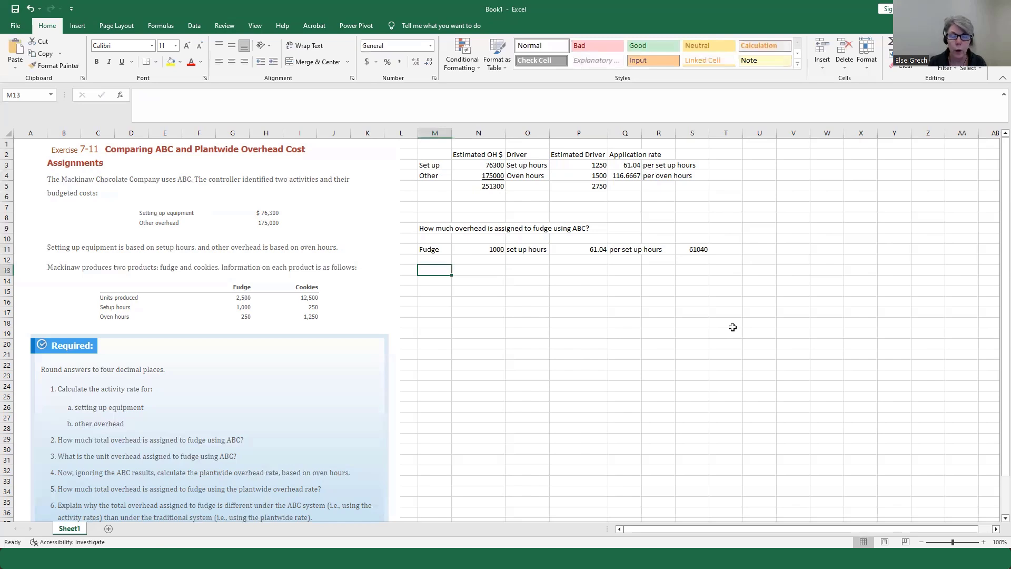
Enter the Cookies row in M13:O13 with 250 "set up hours".
type("Cookies")
key("Tab")
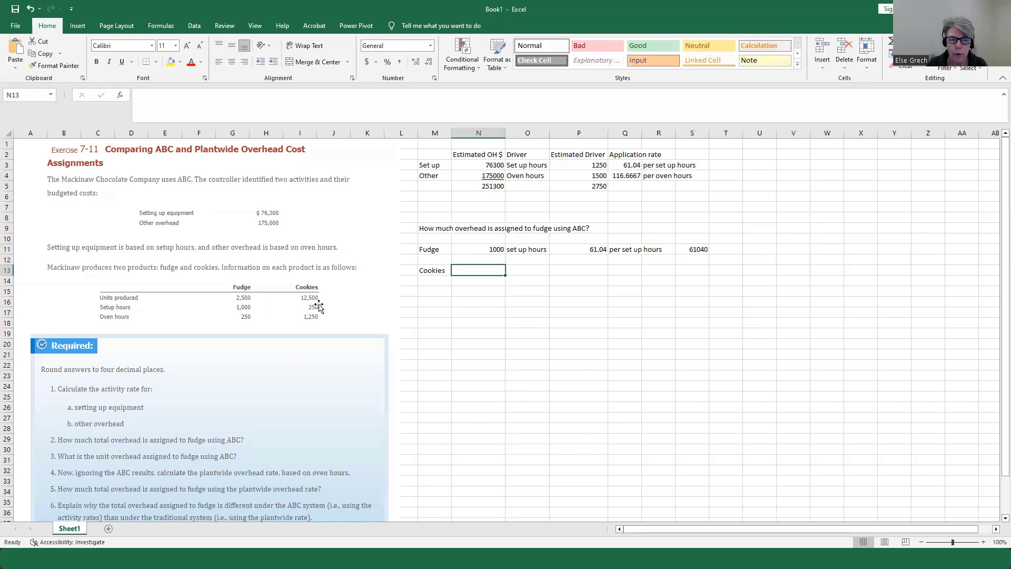
type("250")
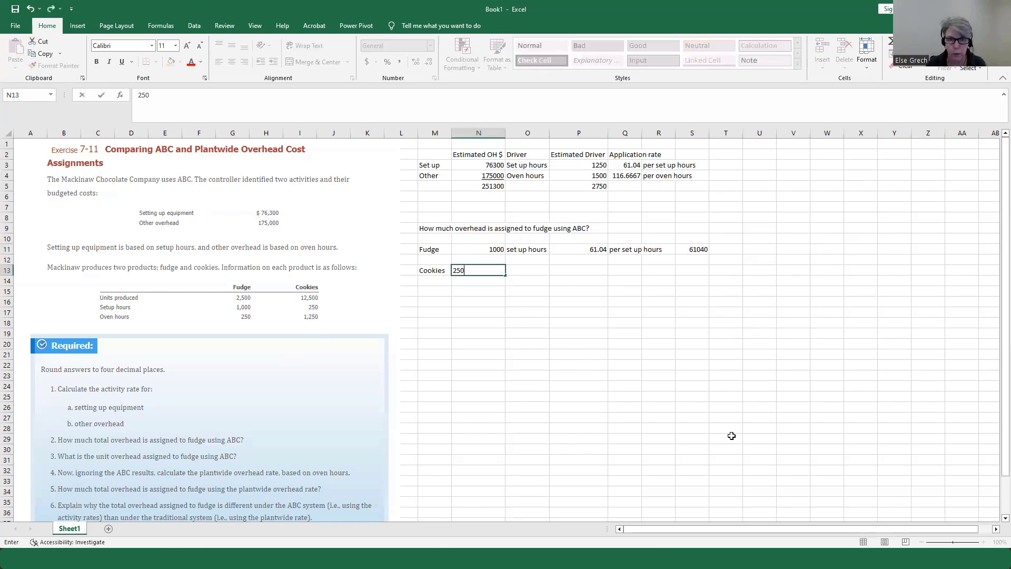
key("Tab")
type("set up hours")
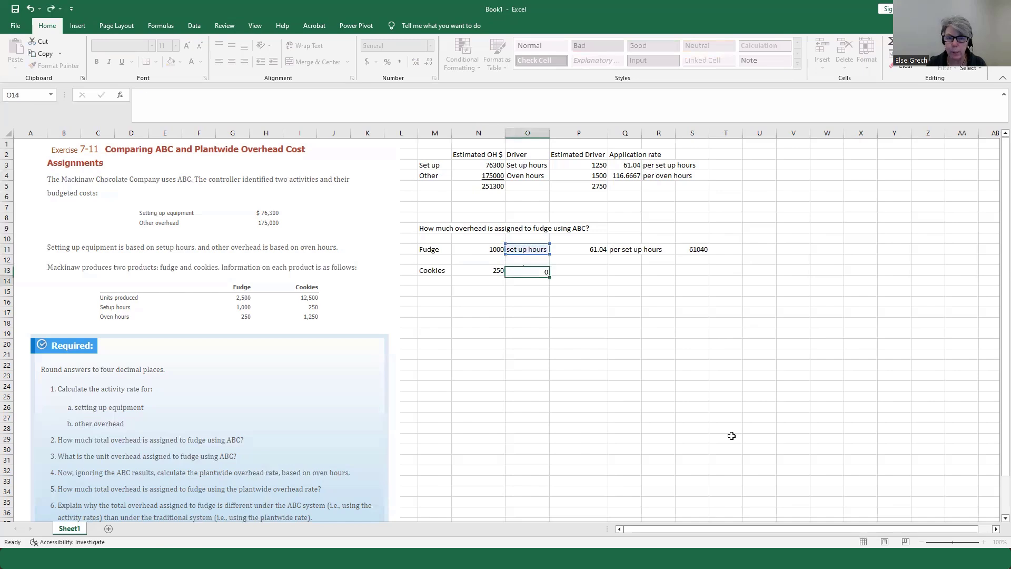
key("Return")
Link P13 to the Set up application rate in Q3 and Q13 to its unit label in R3 for Cookies.
key("Tab")
left_click(598, 270)
type("=")
left_click(631, 165)
key("Return")
left_click(623, 270)
type("+")
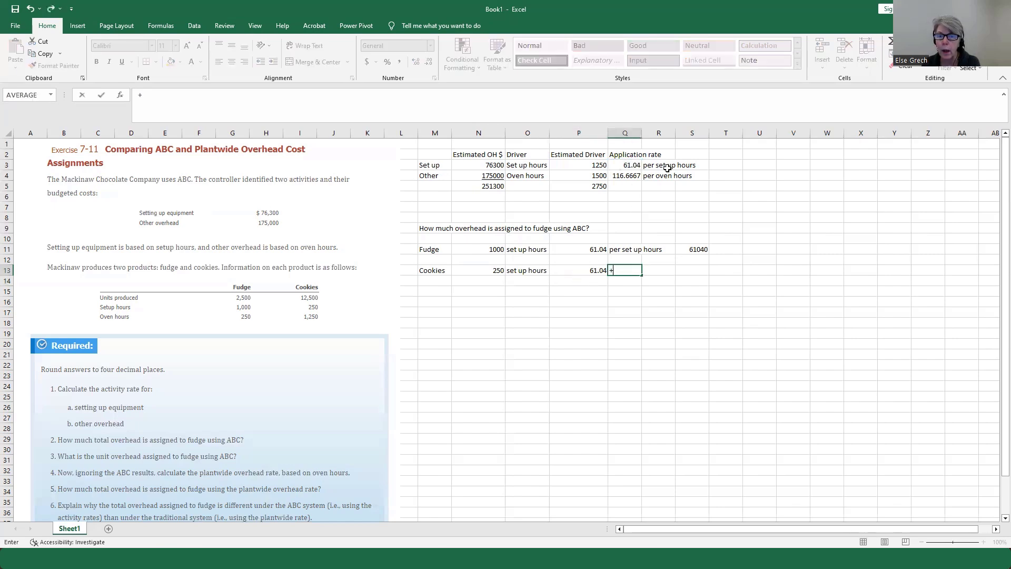
left_click(664, 164)
key("Return")
Calculate the cookies' setup overhead in S13 with the formula +N13*P13.
left_click(690, 271)
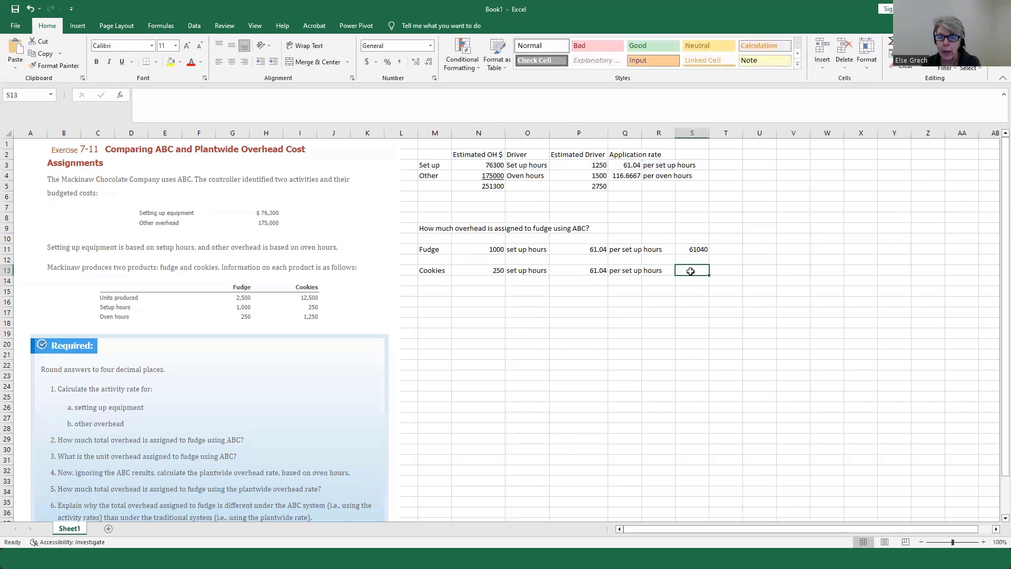
type("+")
key("Left")
key("Left")
key("Left")
key("Left")
key("Left")
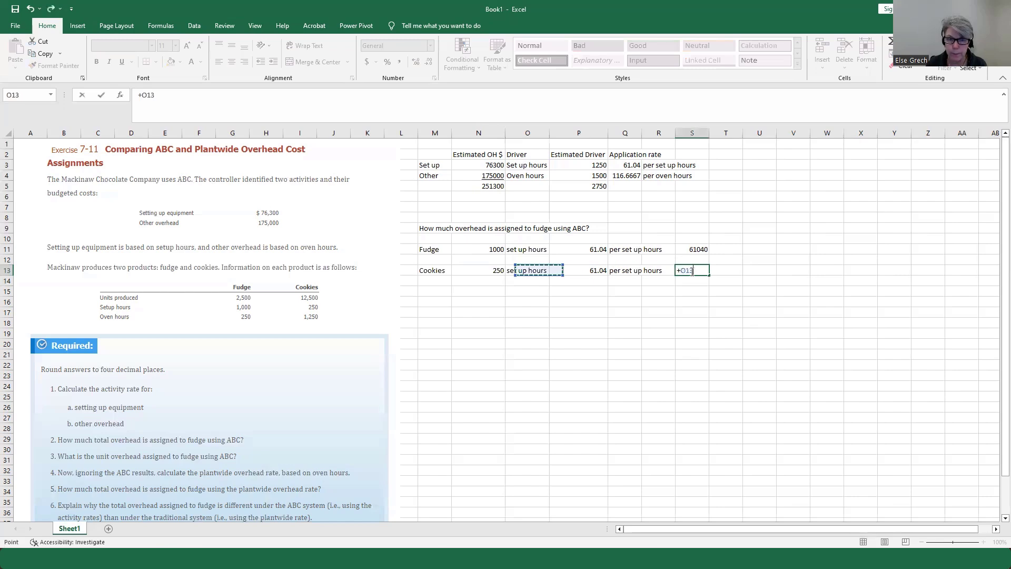
type("*")
key("Left")
key("Left")
key("Left")
key("Return")
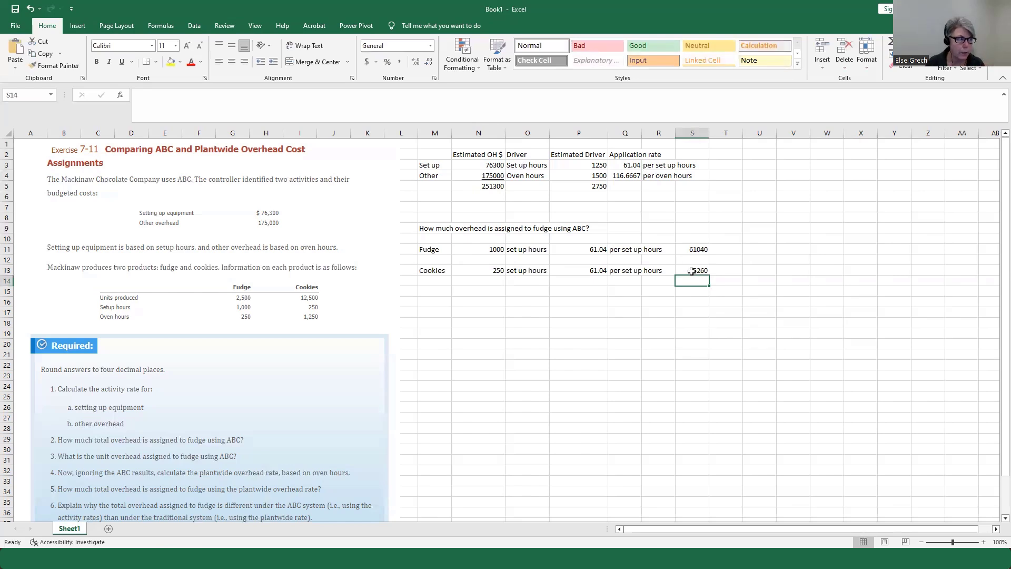
Check the setup overhead assigned to both products by summing S11:S13 in S15.
left_click(702, 247)
left_click(699, 273)
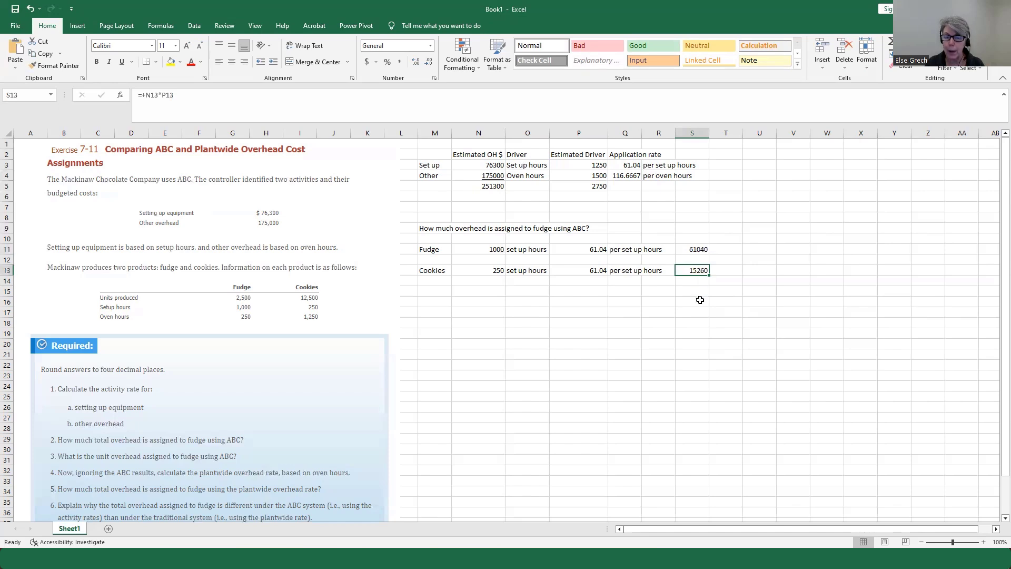
left_click(698, 291)
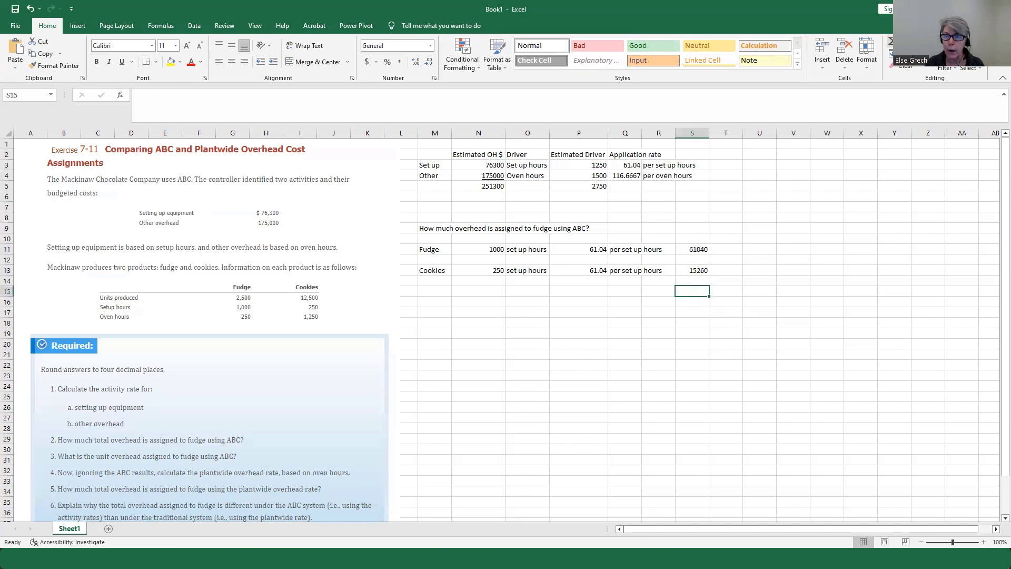
left_click(889, 41)
left_click_drag(707, 247, 700, 272)
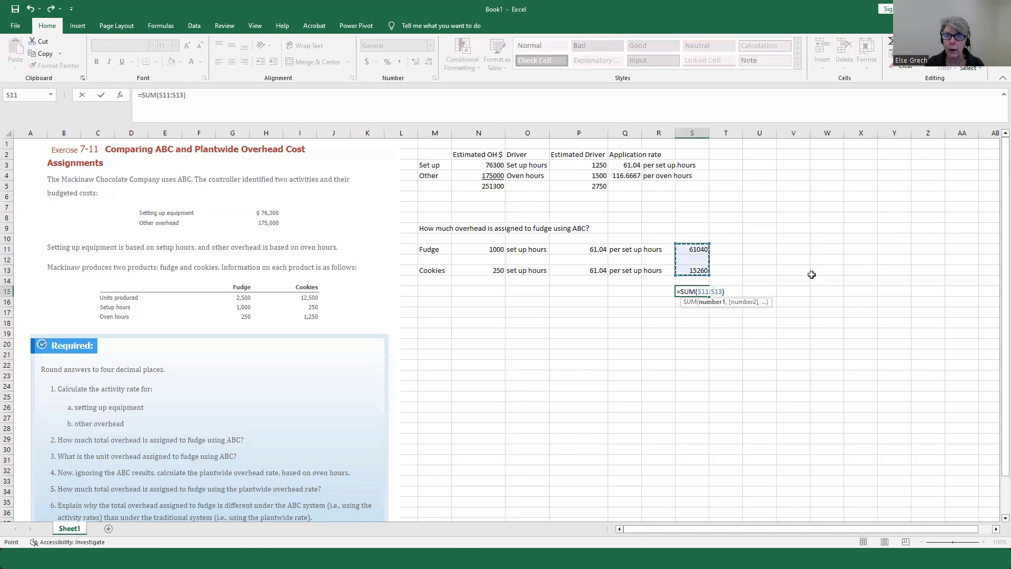
key("Return")
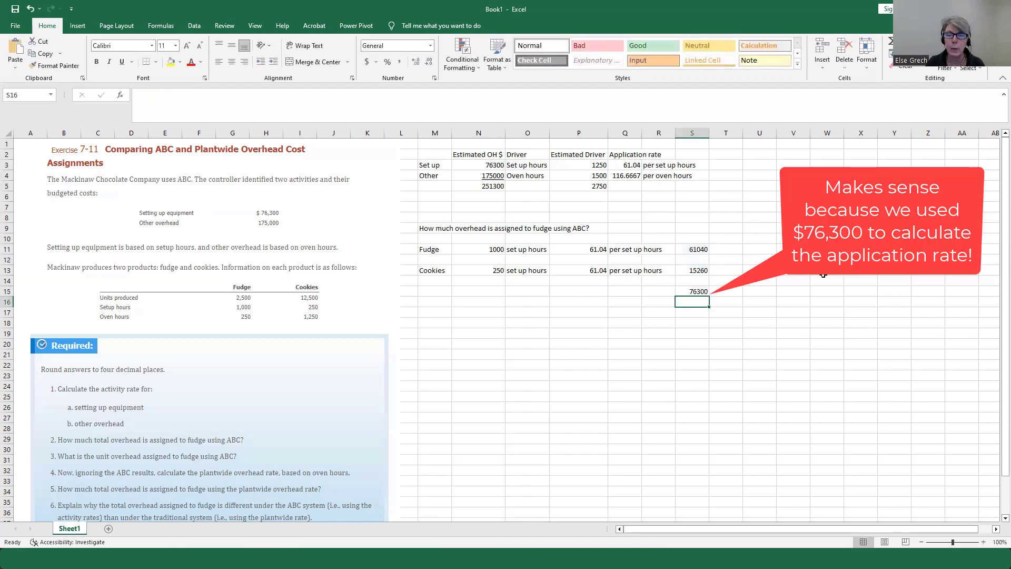
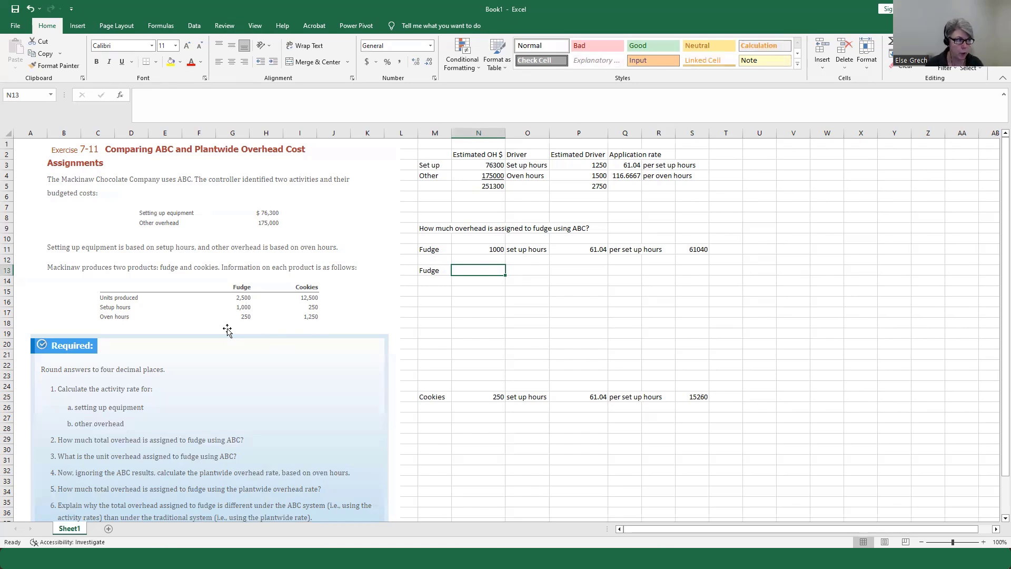
Enter 250 in N13 and "over hours" in O13 for the second Fudge row.
type("250")
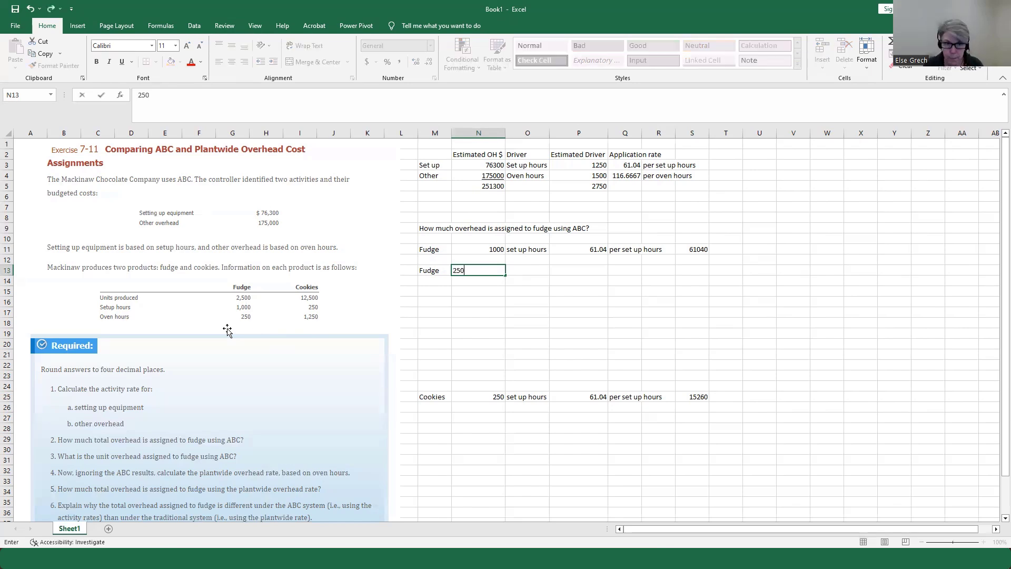
key("Tab")
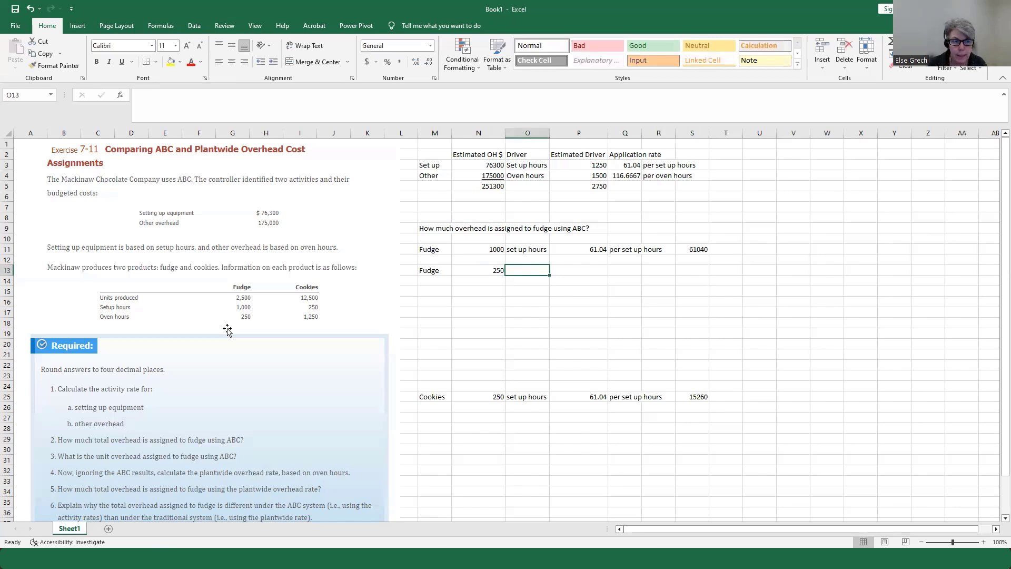
type("over hours")
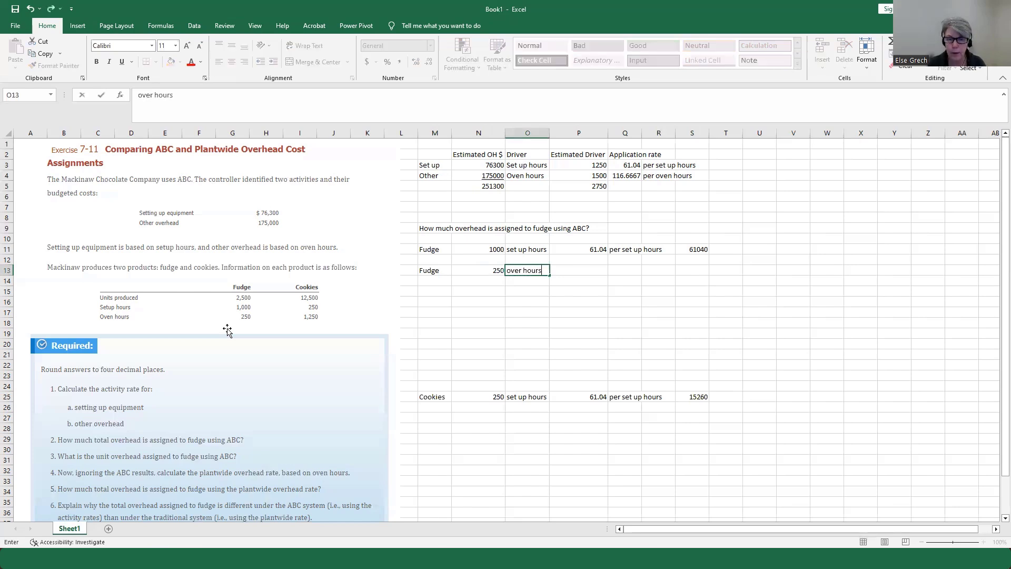
key("Tab")
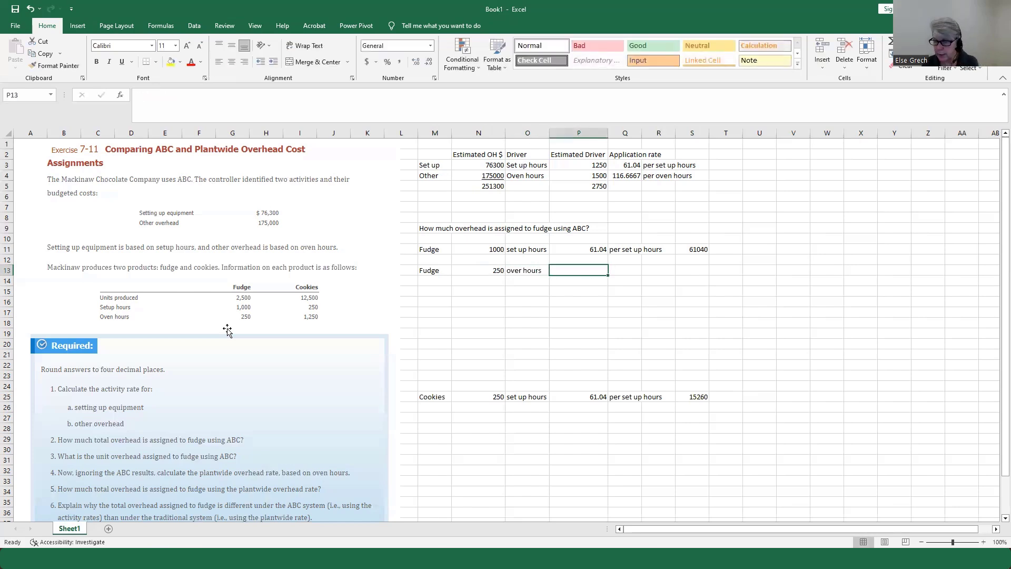
Link P13 to the Other overhead application rate in Q4 and Q13 to its unit label in R4.
type("+")
left_click(626, 176)
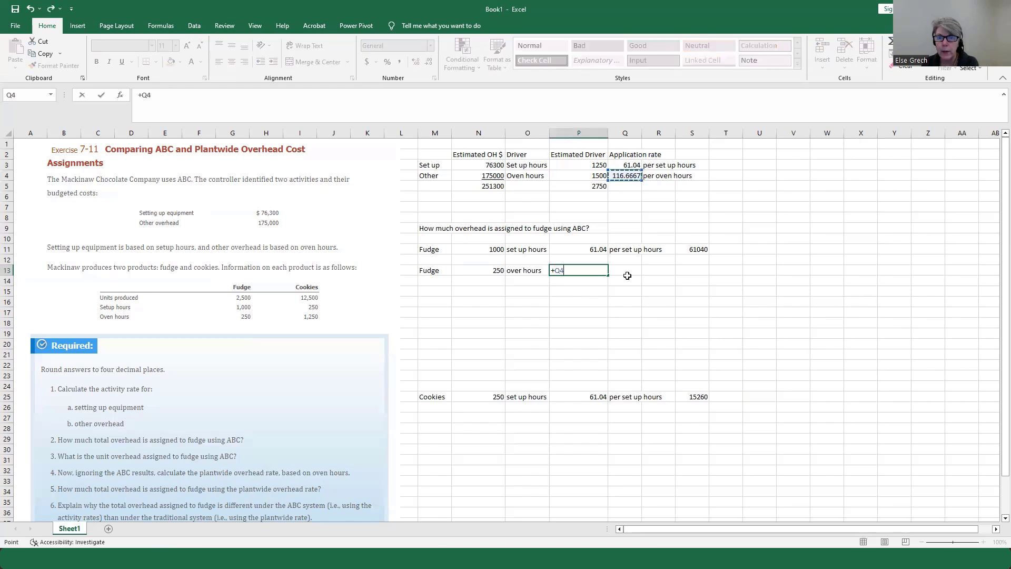
key("Tab")
type("+")
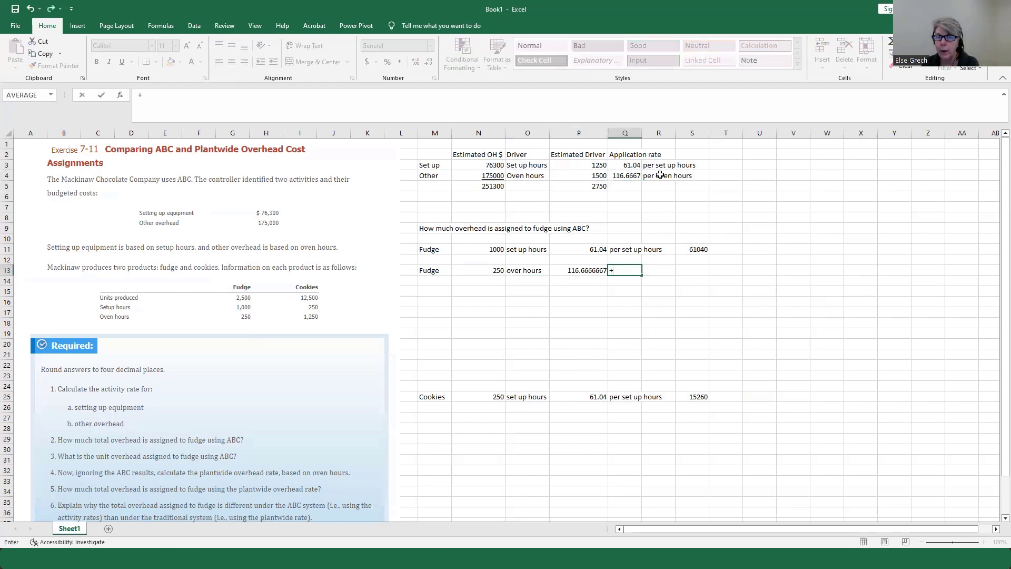
left_click(660, 175)
key("Return")
Calculate fudge's other overhead in S13 with the formula +N13*P13.
left_click(693, 272)
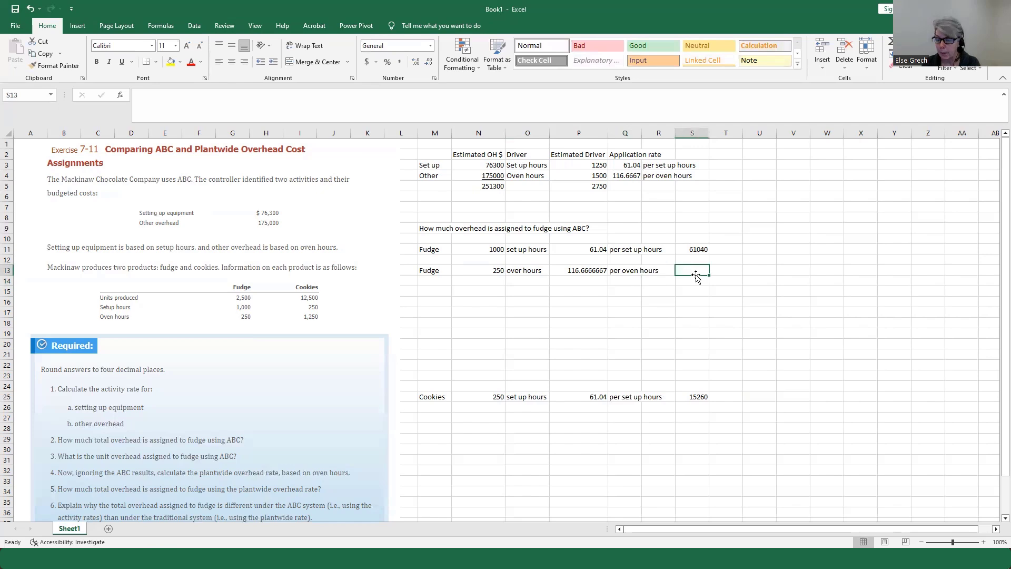
type("+")
key("Left")
key("Left")
key("Left")
key("Left")
key("Left")
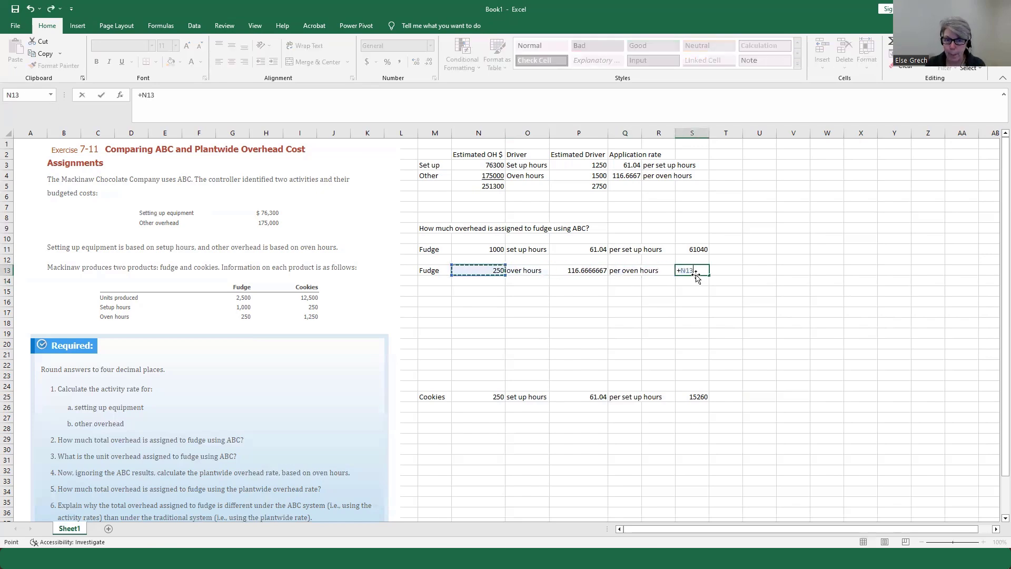
type("*")
key("Left")
key("Left")
key("Left")
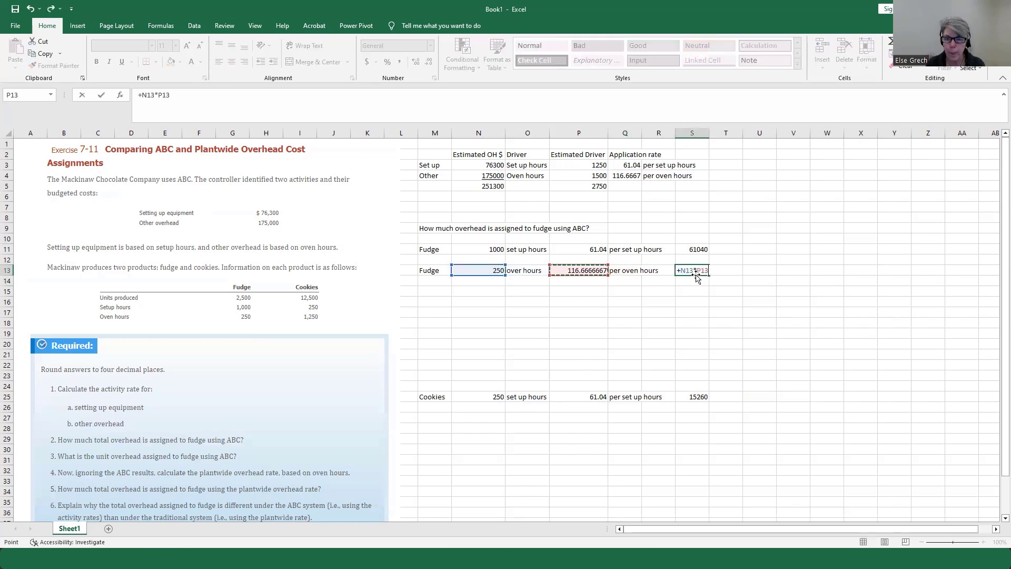
key("Return")
left_click(693, 271)
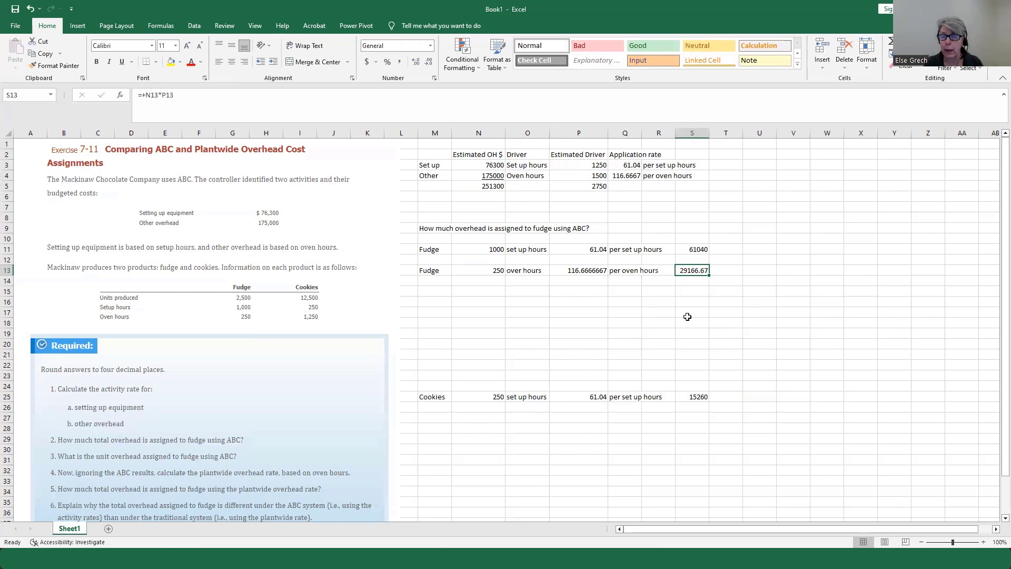
Total fudge's setup and other overhead in S15 by summing S11:S13.
left_click(689, 290)
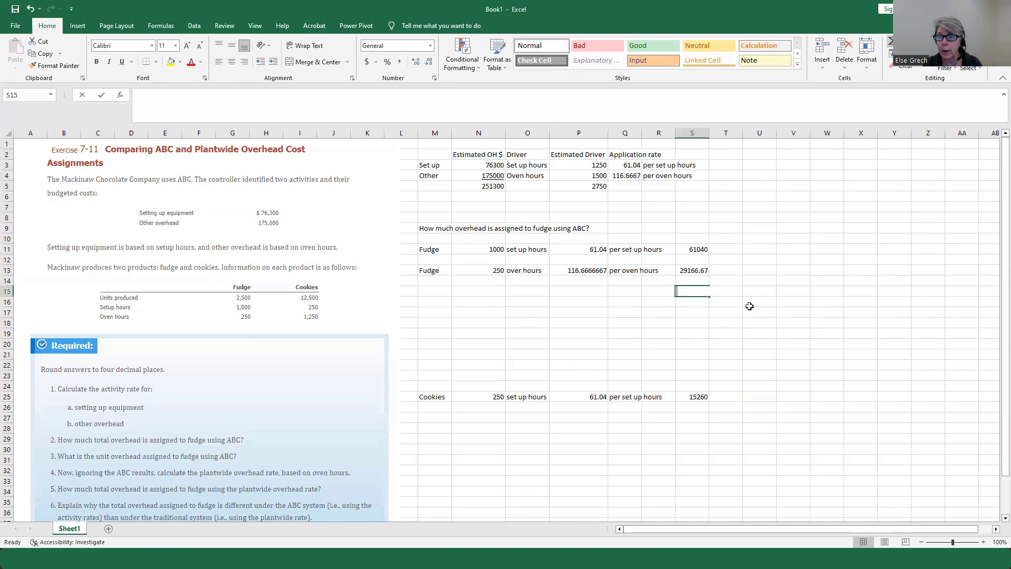
key("alt+equal")
left_click_drag(698, 249, 698, 270)
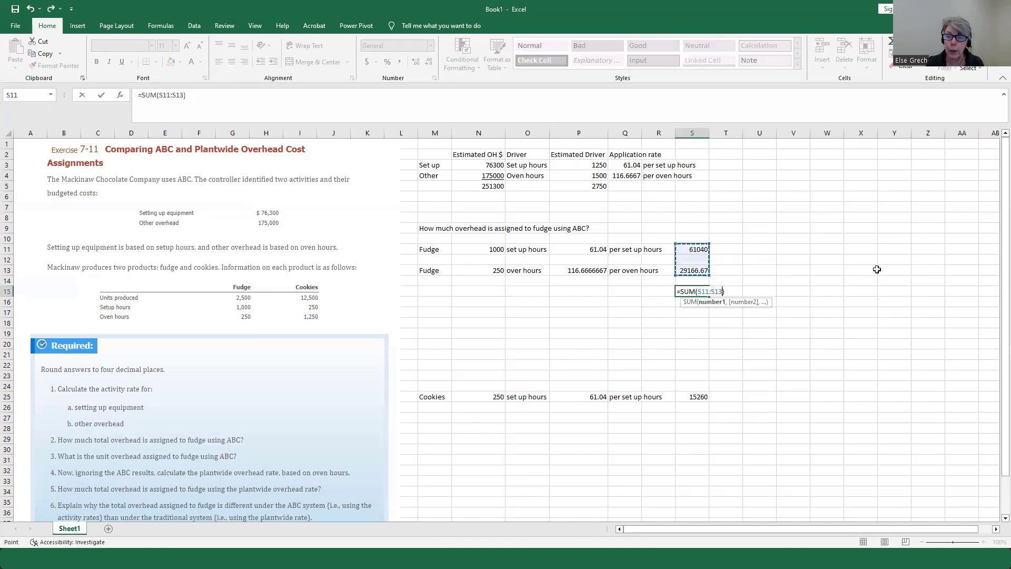
key("Return")
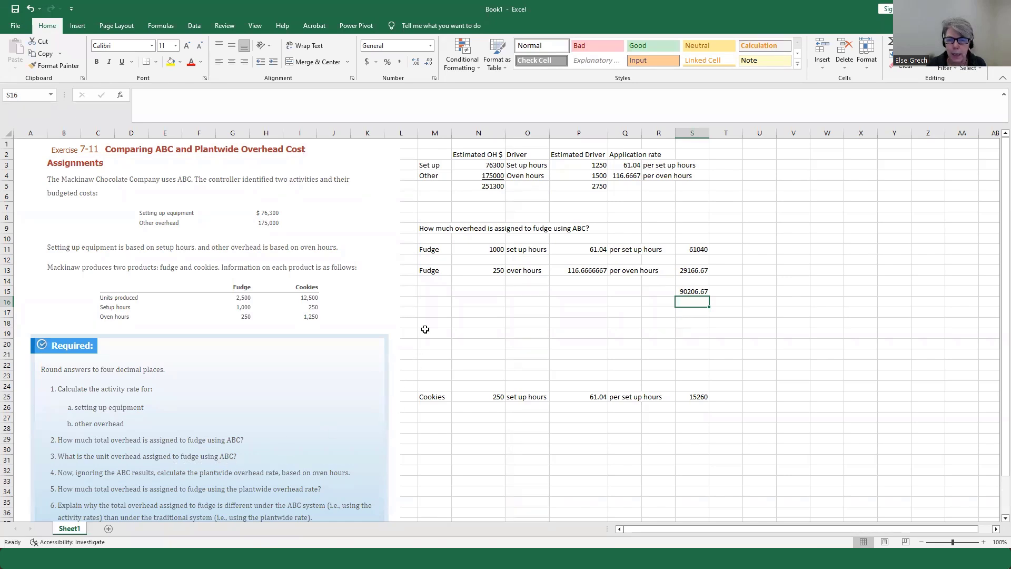
Enter the heading "Unit overhead to each fudge cookie:" in M17.
left_click(436, 311)
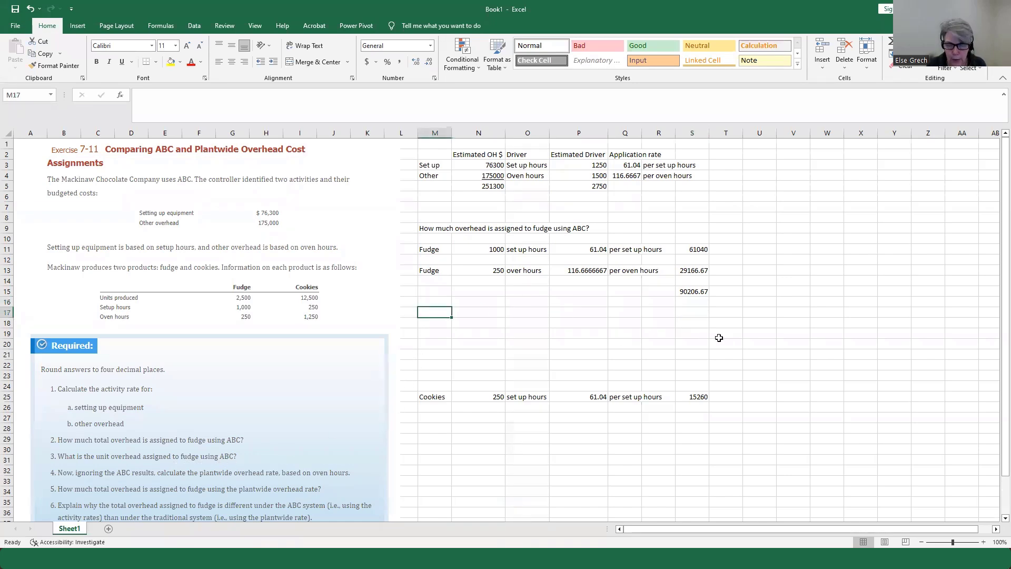
type("Unit overhe")
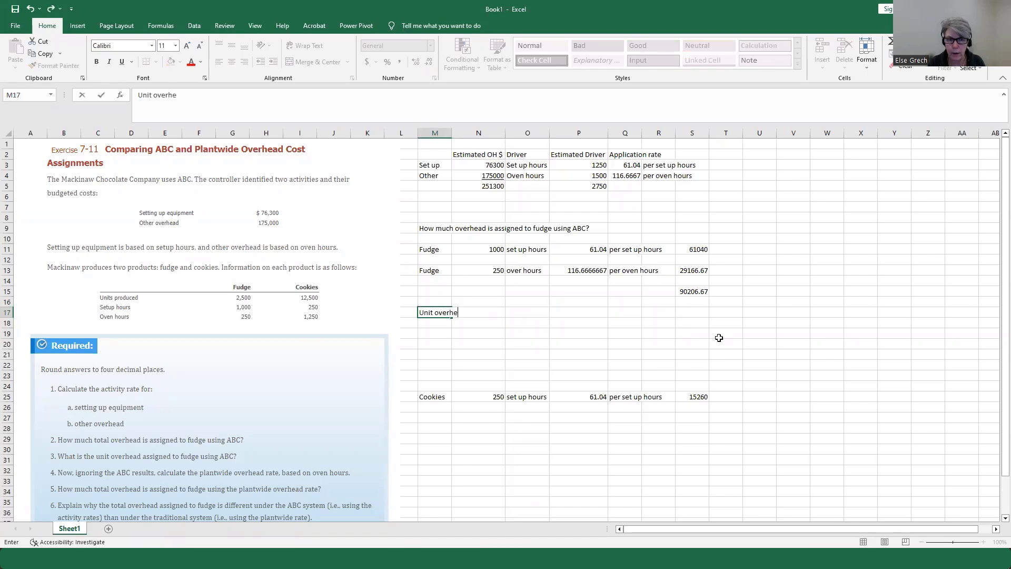
type("ad to ")
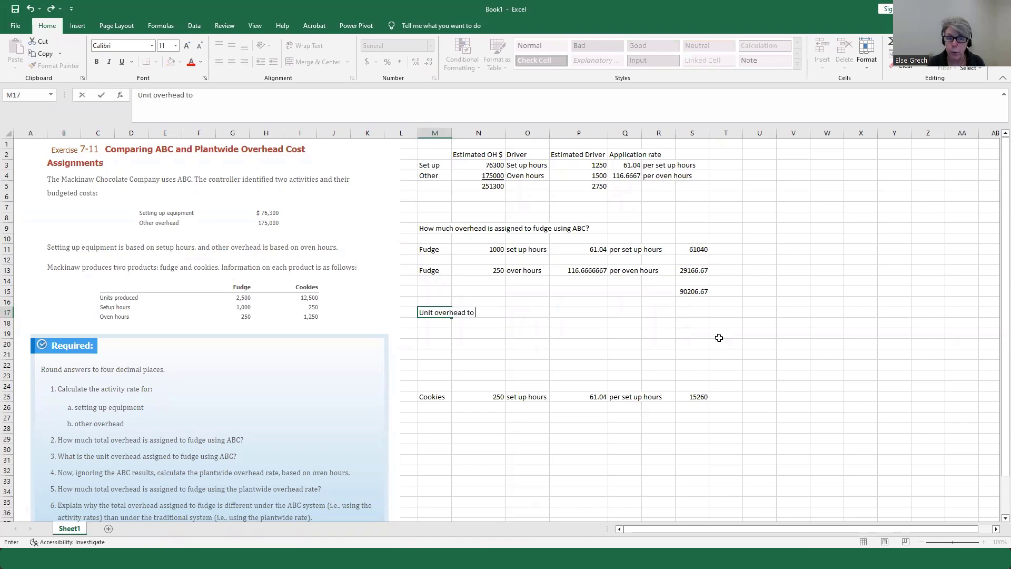
type("feach g")
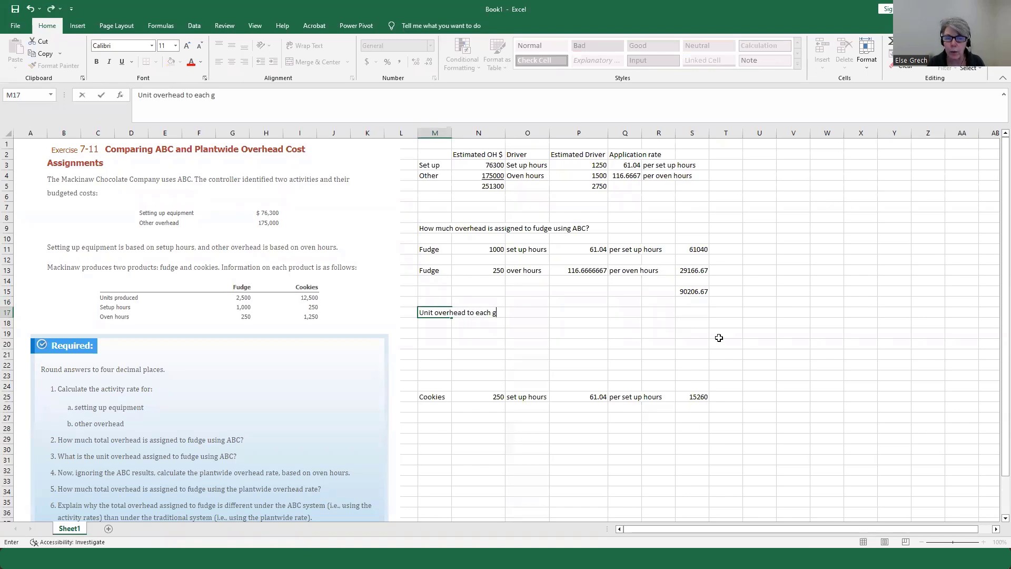
type("fudge co")
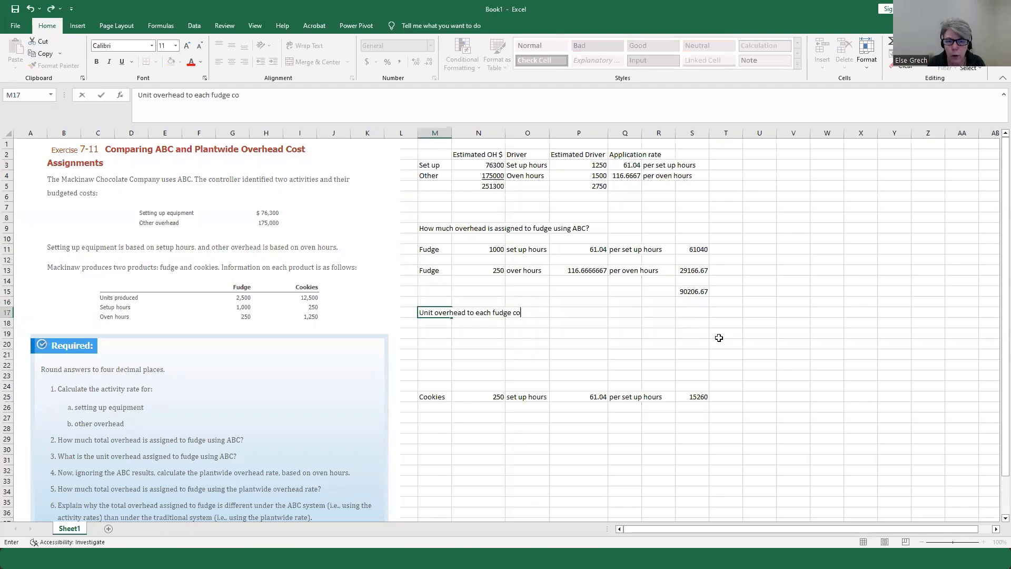
type("okie:")
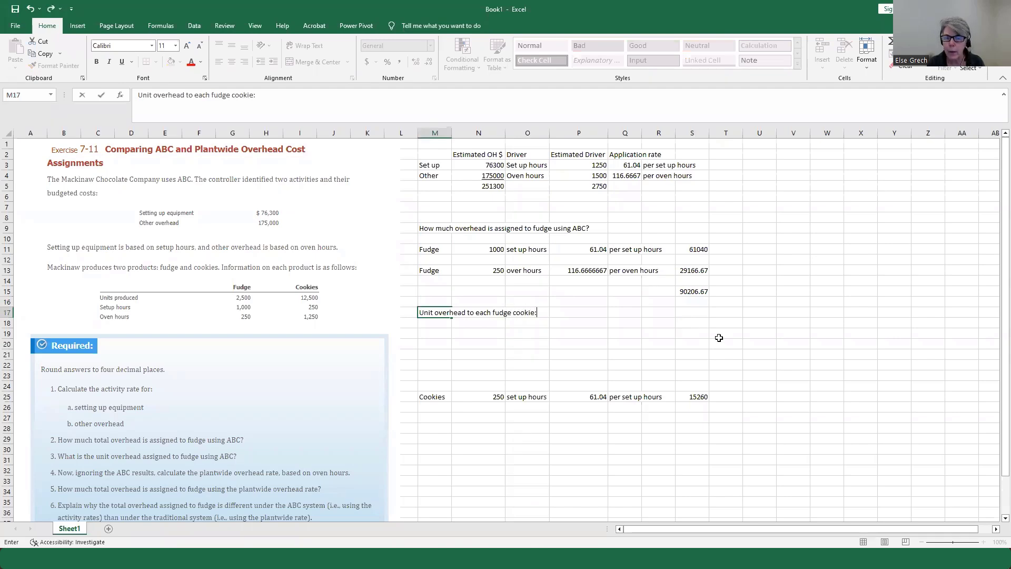
key("Return")
key("Return")
Link N19 to fudge's total overhead in S15 and caption it "Total OH assigned to fudge" in N20.
key("Right")
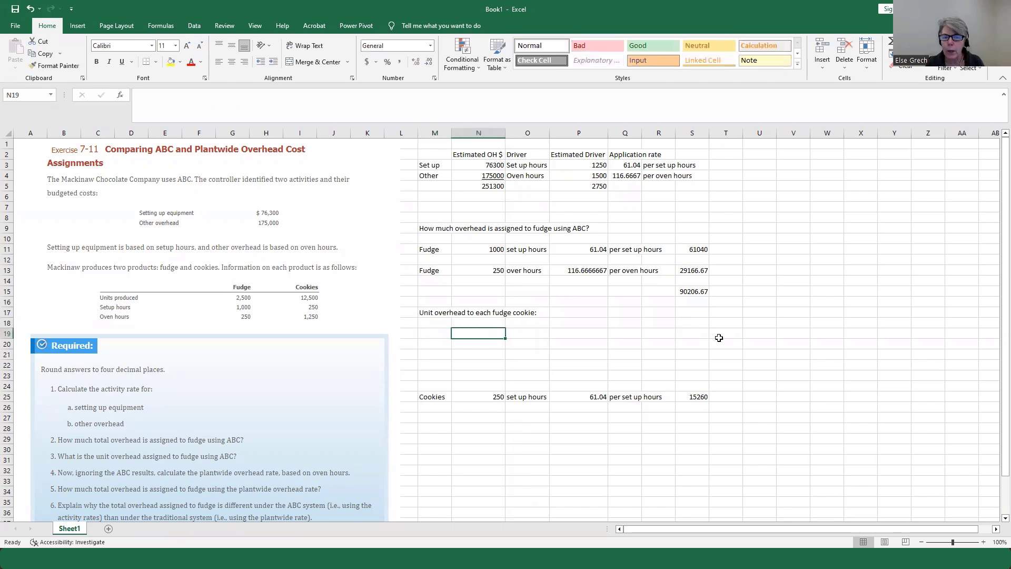
type("+")
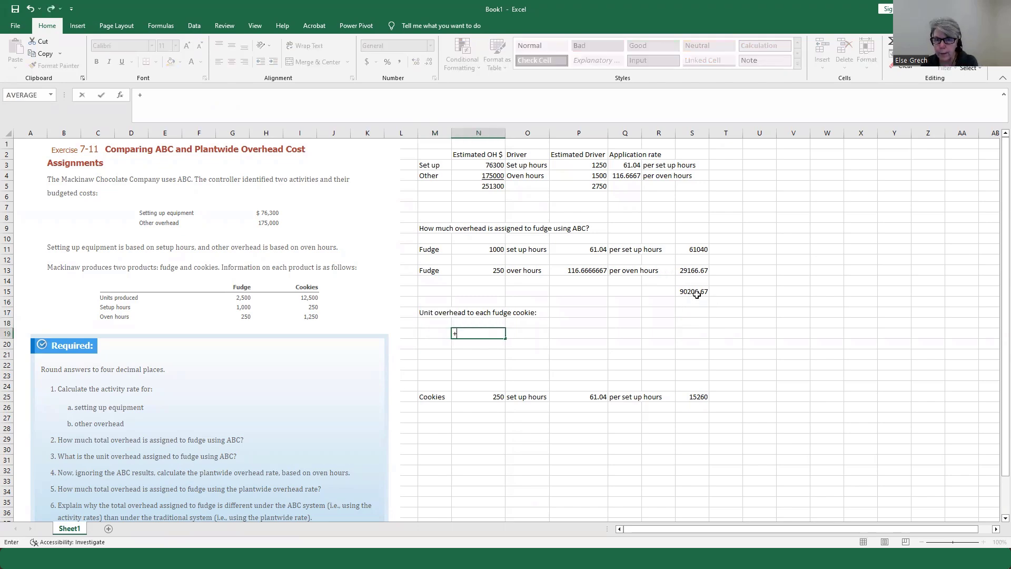
left_click(690, 291)
key("Return")
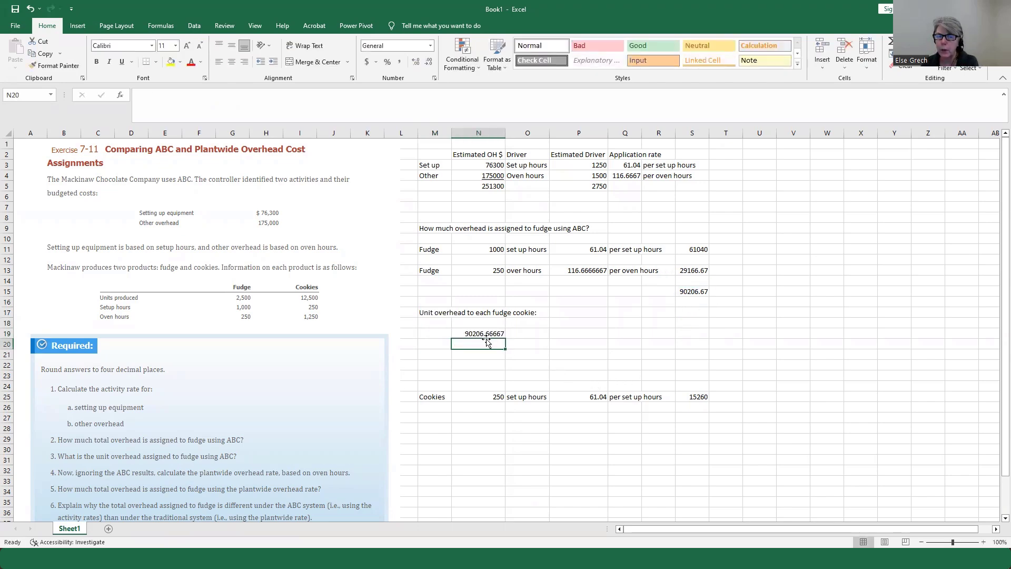
type("T")
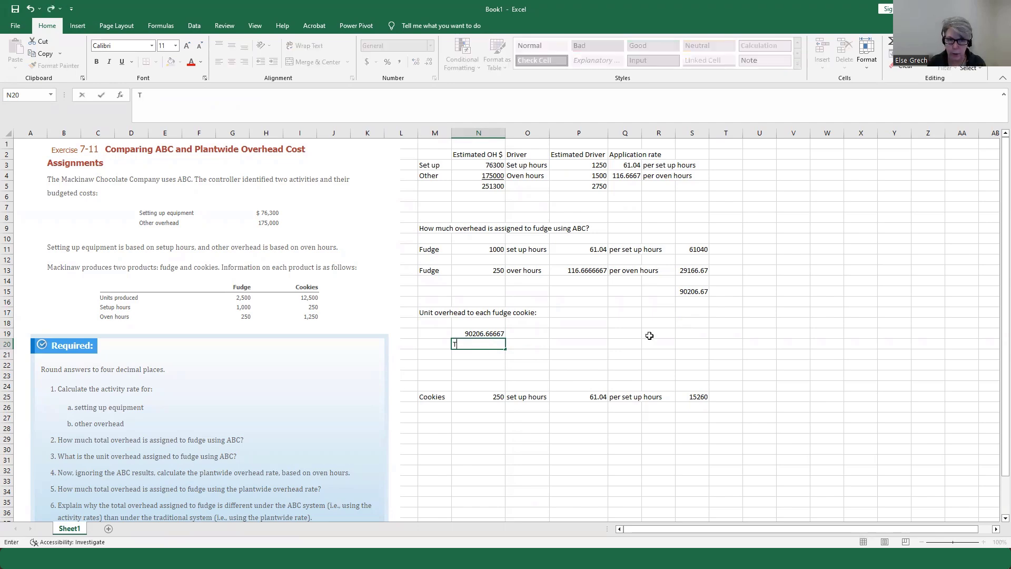
type("otal OH a")
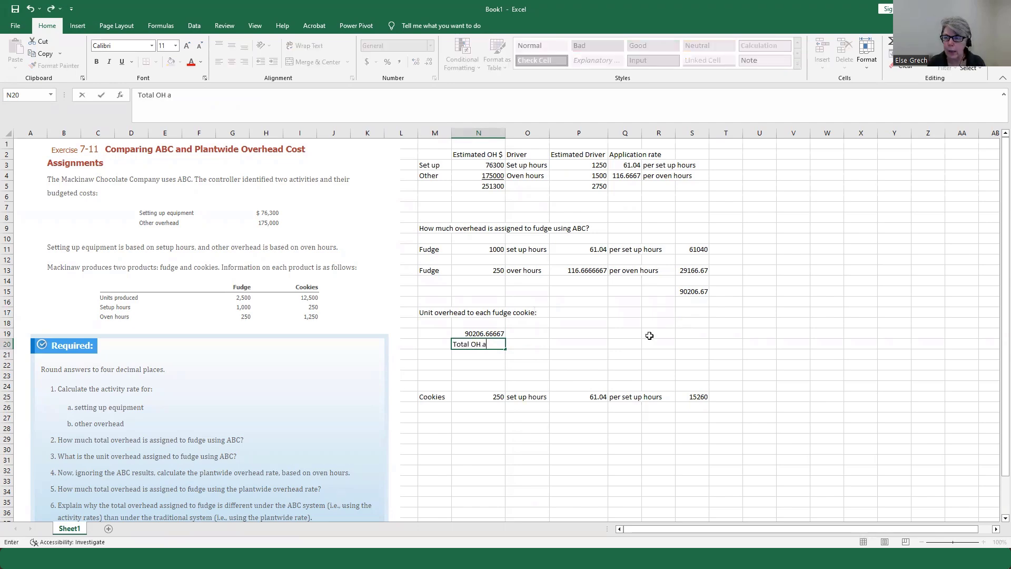
type("ssigned t")
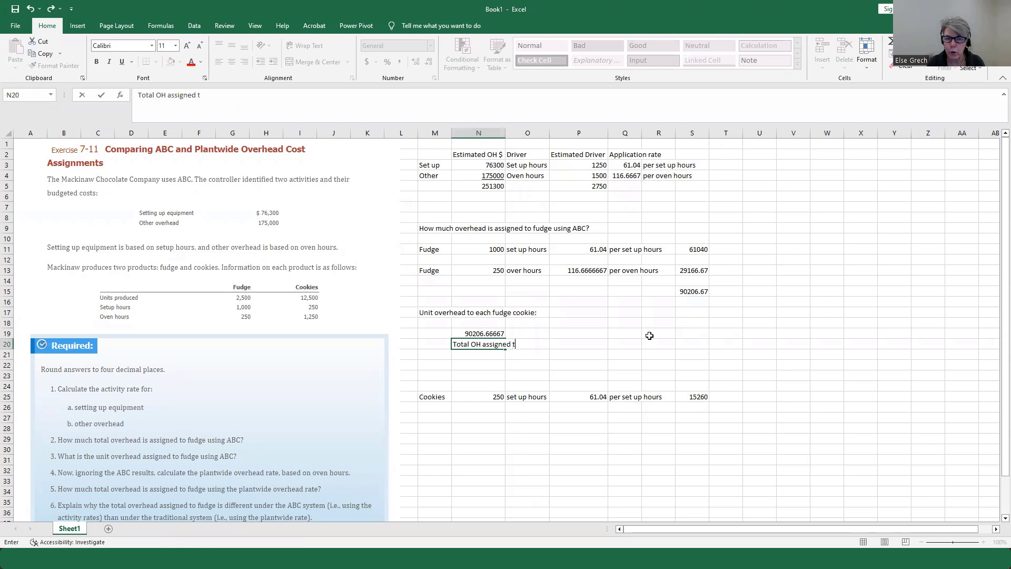
type("o fugde")
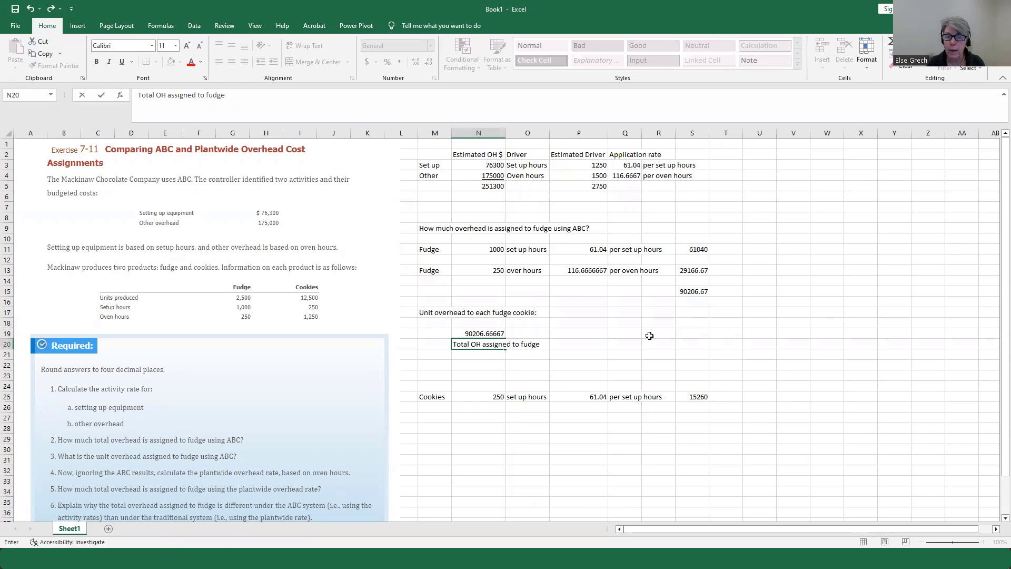
key("Tab")
Center the division sign in O19 beside the total overhead amount.
left_click(692, 291)
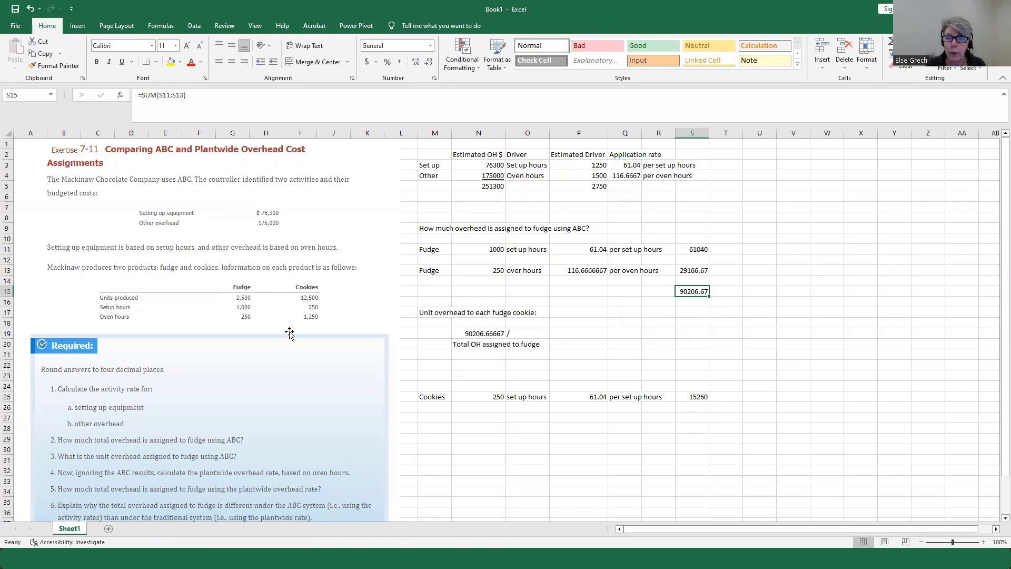
left_click(519, 333)
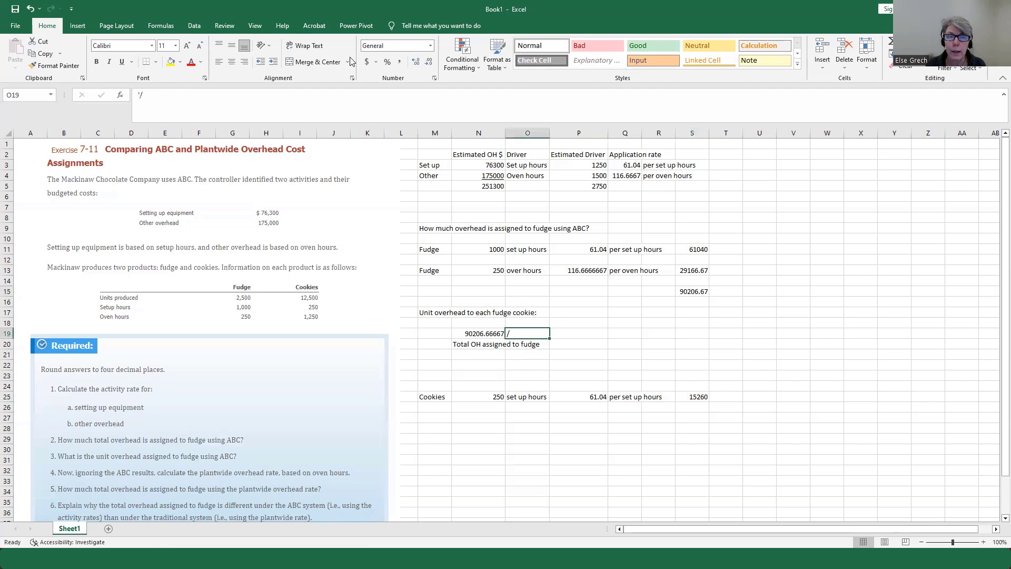
left_click(232, 62)
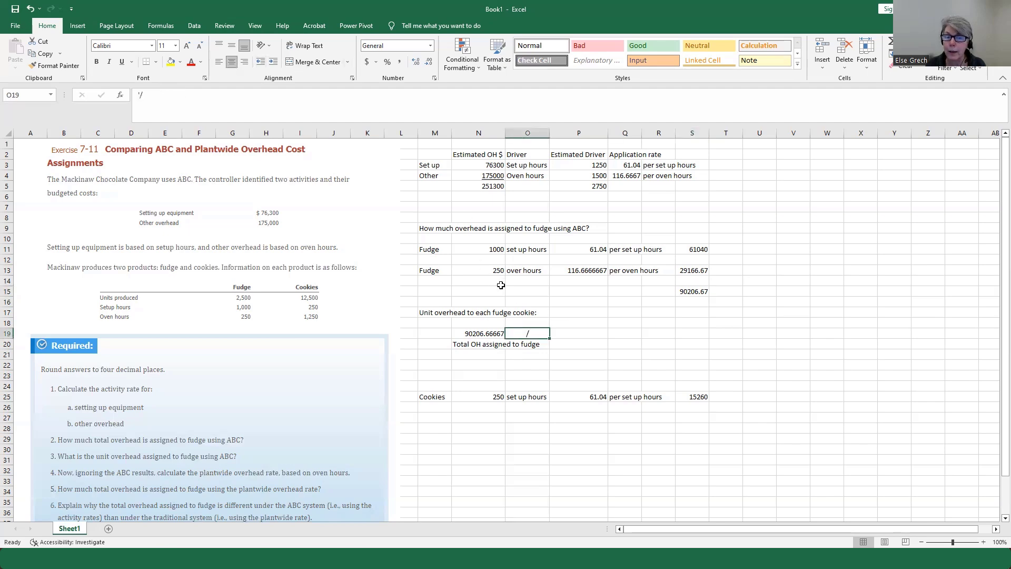
Enter 2,500 in P19 and "units of fudge" in Q19 as the divisor.
left_click(575, 332)
type("2,5")
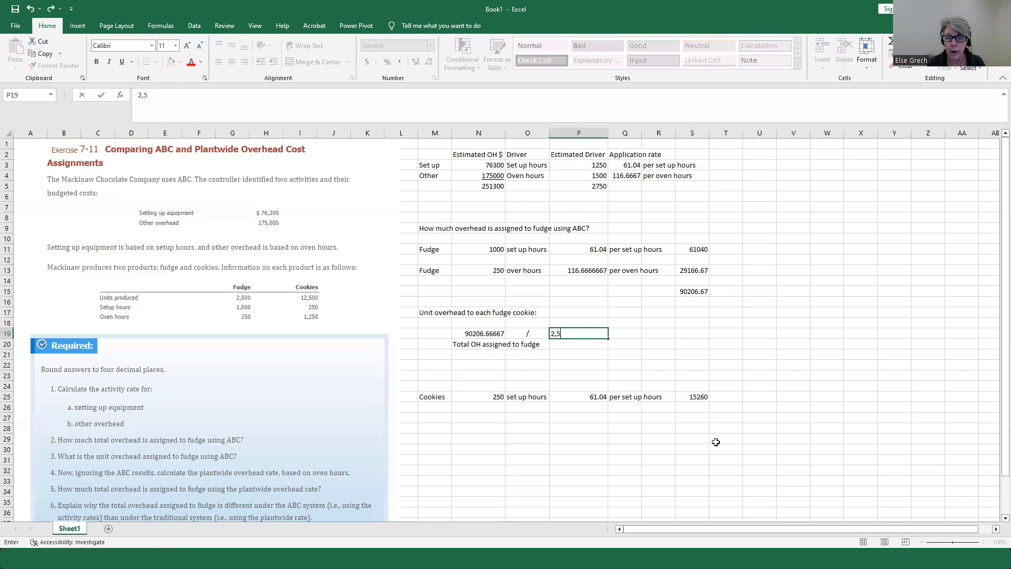
key("Tab")
type("units")
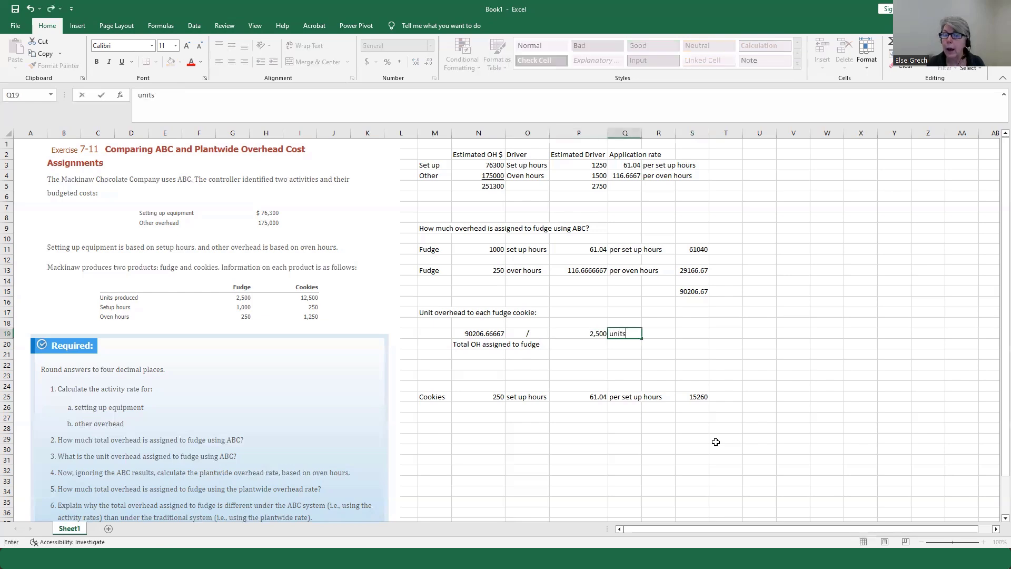
type(" of fudge")
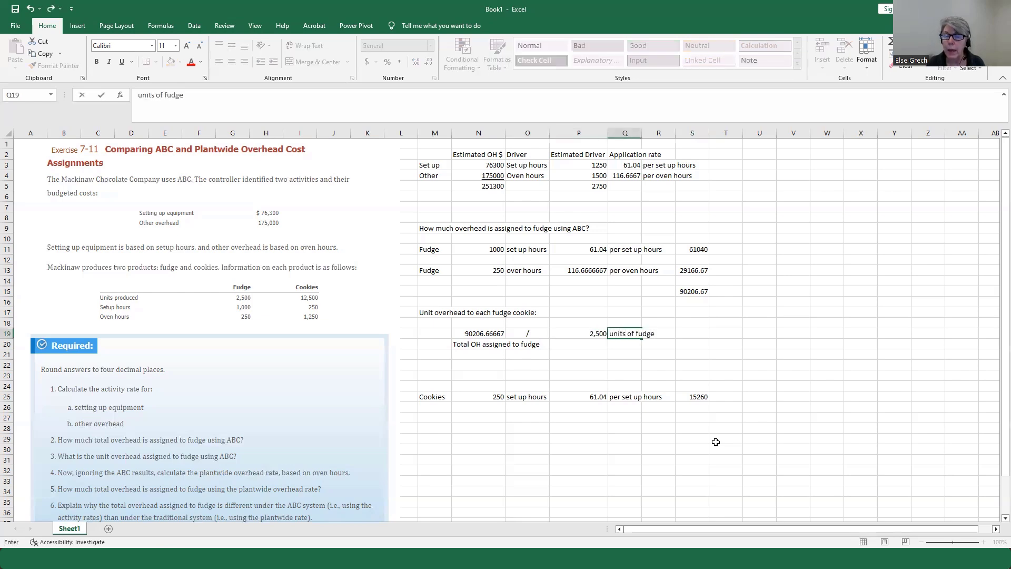
key("Tab")
Calculate the unit overhead for fudge in S19 with the formula +N19/P19.
key("Tab")
type("+")
left_click(487, 334)
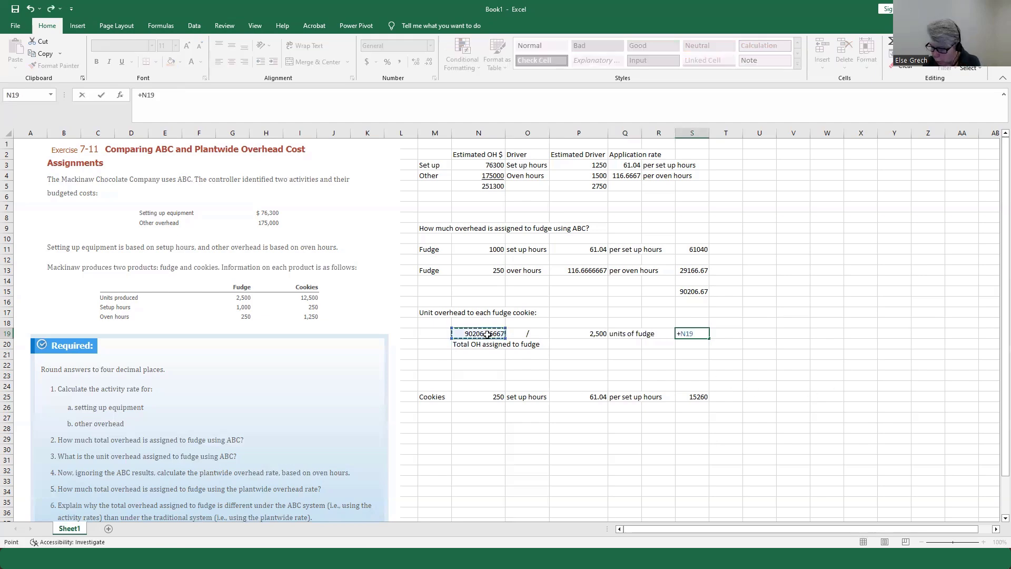
type("/")
left_click(590, 334)
key("Return")
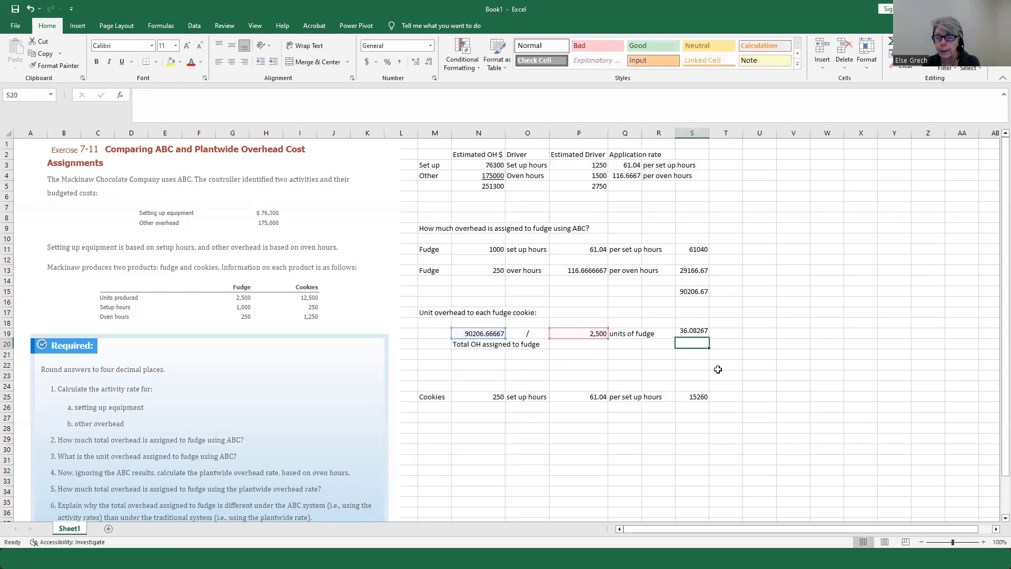
Label the unit overhead result with "per unit of fudge" in T19.
left_click(727, 334)
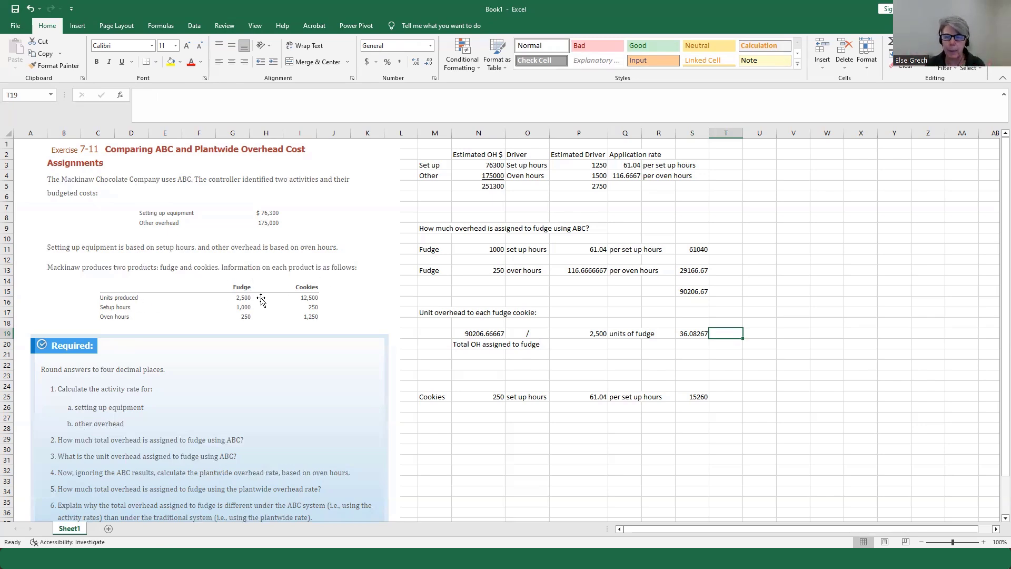
left_click(685, 333)
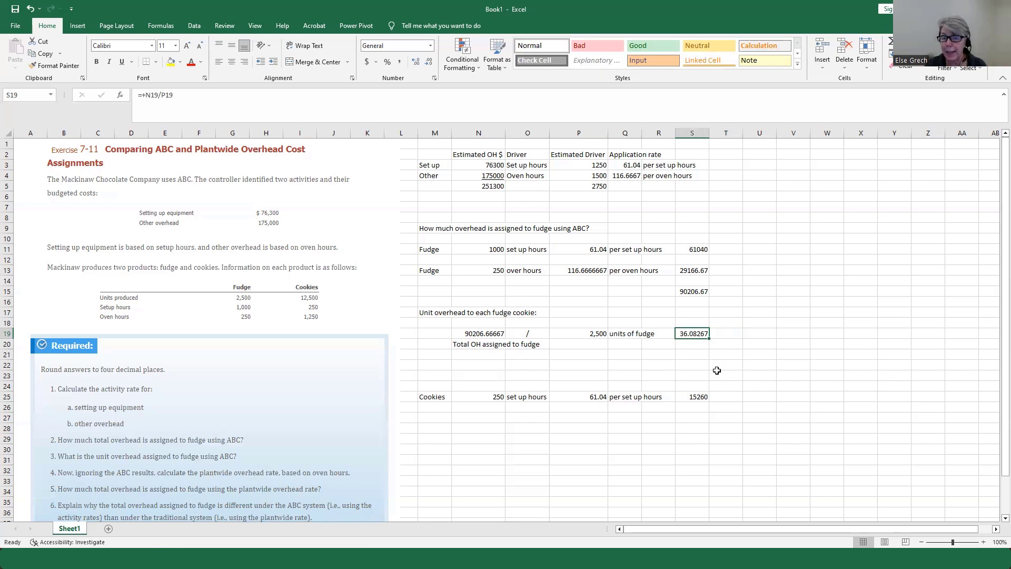
left_click_drag(733, 331, 732, 343)
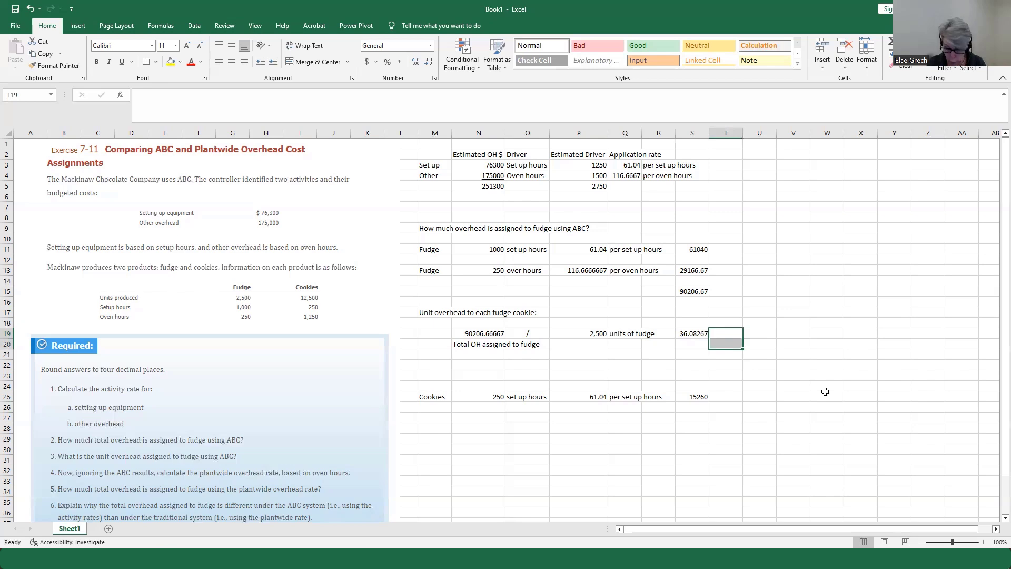
key("shift+Up")
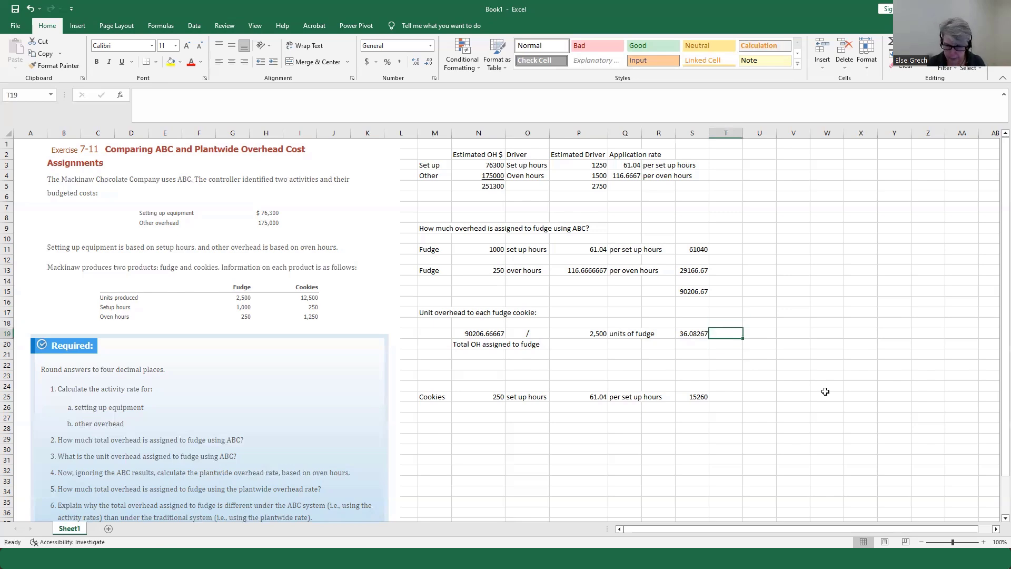
type("per unit of fudge")
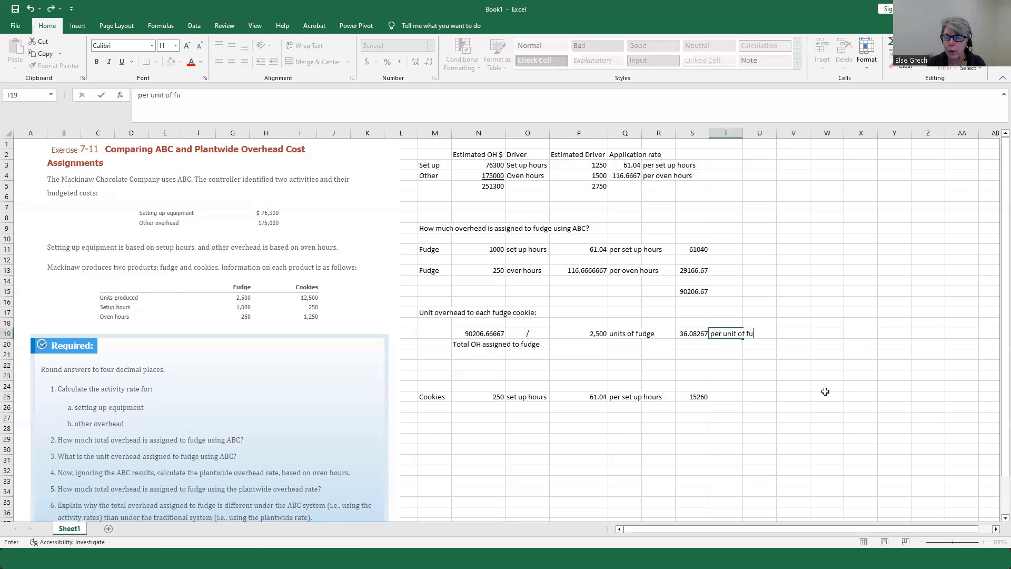
key("Return")
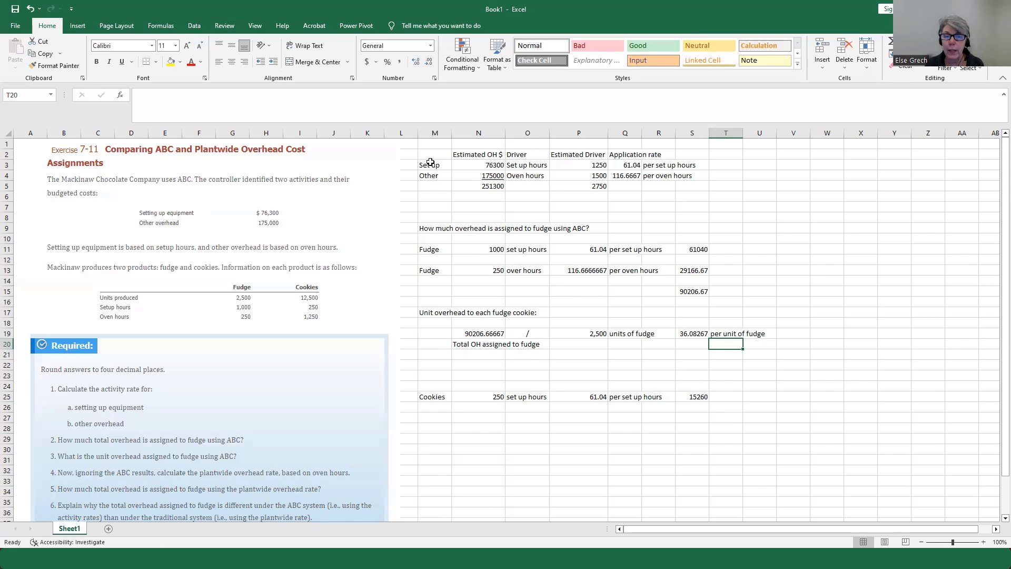
Review the Set up and Other activity rows, fudge's unit overhead in S19, and the setup hours in the Cookies row.
left_click_drag(430, 162, 493, 165)
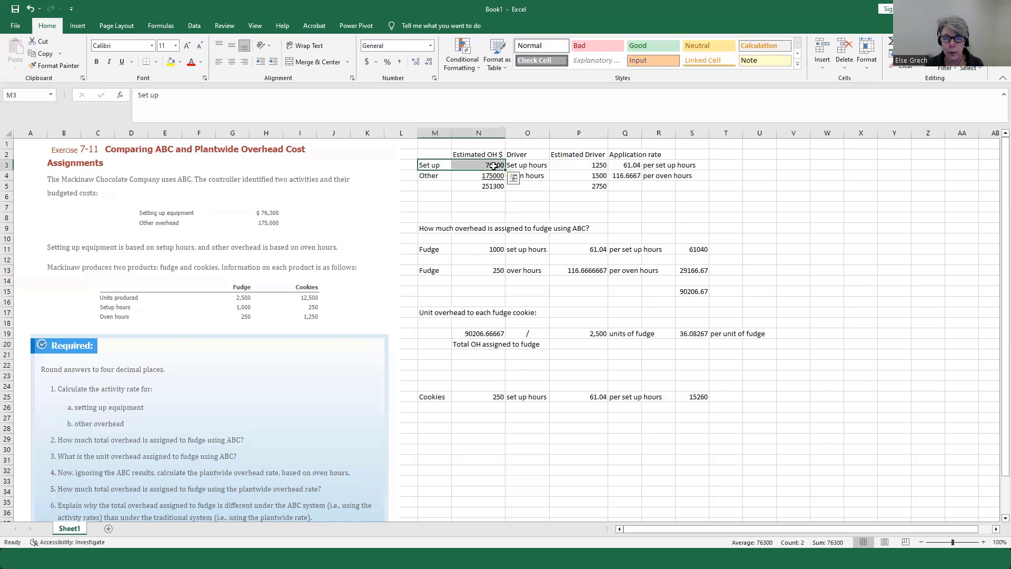
left_click_drag(430, 176, 527, 176)
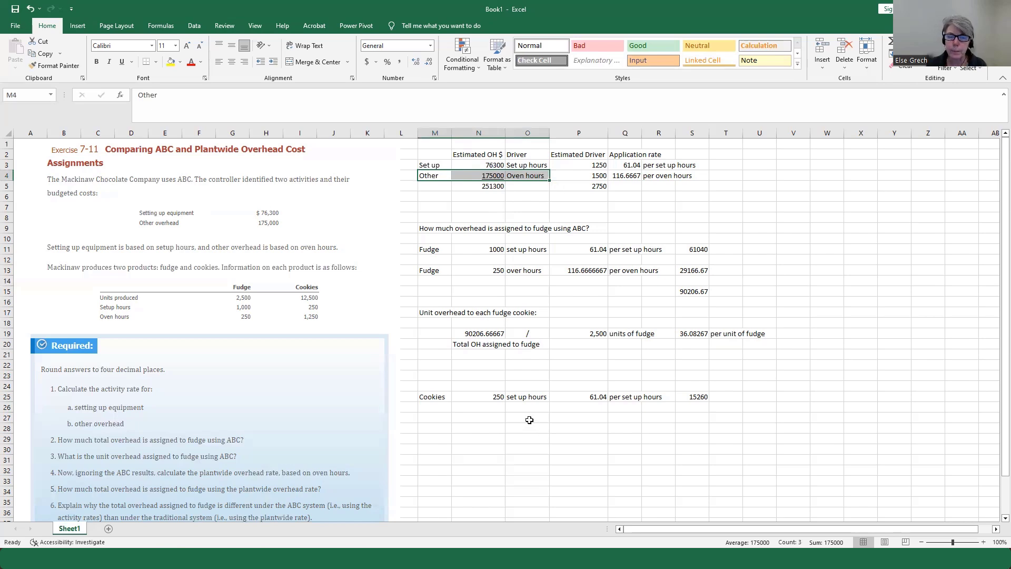
left_click(693, 333)
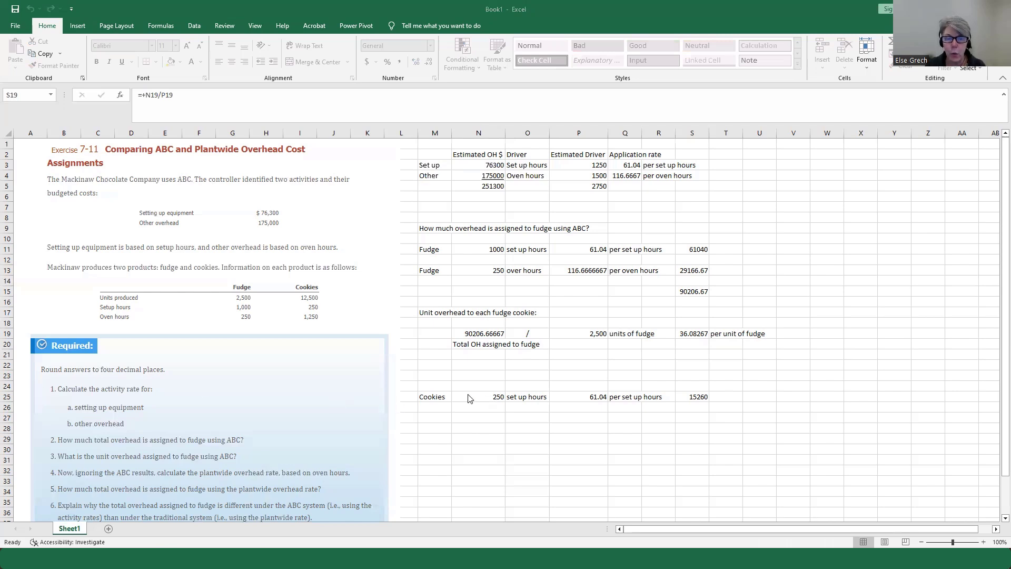
left_click(445, 396)
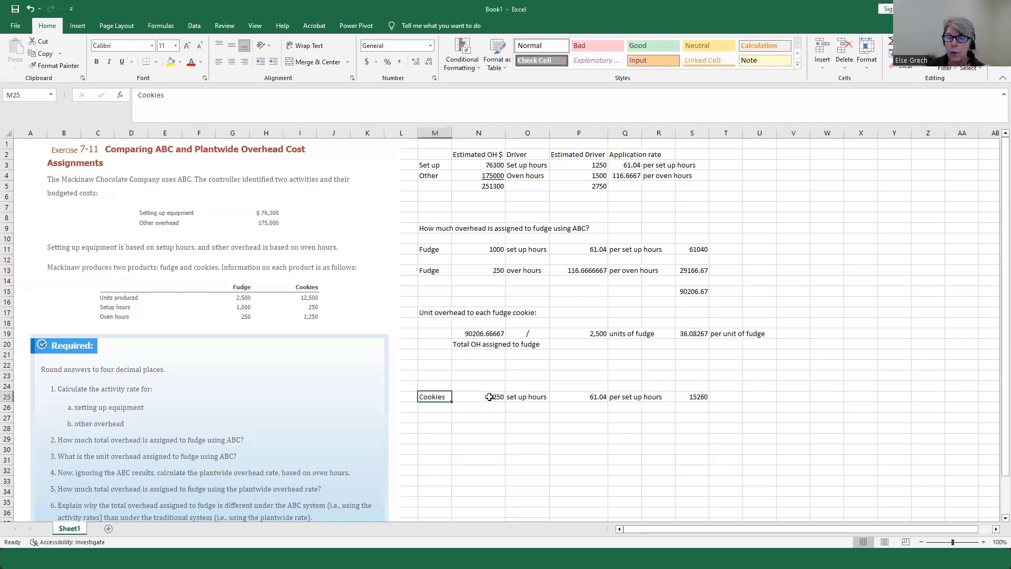
left_click(489, 396)
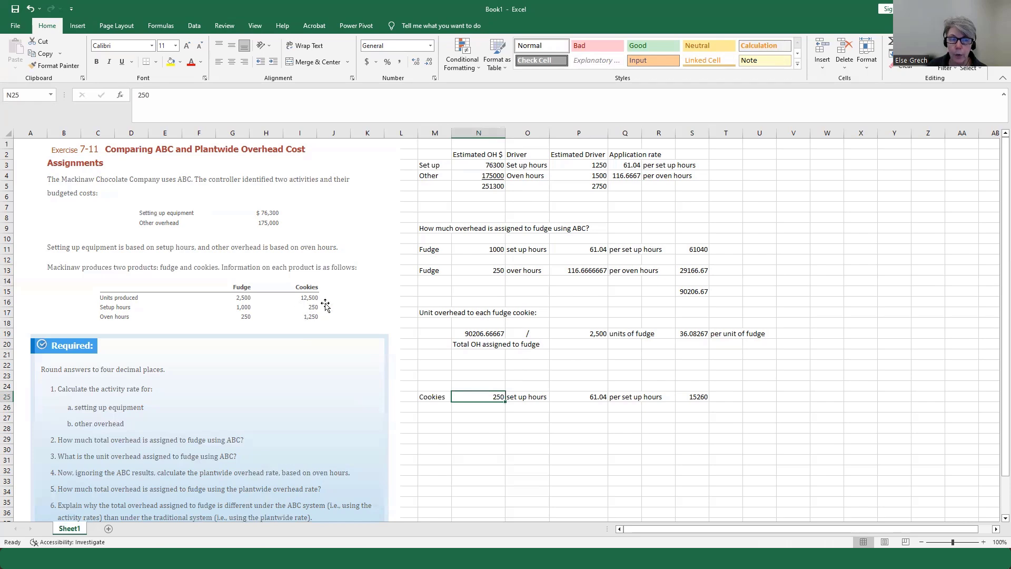
Repeat the Cookies label in M27 by referencing the label in M25.
left_click(703, 395)
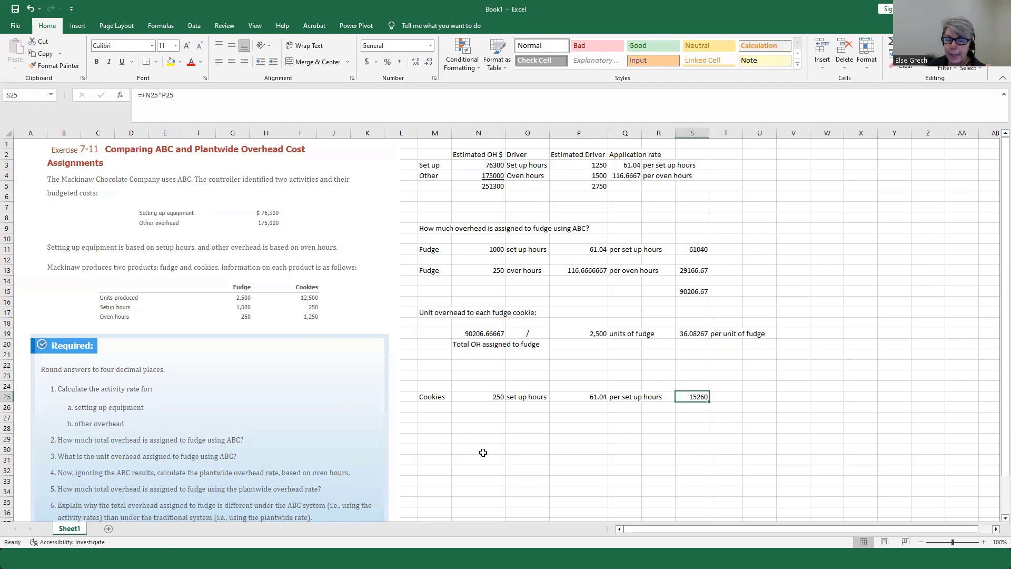
left_click(441, 417)
type("=")
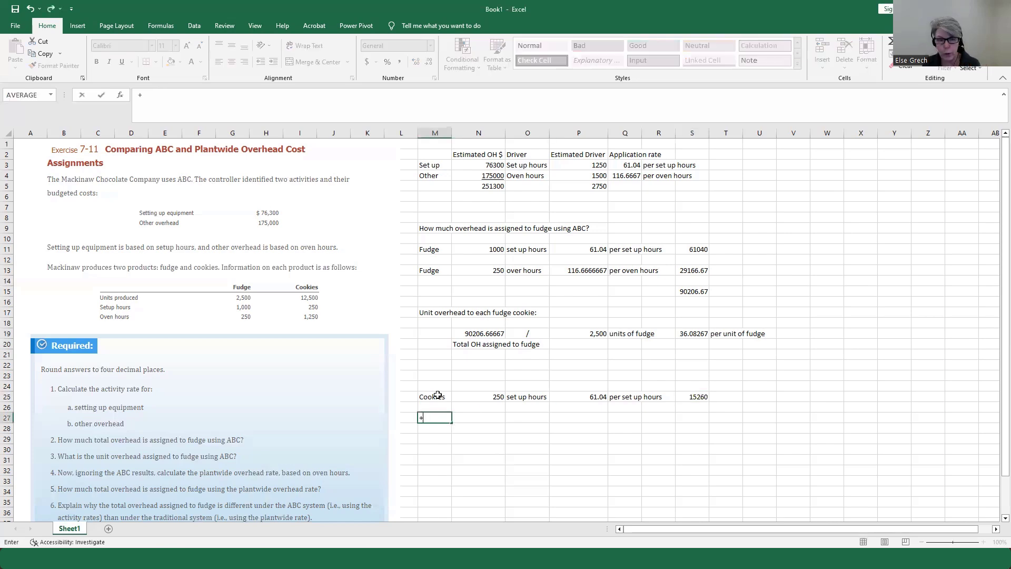
left_click(434, 396)
key("Return")
Enter cookies' driver quantity of 1250 in N27 and its unit "oven hours" in O27.
left_click(489, 419)
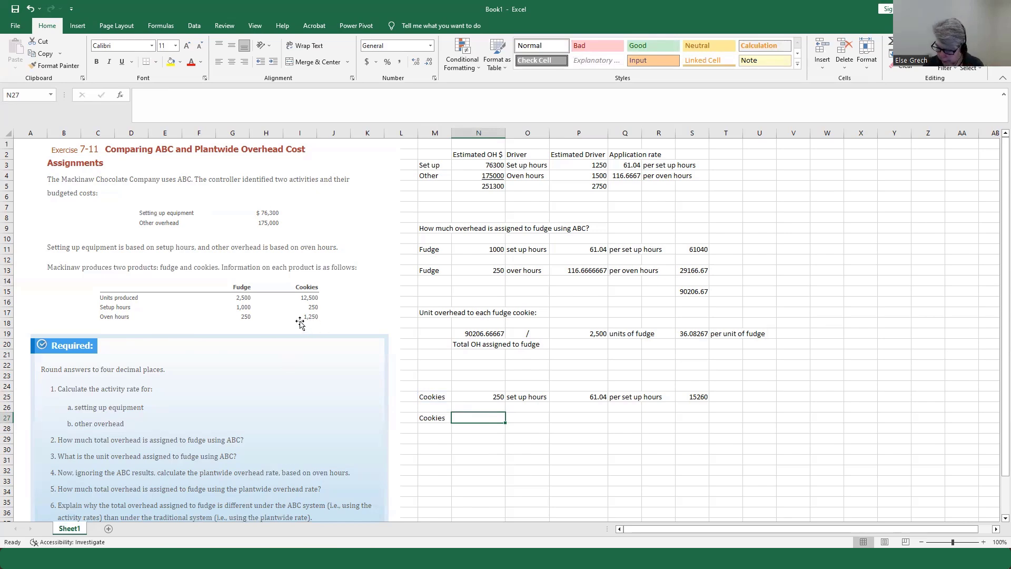
type("1250")
key("Tab")
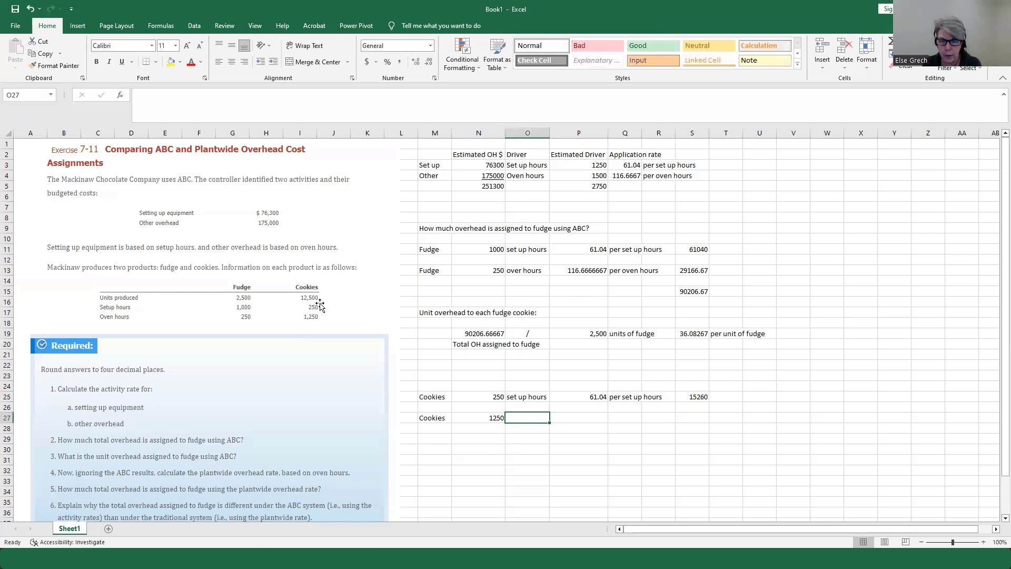
type("ov")
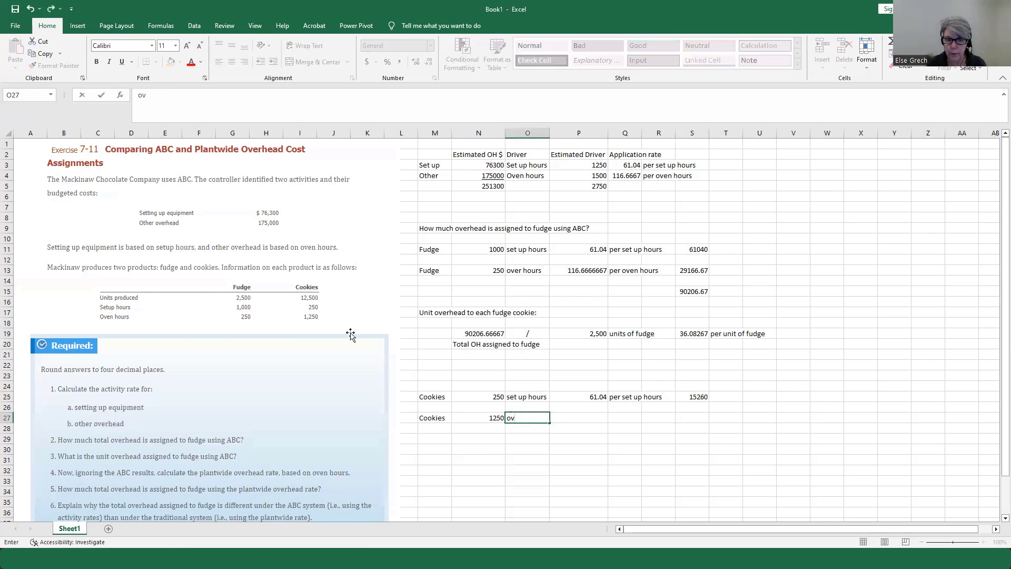
type("en hours")
key("Tab")
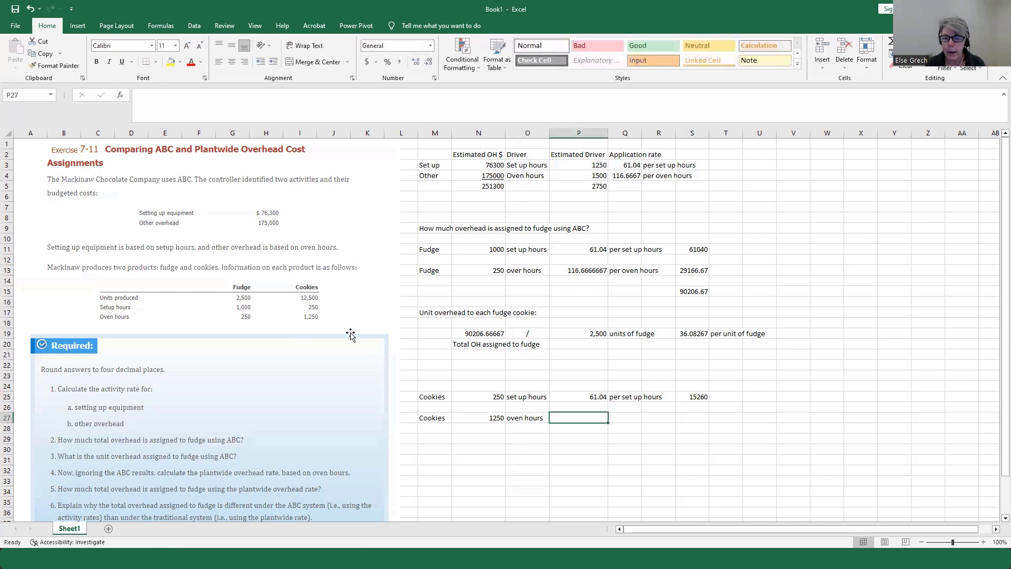
Link P27 to the oven-hour application rate in Q4 and label it "per oven hours" in Q27.
type("=")
left_click(626, 175)
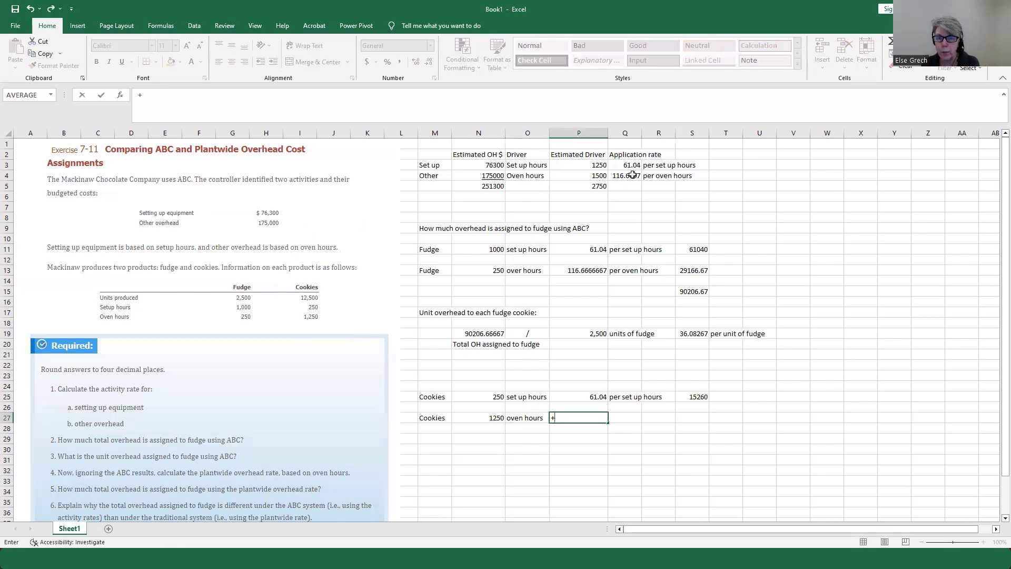
key("Return")
left_click(634, 418)
type("+")
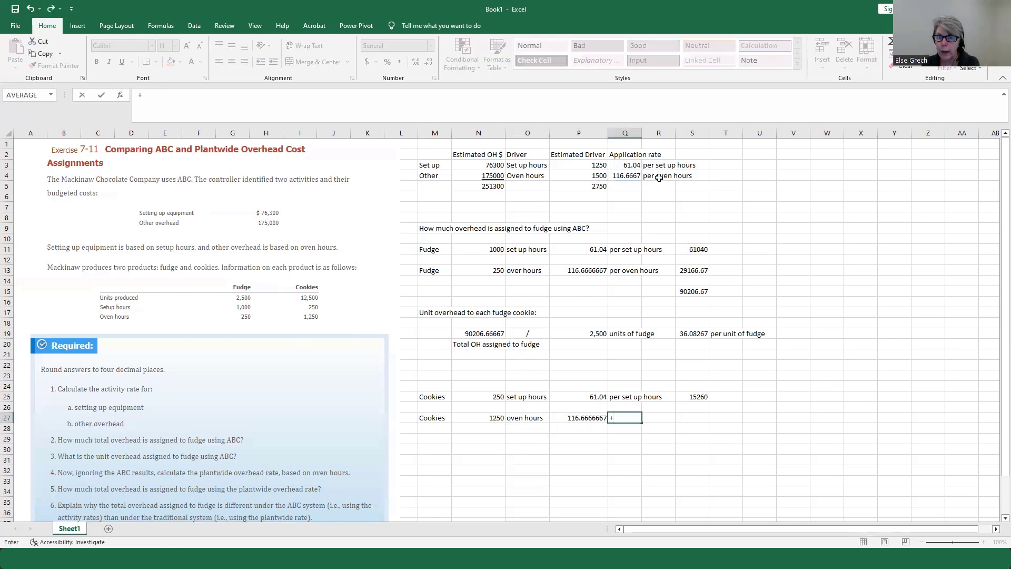
key("BackSpace")
type("per oven hours")
Calculate the oven-hour overhead assigned to cookies in S27 with the formula +N27*P27.
left_click(692, 417)
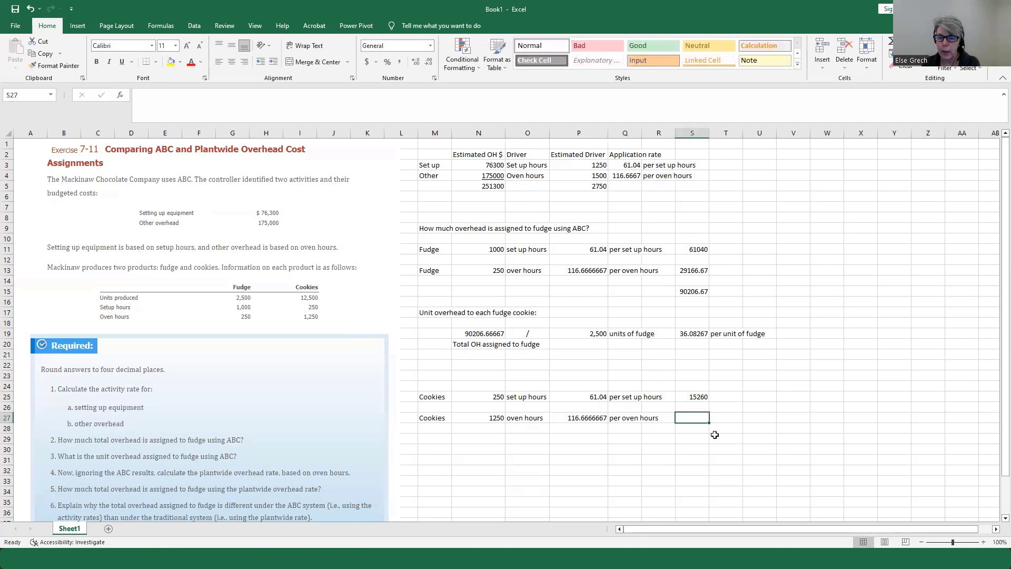
type("+")
key("Left")
key("Left")
key("Left")
key("Left")
key("Left")
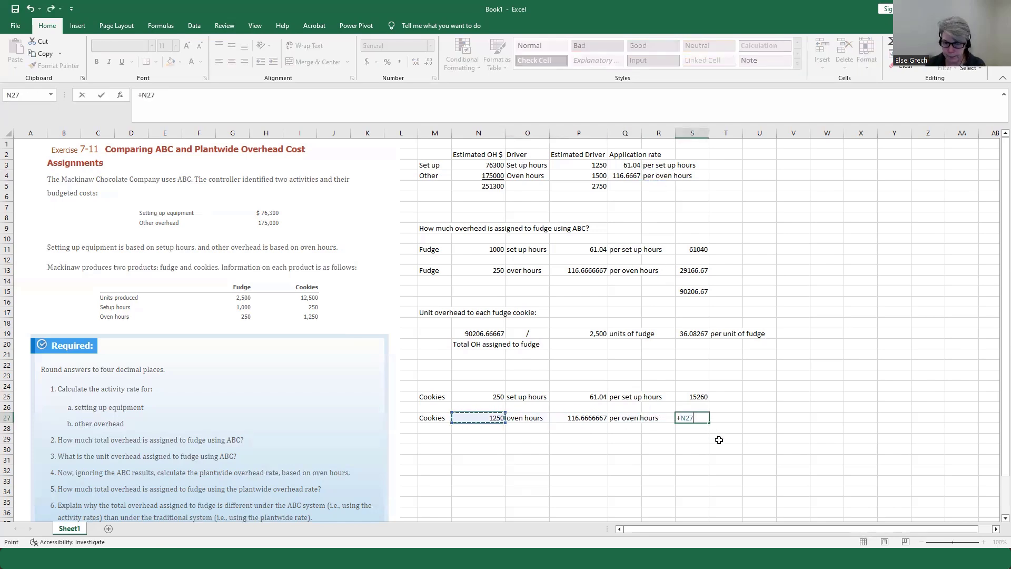
type("P27")
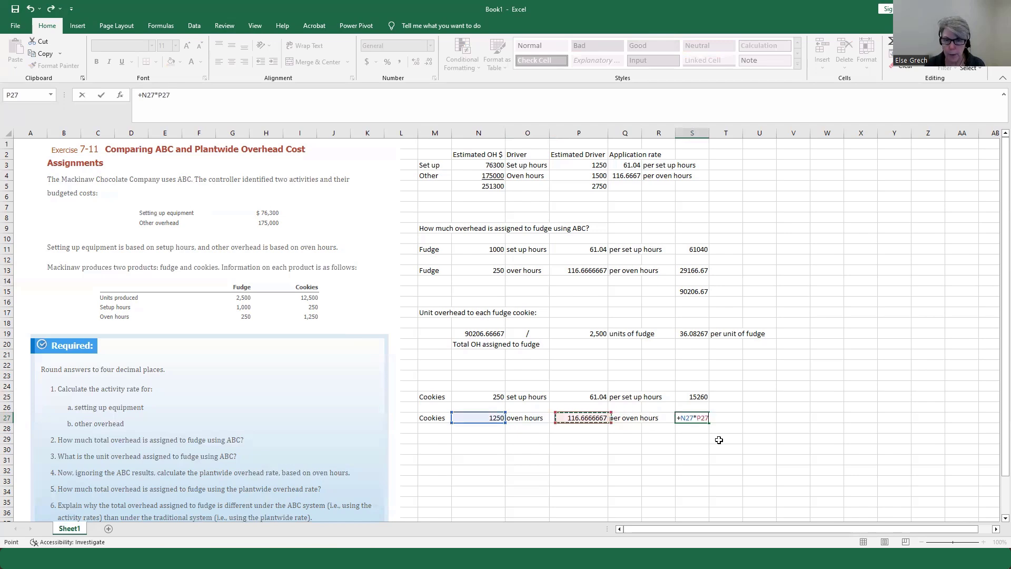
key("Return")
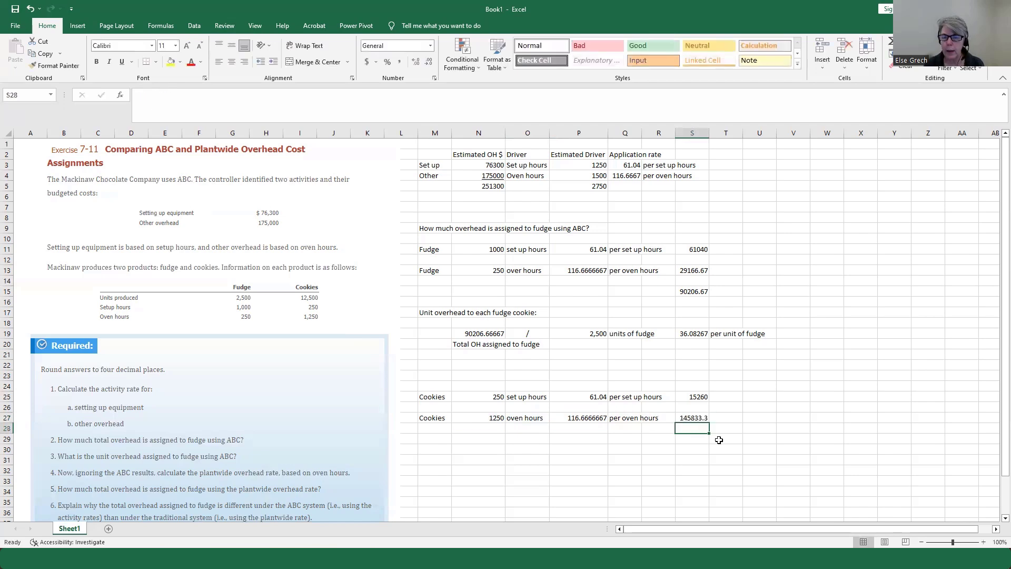
Total the cookies overhead amounts in S25 and S27 with a SUM formula in S29.
left_click(686, 438)
left_click(890, 42)
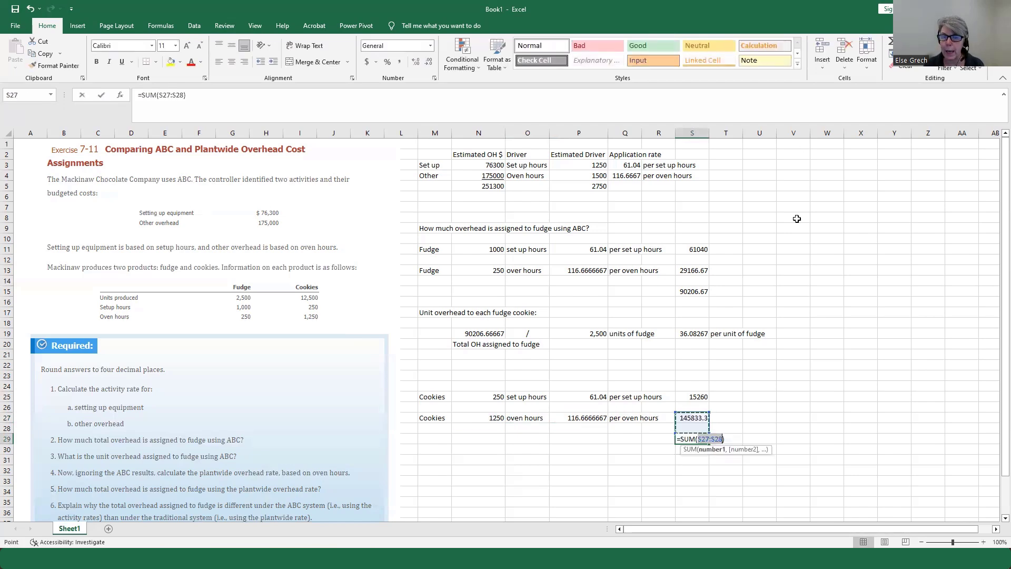
left_click_drag(701, 397, 701, 423)
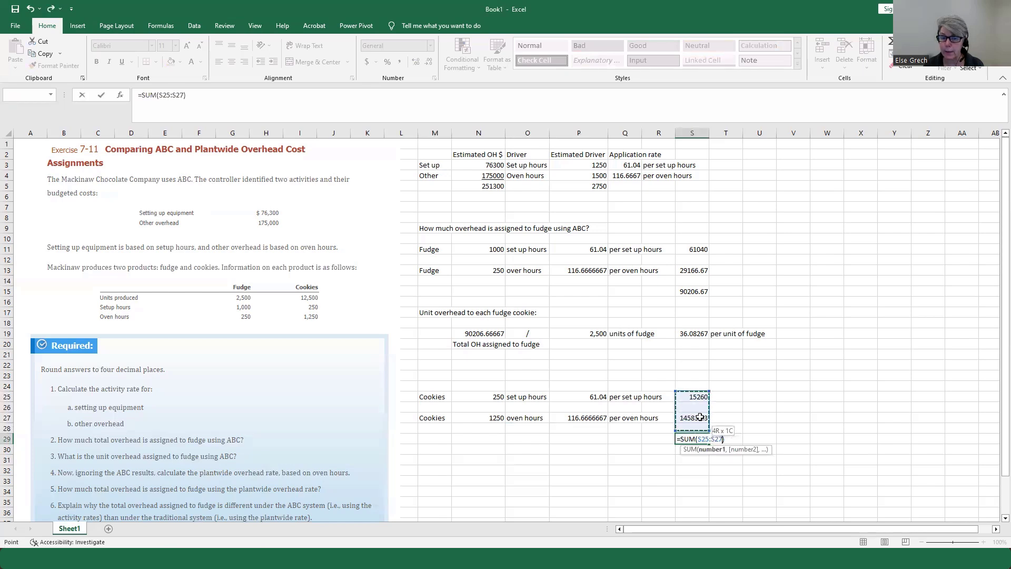
key("Return")
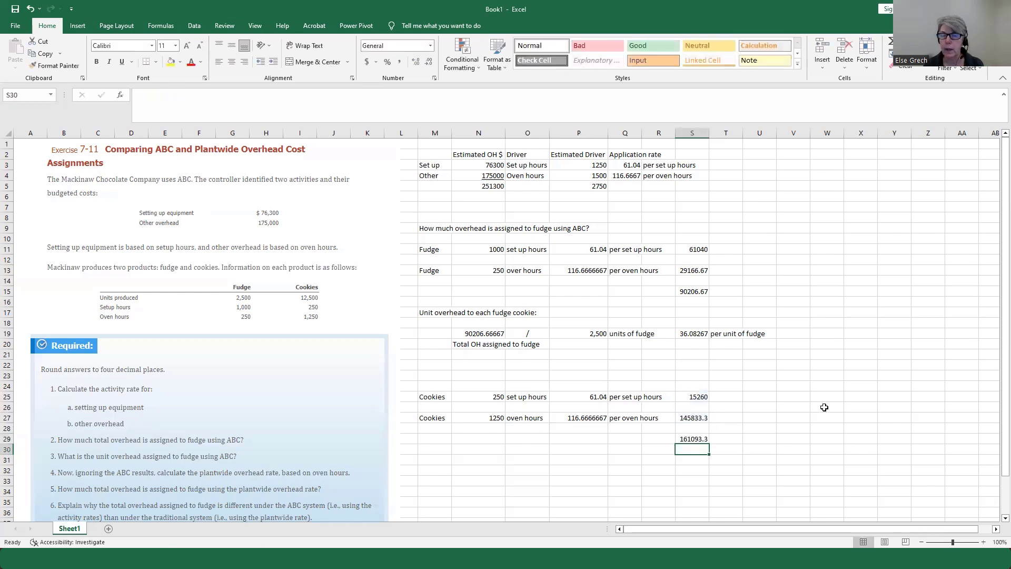
Add the heading "Unit overhead to each cookie "unit" (a batch):" in M31.
left_click_drag(1005, 396, 994, 437)
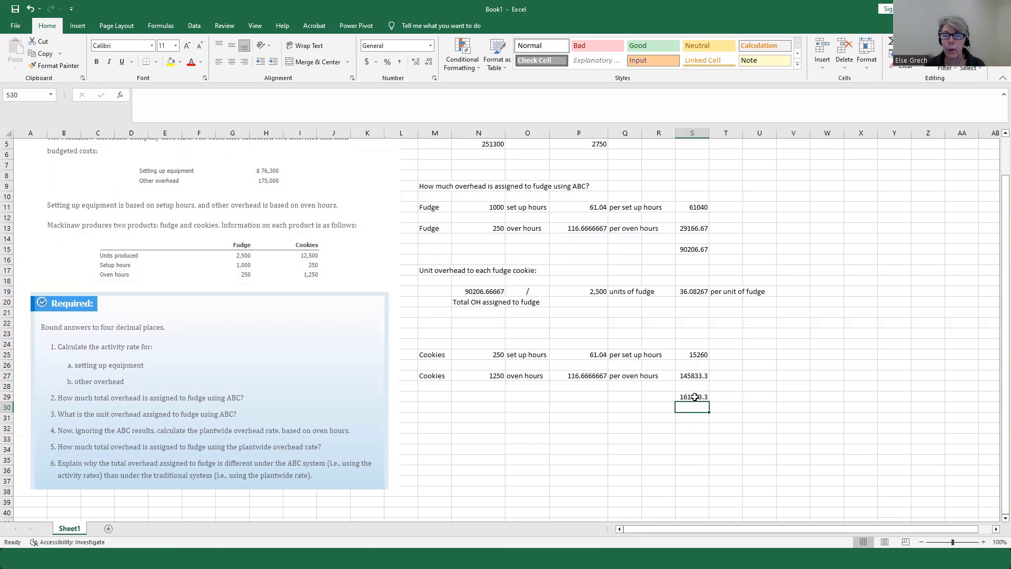
left_click(440, 419)
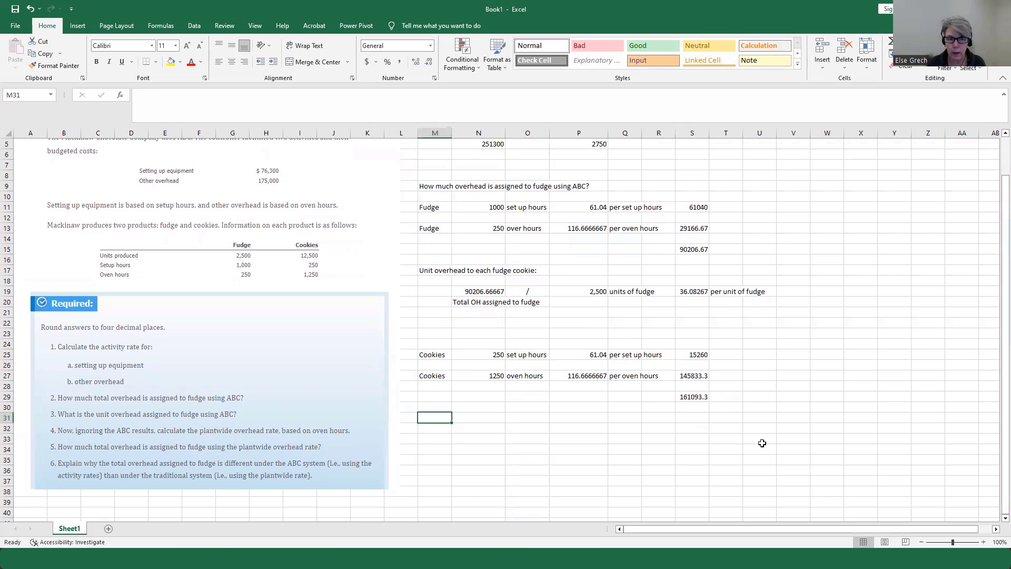
type("Unit overhead to each cookie \"unit\" (")
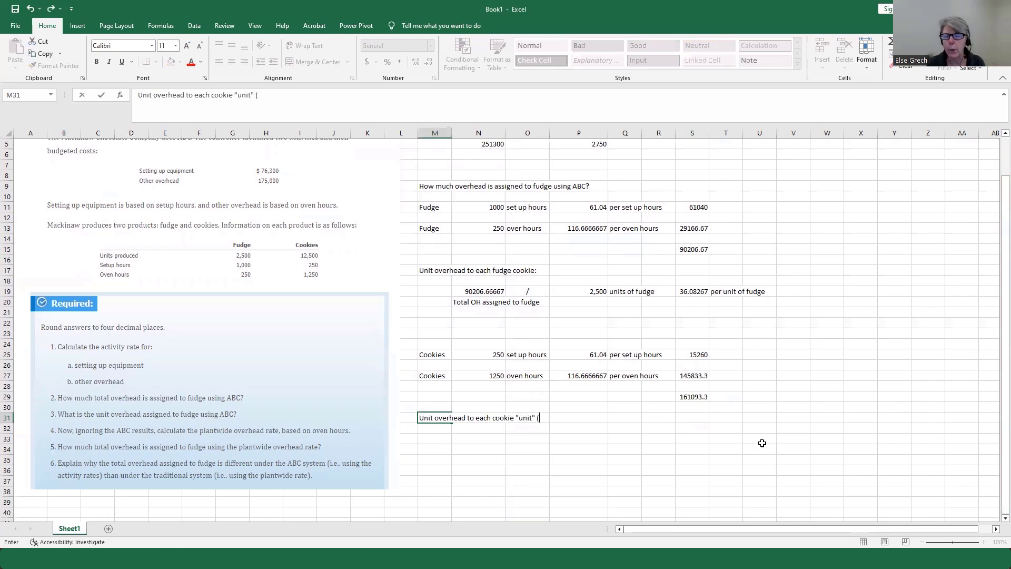
type("a batch):")
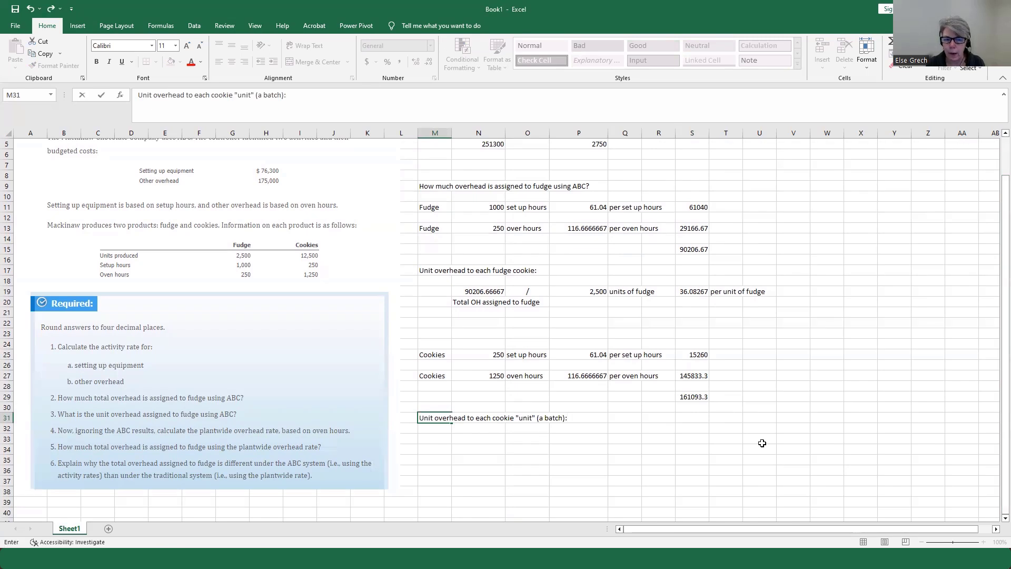
key("Return")
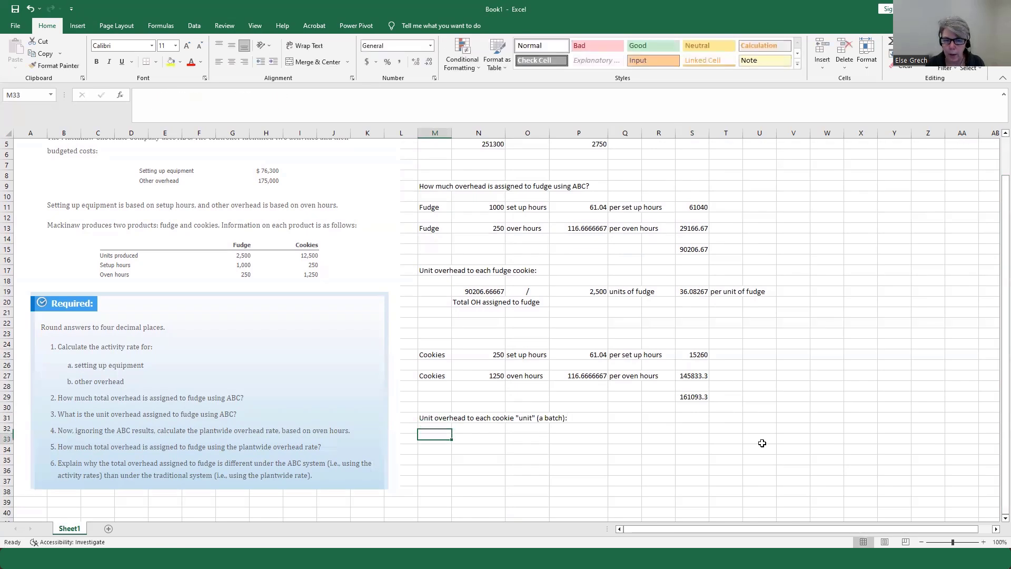
Link N33 to the total cookies overhead in S29 and enter a text division sign "/" in O33.
key("Down")
key("Right")
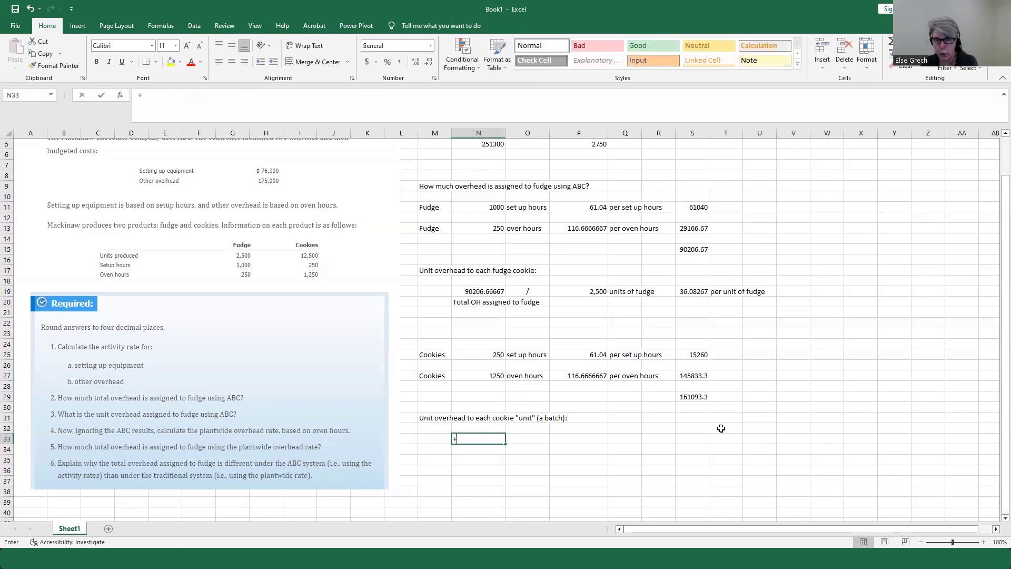
type("=")
left_click(694, 399)
key("Return")
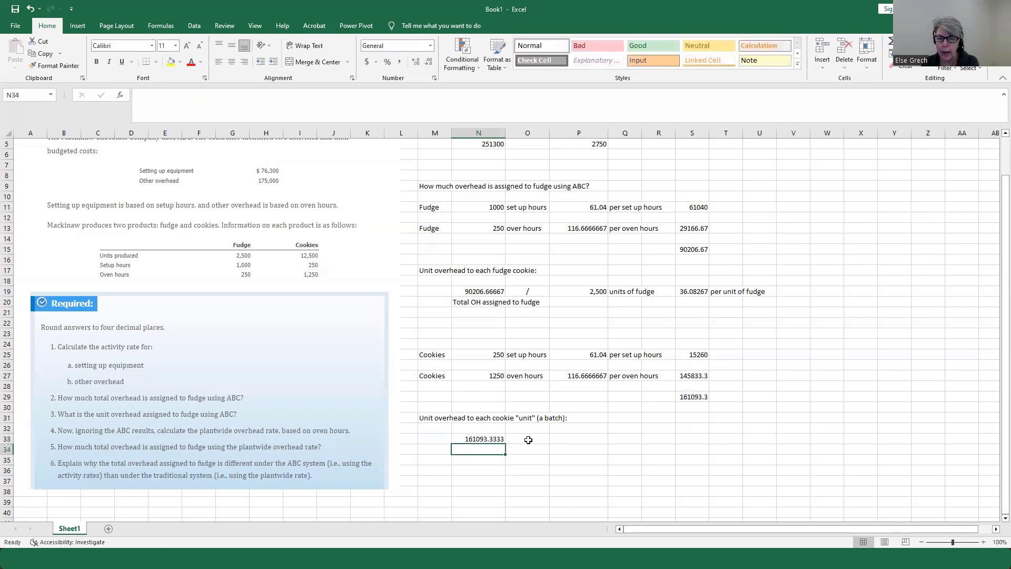
left_click(528, 442)
type("'")
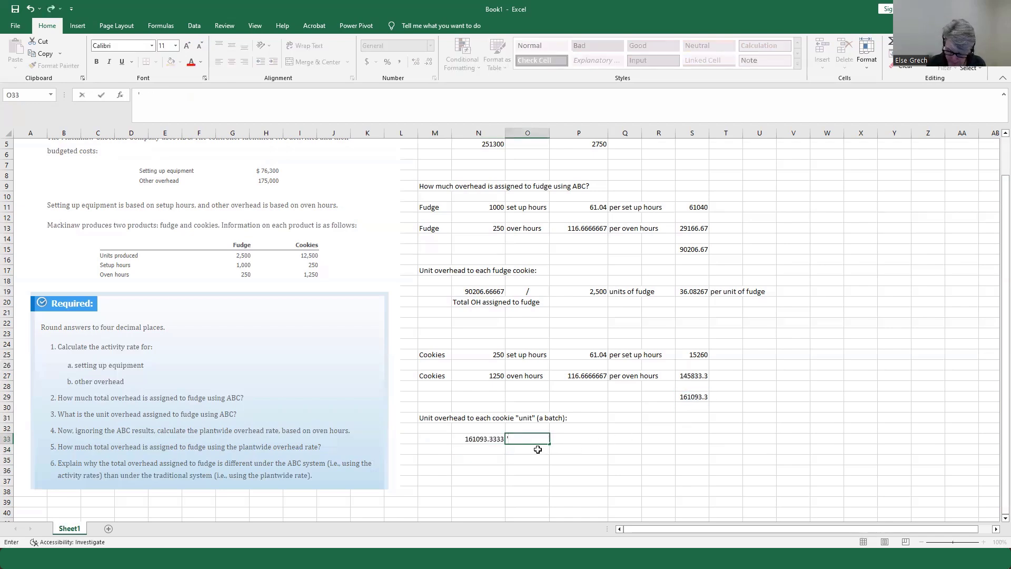
type("/")
key("ctrl+Return")
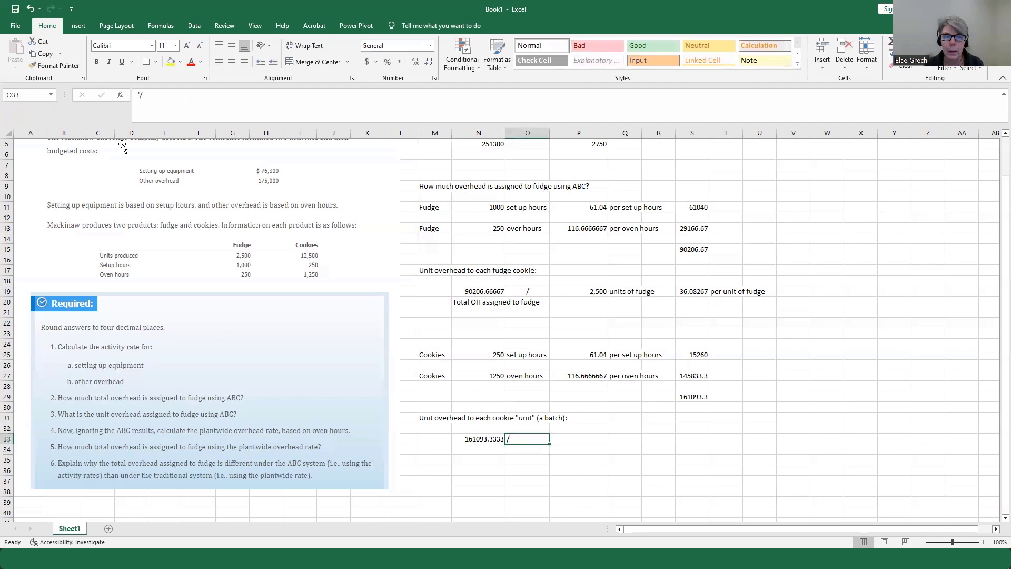
Enter 12,500 in P33 and "units of cookies" in Q33 as the divisor.
left_click(579, 438)
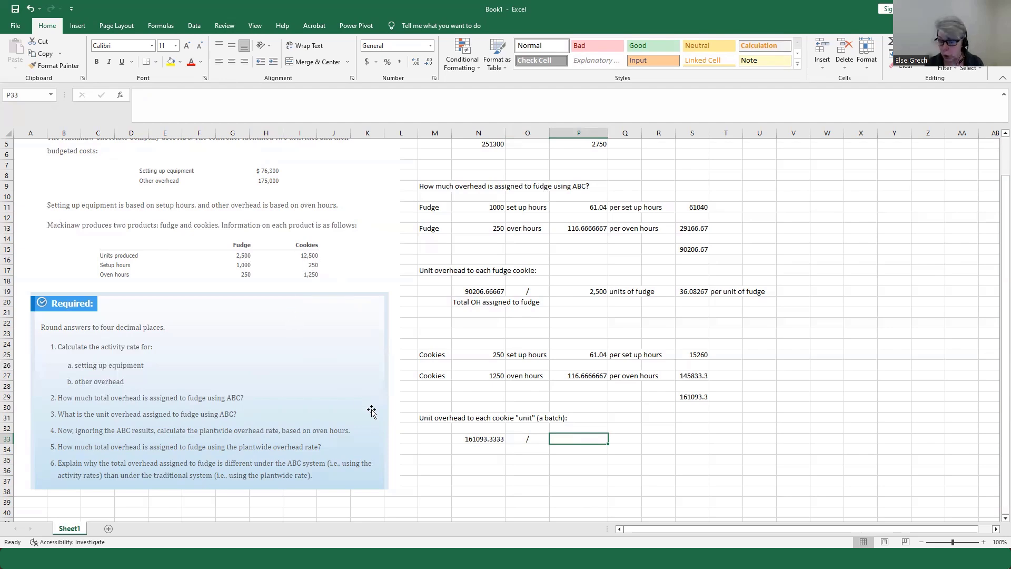
type("12,500")
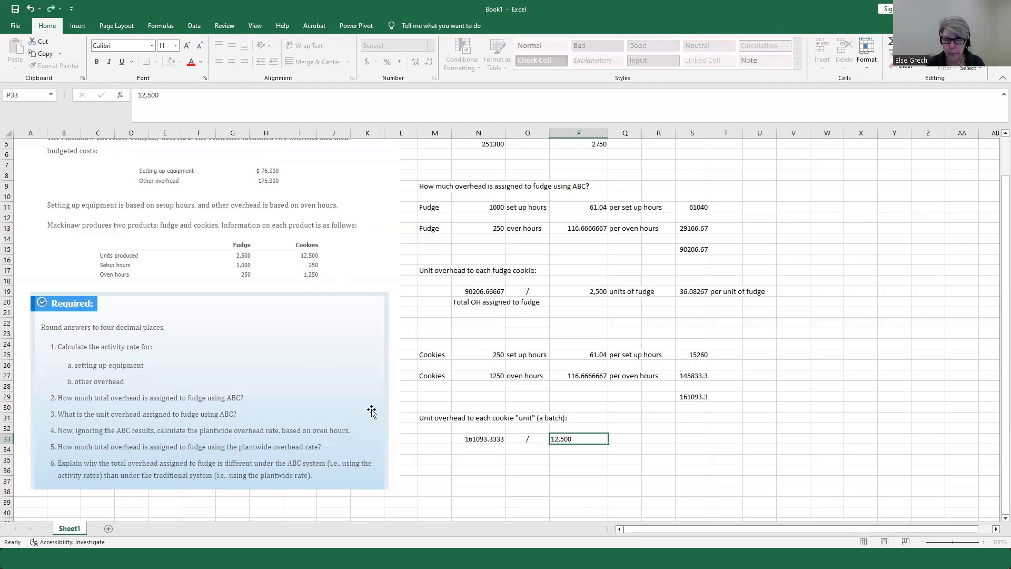
key("Tab")
type("unit")
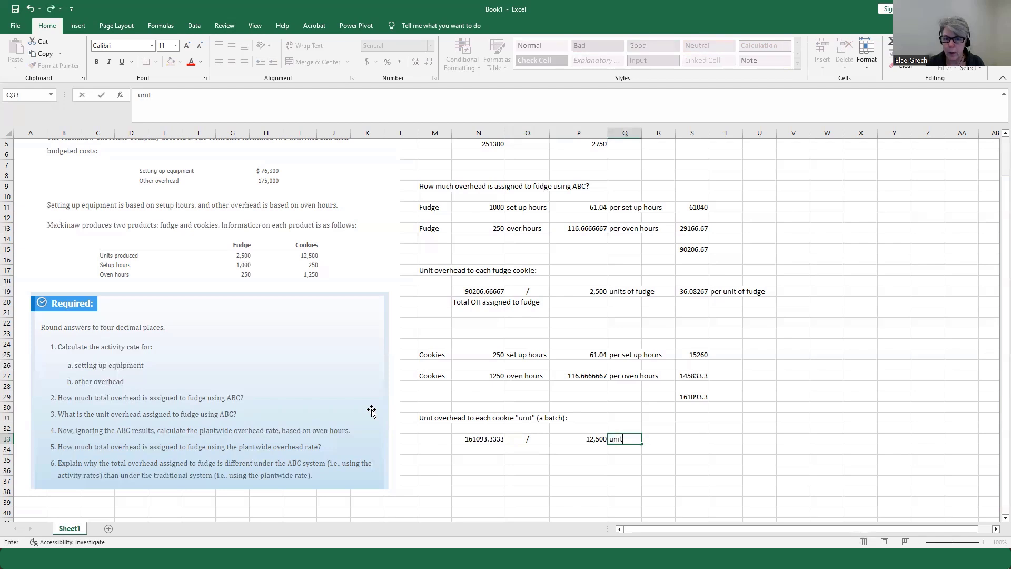
type("s of cookies")
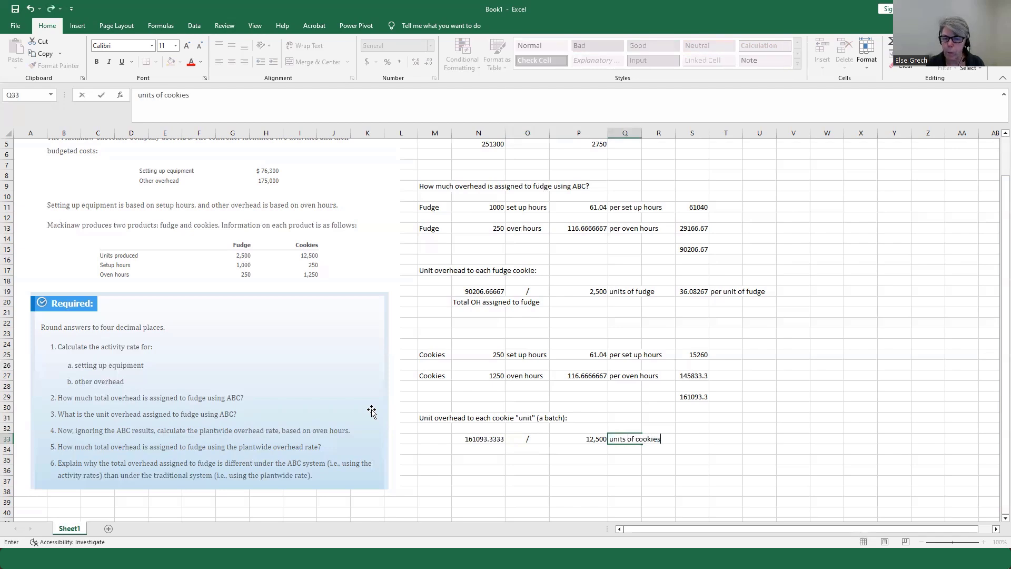
key("Tab")
Calculate the unit overhead for cookies in S33 with the formula +N33/P33.
key("Tab")
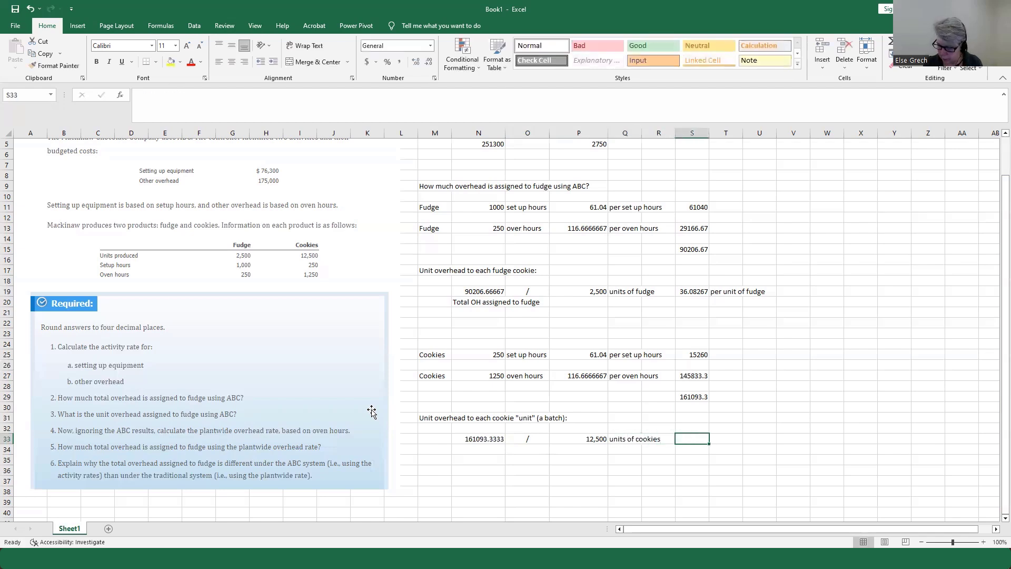
type("+")
key("Left")
key("Left")
key("Left")
key("Left")
key("Left")
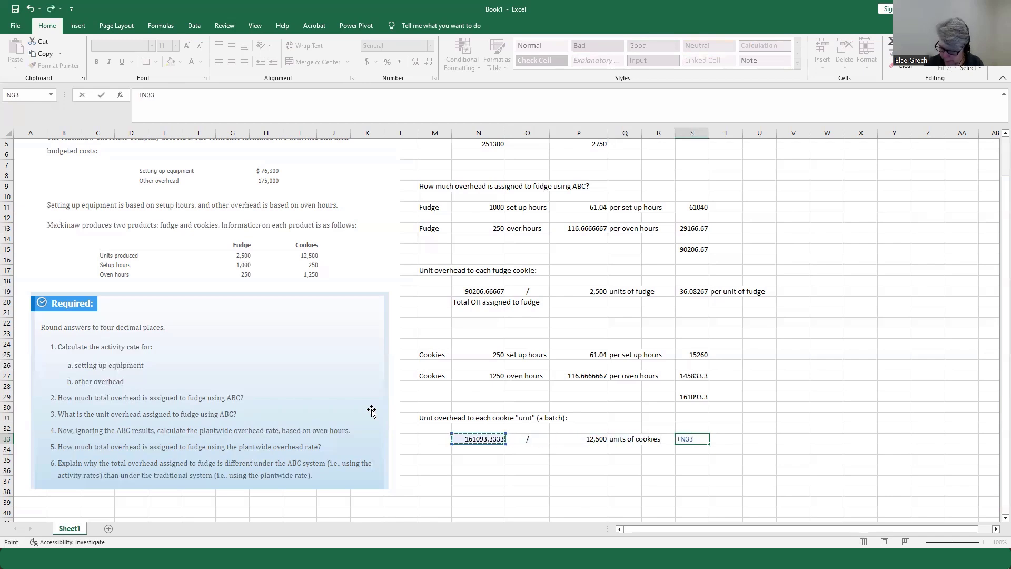
type("/")
key("Left")
key("Left")
key("Left")
key("Return")
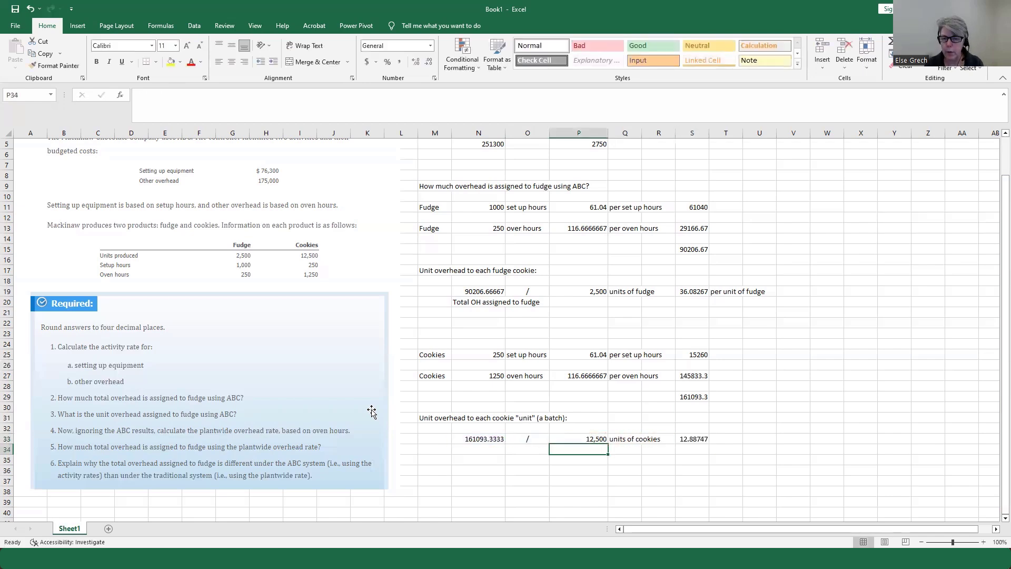
Label the cookies unit overhead result with "per unit of cookies" in T33.
key("Up")
key("Right")
key("Right")
key("Right")
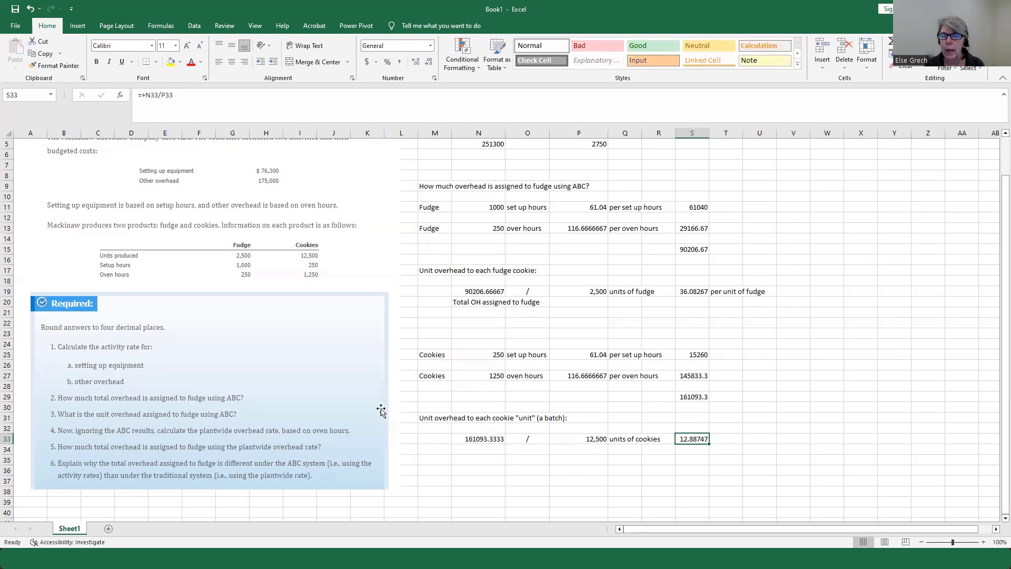
left_click(715, 438)
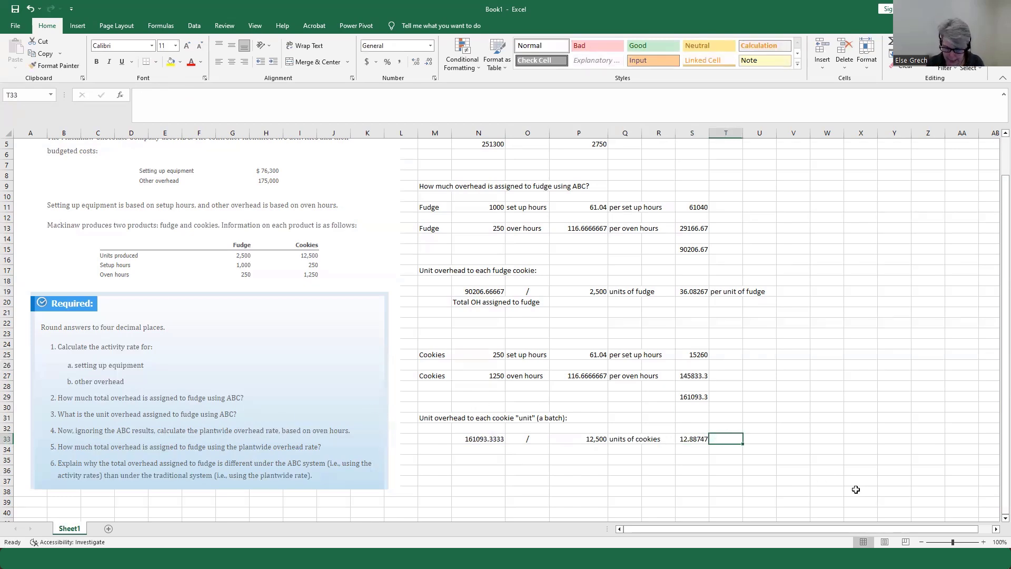
type("per unit")
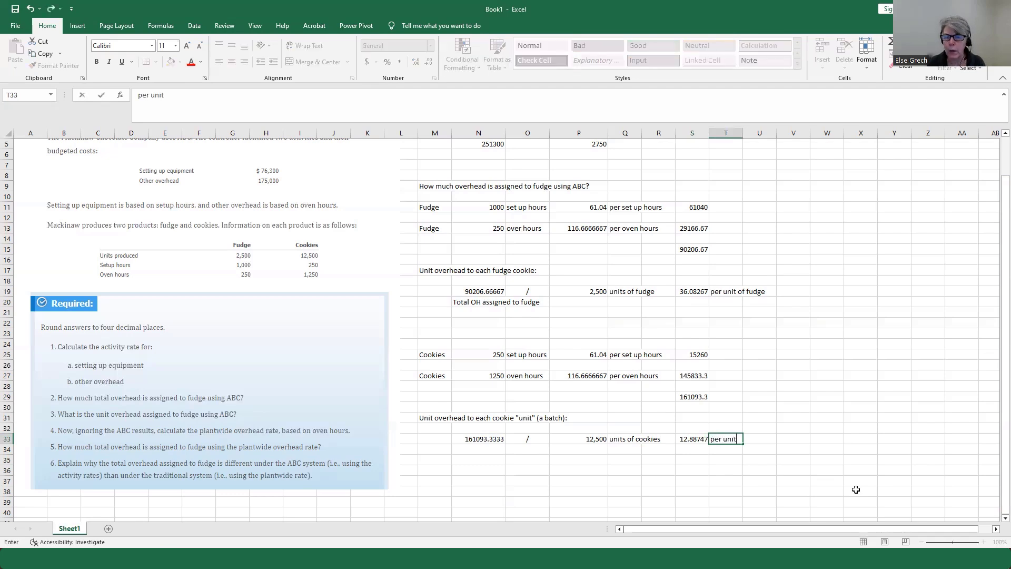
type(" of cookies")
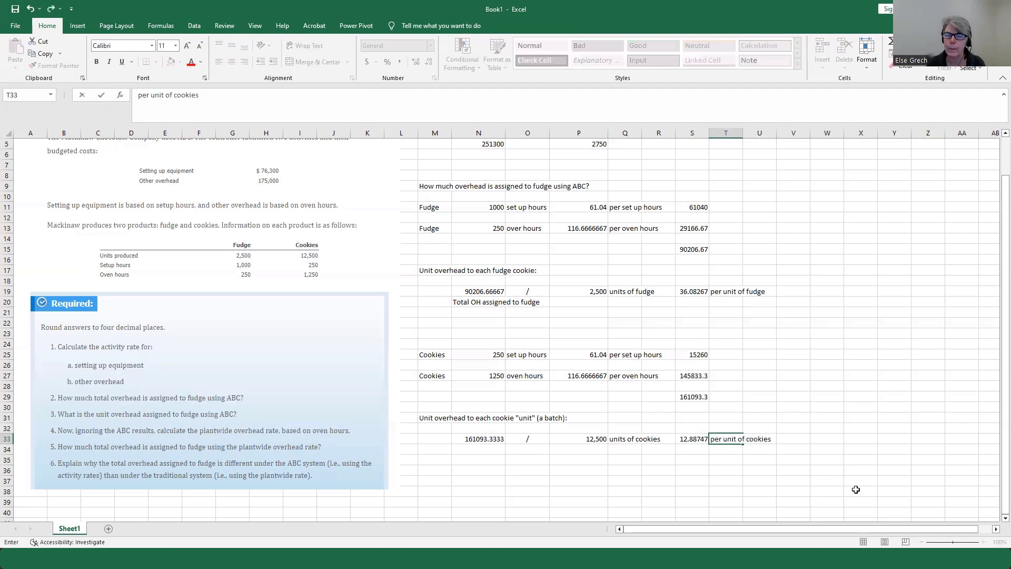
Enter the heading "Calculate the plantwide overhead rate (Ch 5):" in M37.
key("Return")
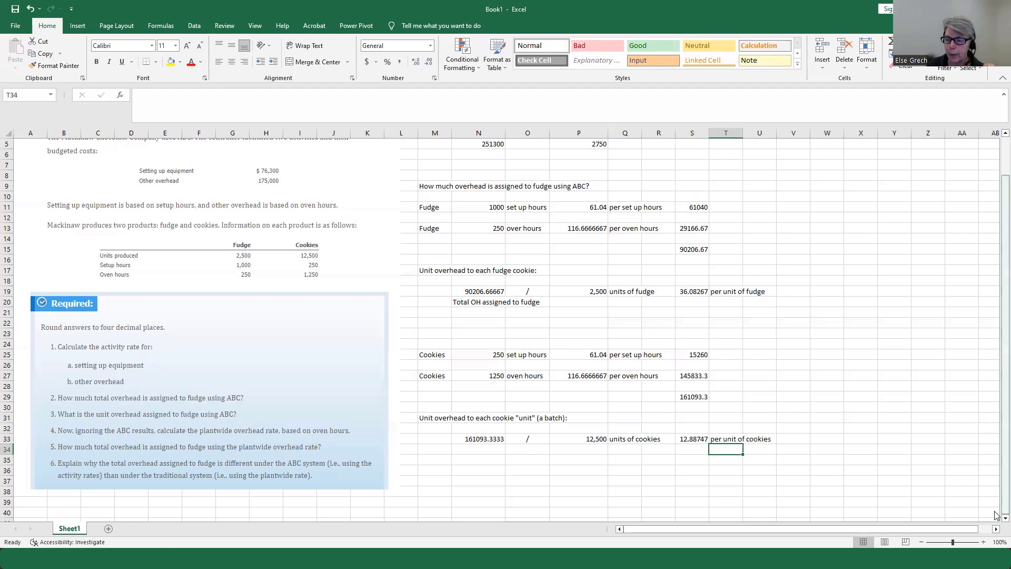
scroll(996, 521, "down", 3)
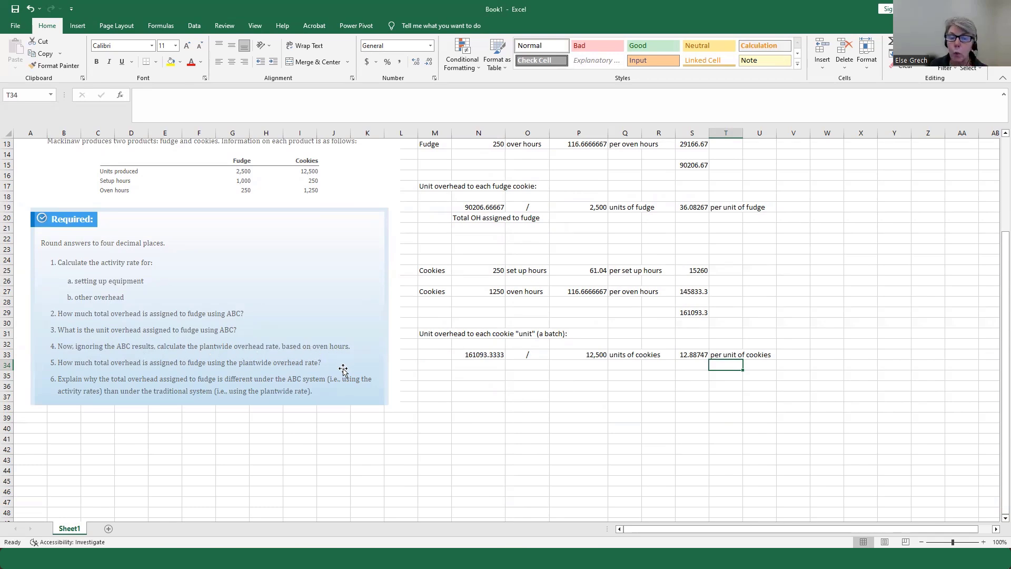
left_click(429, 398)
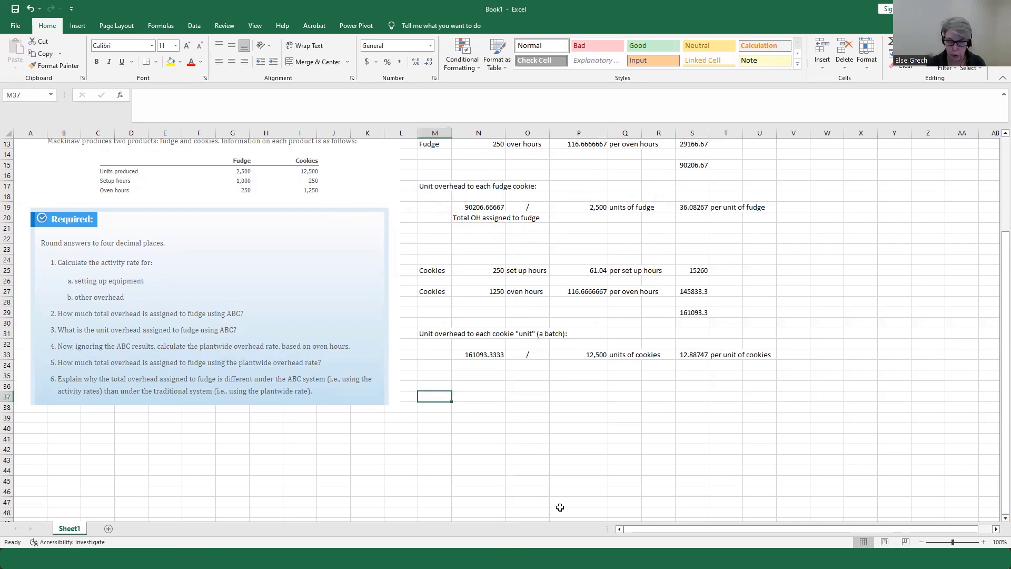
type("Calculate the pl")
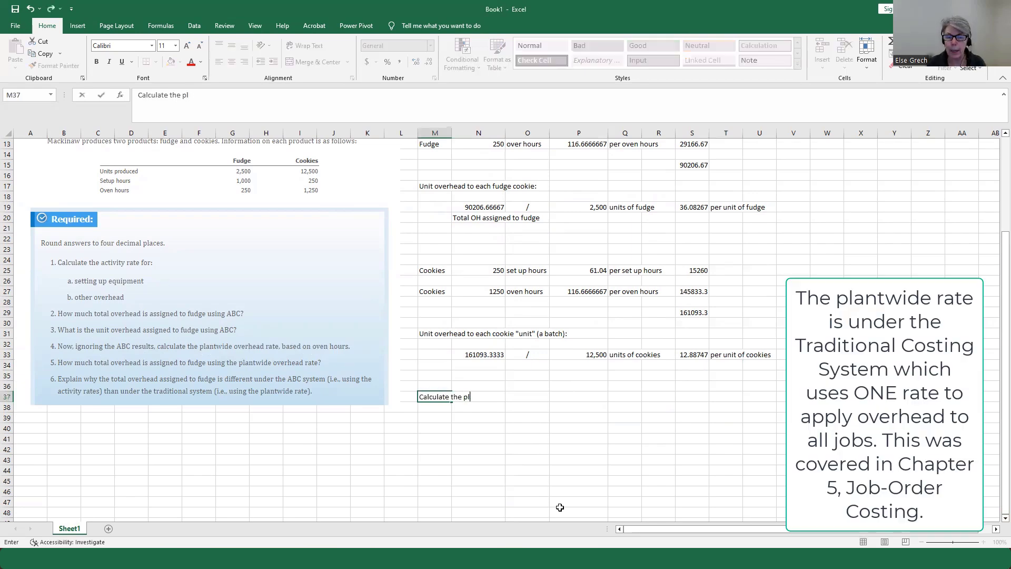
type("ant")
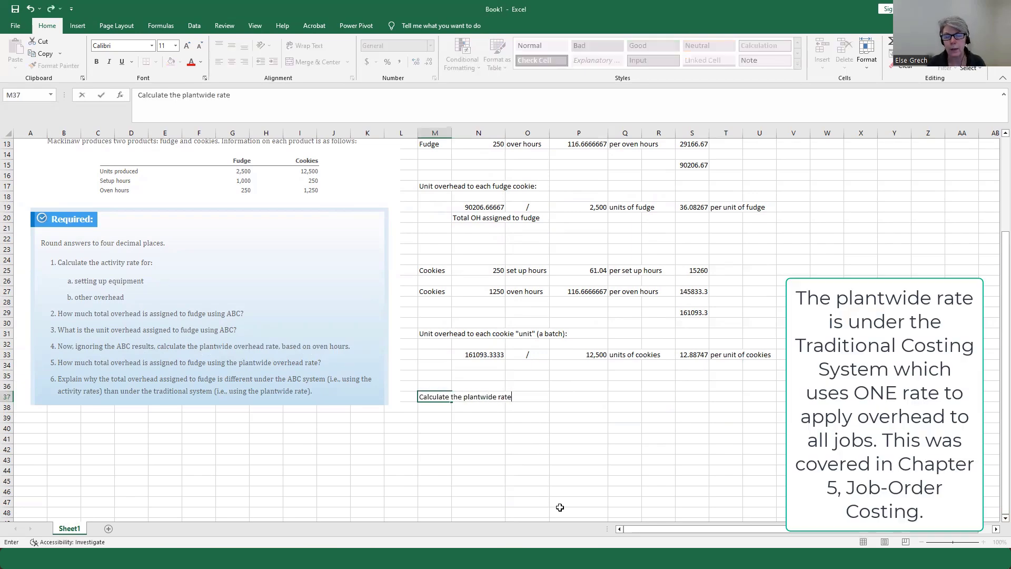
type("wide rate")
key("BackSpace")
key("BackSpace")
key("BackSpace")
key("BackSpace")
type("overhead rat")
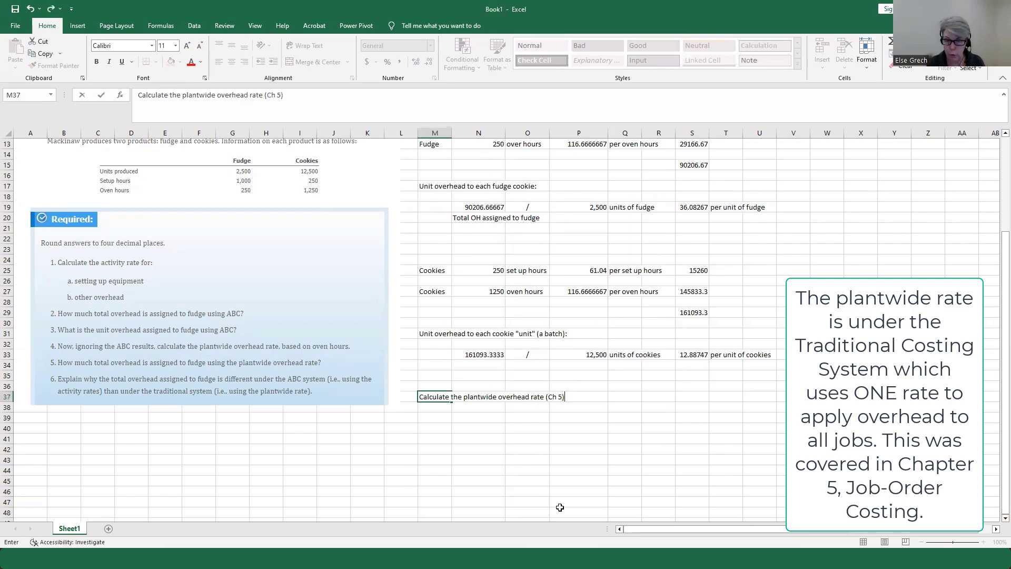
key("Return")
Label N39 "Total $ OH estimated" and N40 "Total cost driver estimated" below the plantwide rate heading.
key("Down")
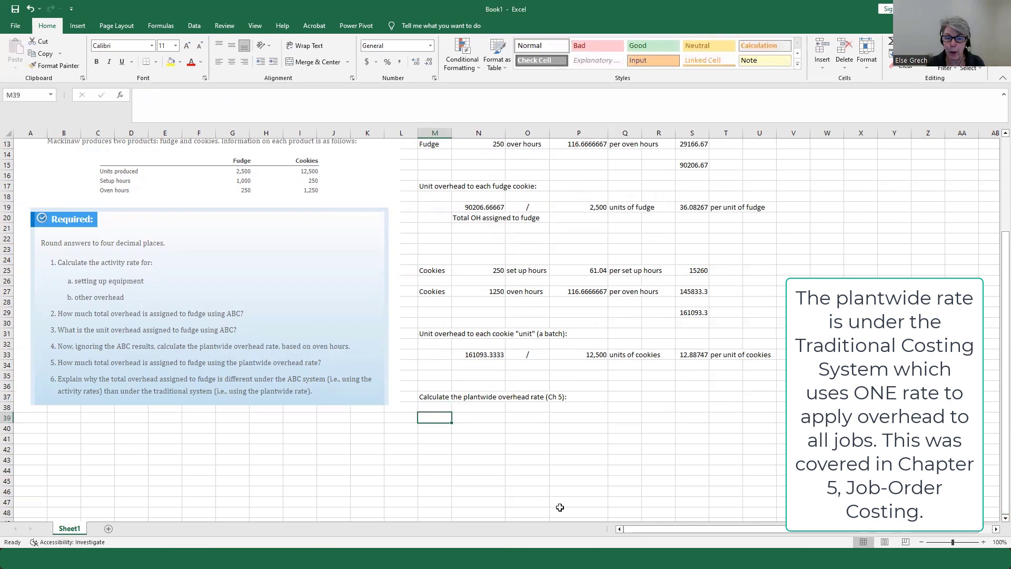
key("Right")
type("Total")
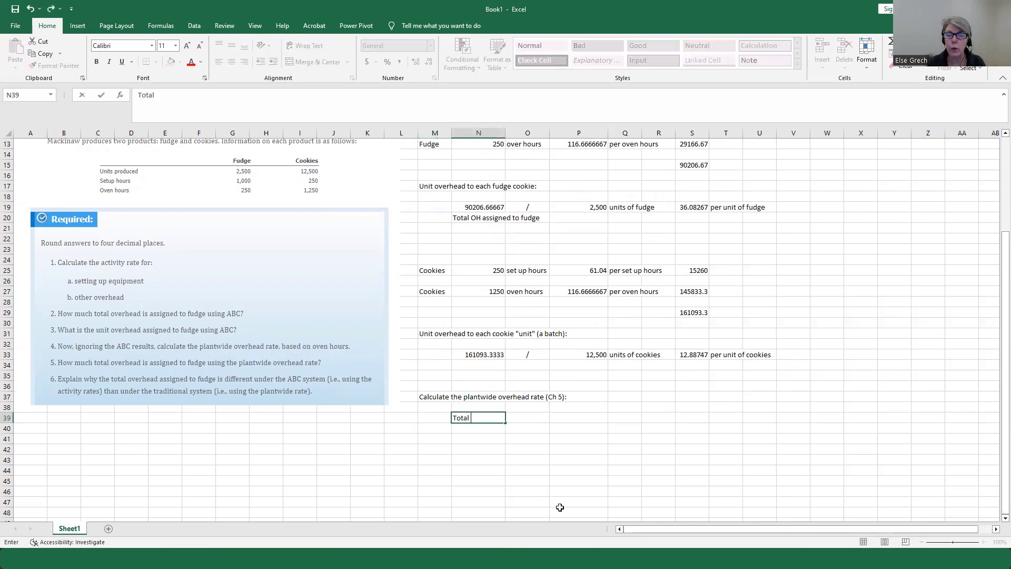
type(" $ OH estimated")
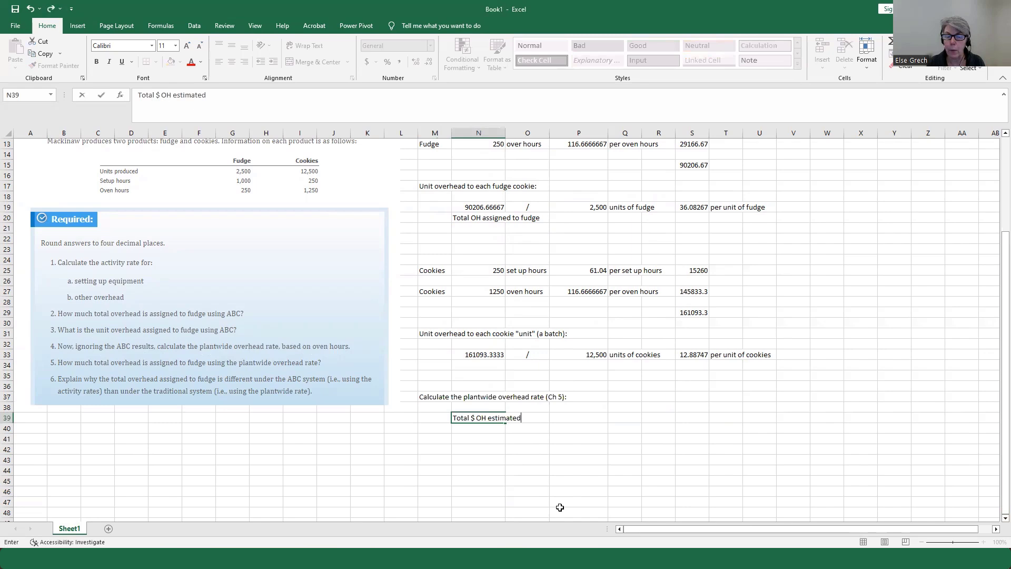
key("Return")
type("Total cost driver")
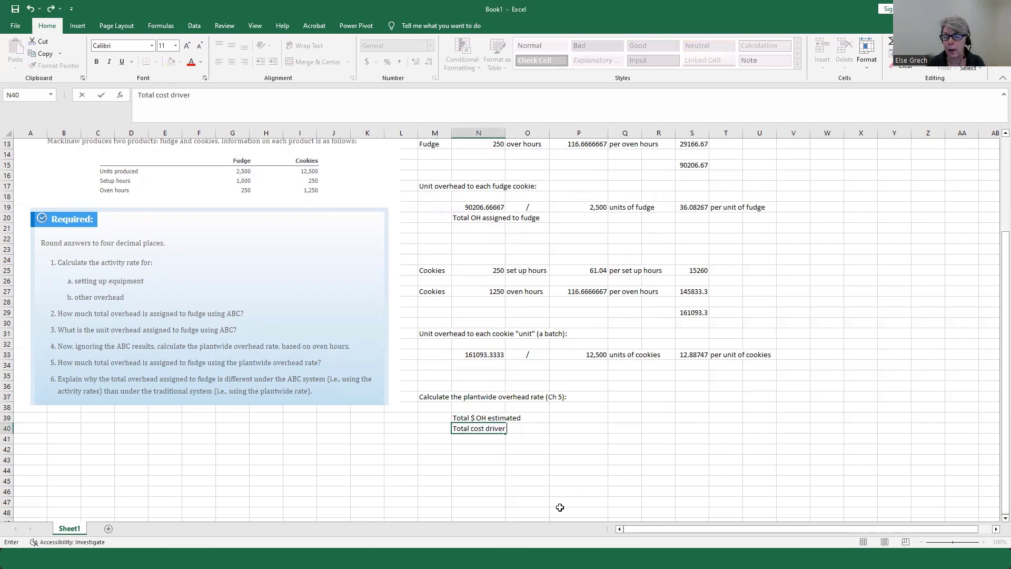
type(" estimated")
key("Tab")
Calculate the total estimated overhead in P39 with the formula +76300+175000.
key("Tab")
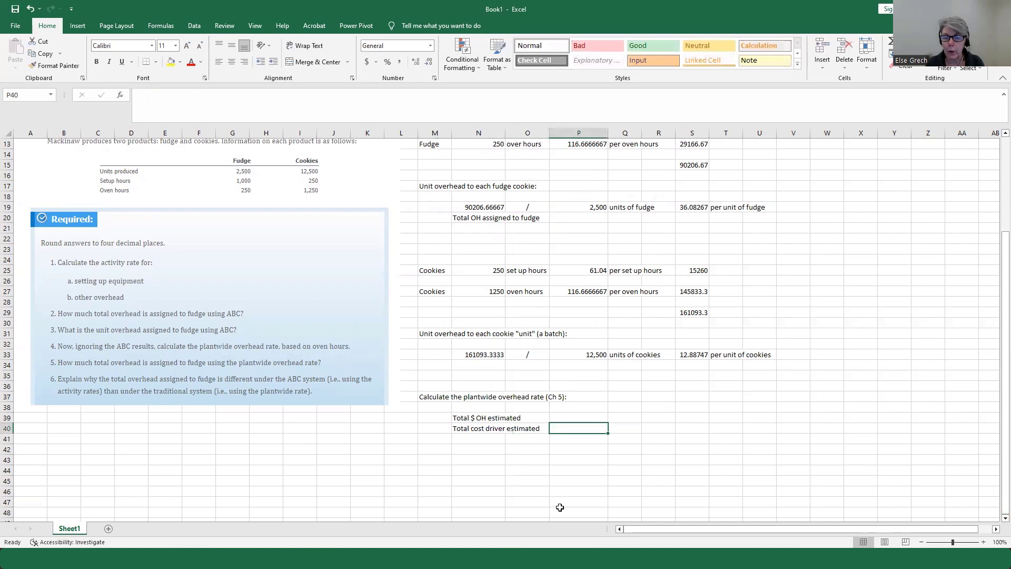
key("Up")
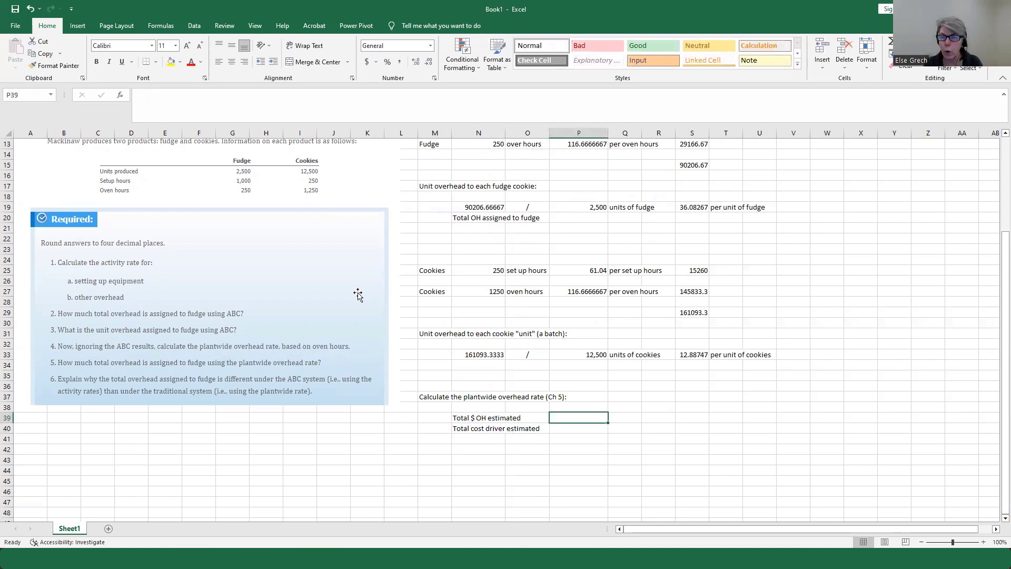
left_click_drag(1003, 271, 997, 229)
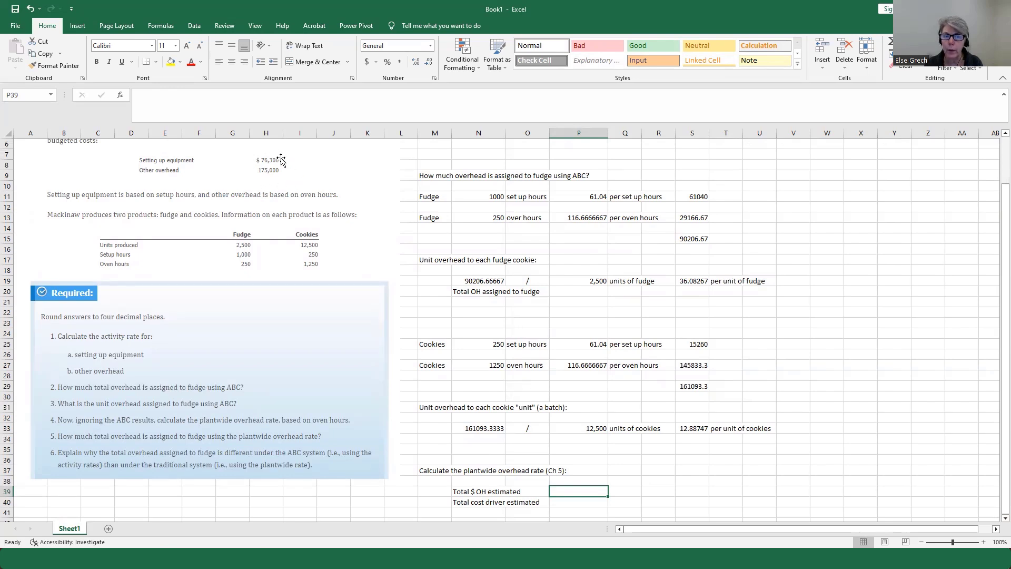
type("+")
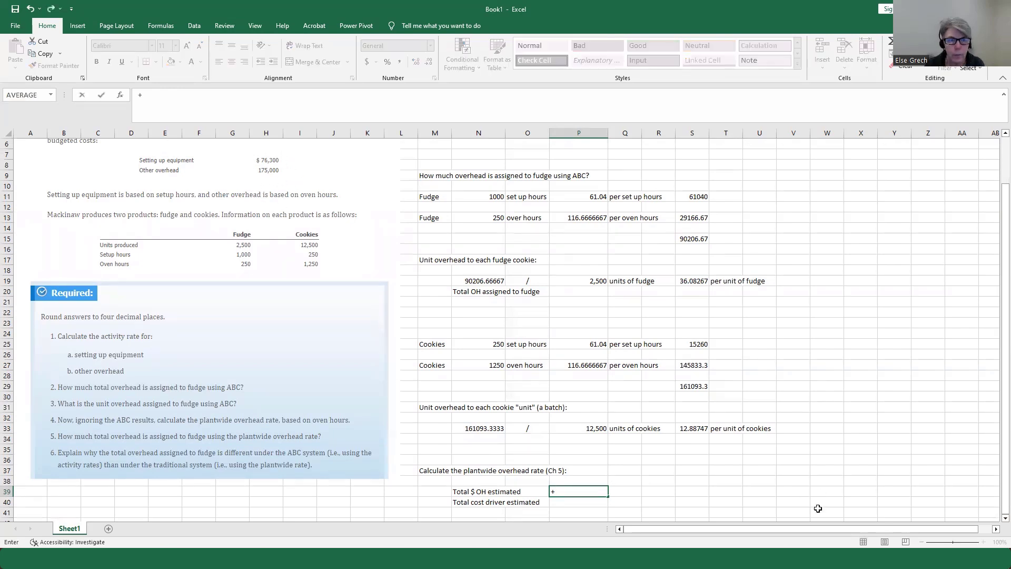
type("76300+17")
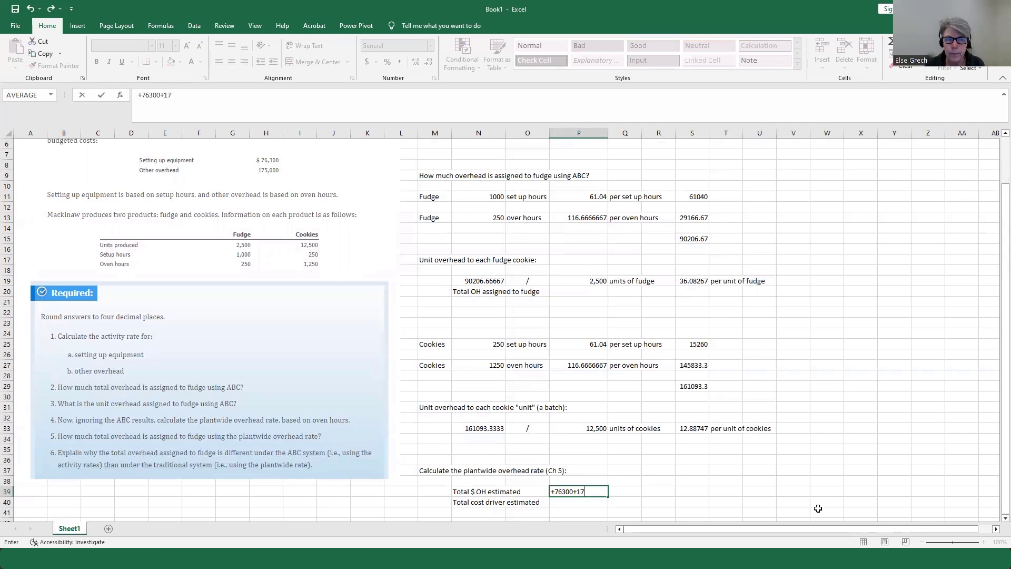
type("5000")
key("Return")
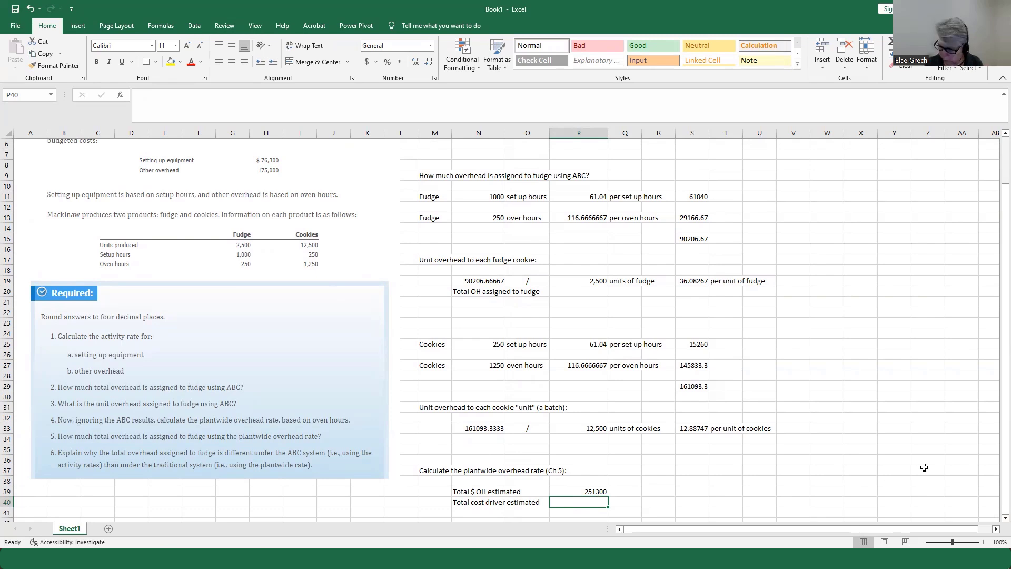
Calculate the total estimated oven hours in P40 with the formula +250+1250.
type("+250")
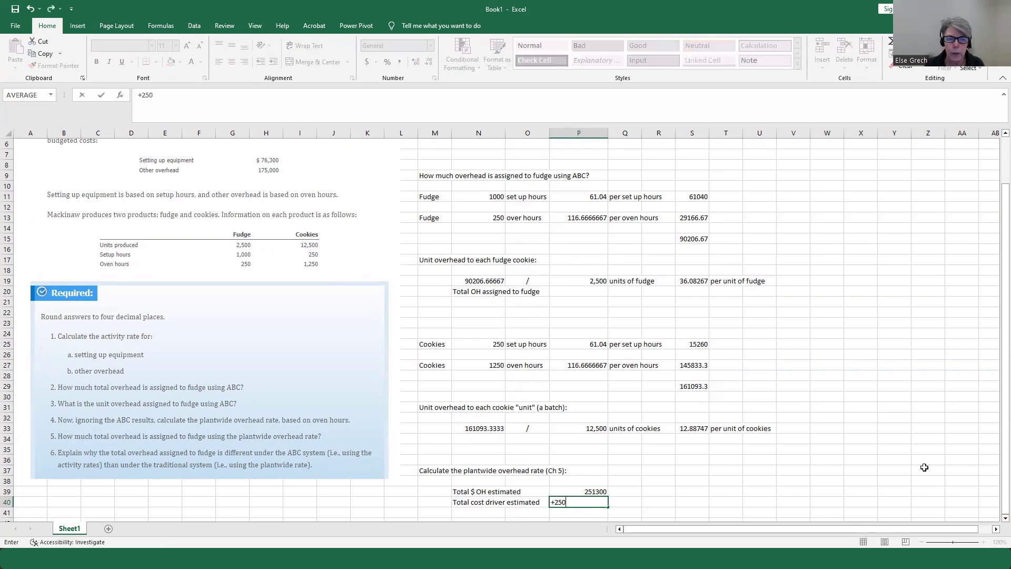
type("+1250")
key("Return")
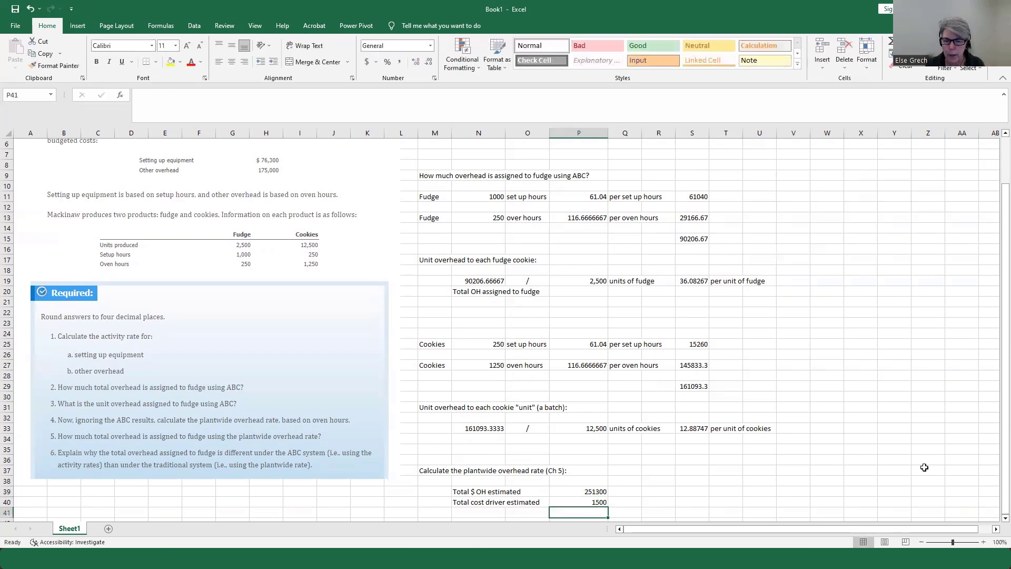
Calculate the plantwide overhead rate in R39 with the formula +P39/P40.
key("Up")
key("Up")
key("Right")
key("Right")
type("+")
key("Left")
key("Left")
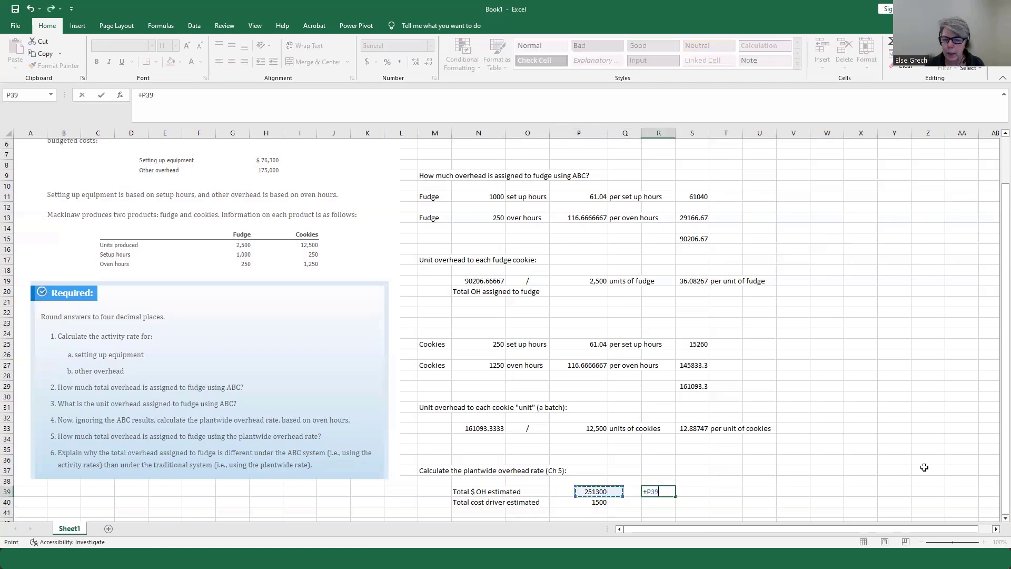
type("/")
key("Left")
key("Left")
key("Down")
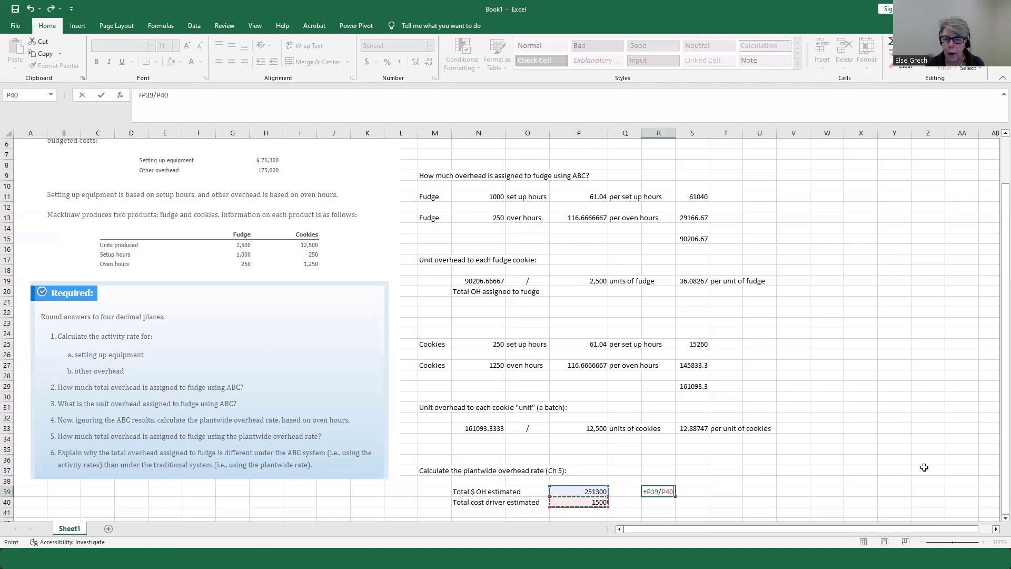
key("Return")
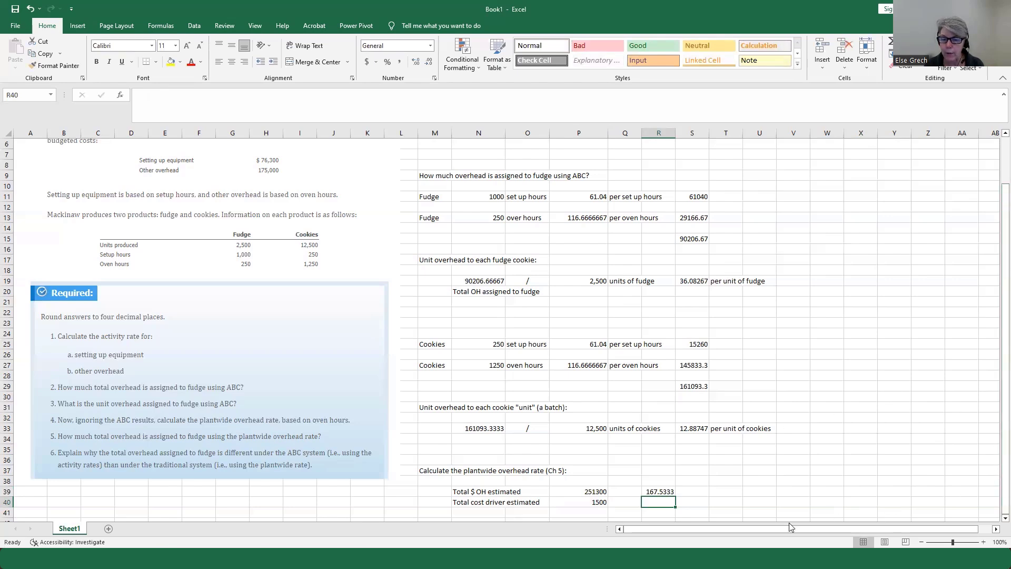
Label the plantwide overhead rate with "per oven hour" in S39.
left_click(704, 494)
type("per")
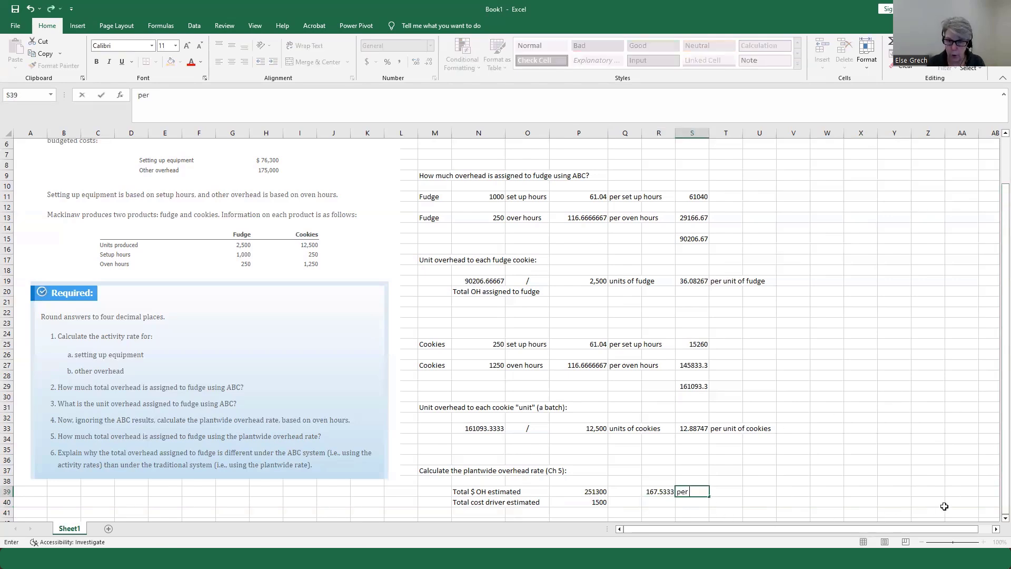
type(" oven hour")
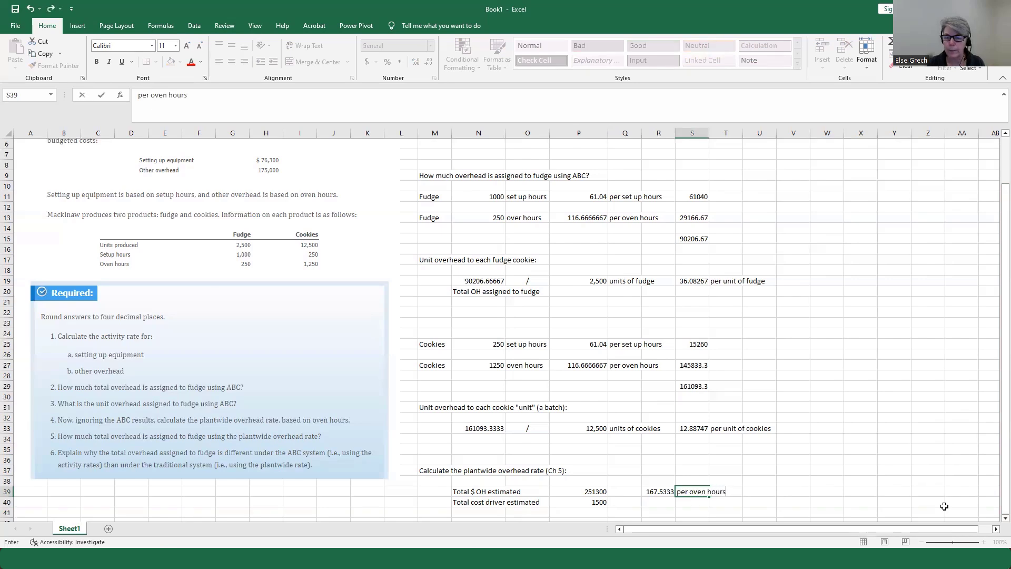
key("Return")
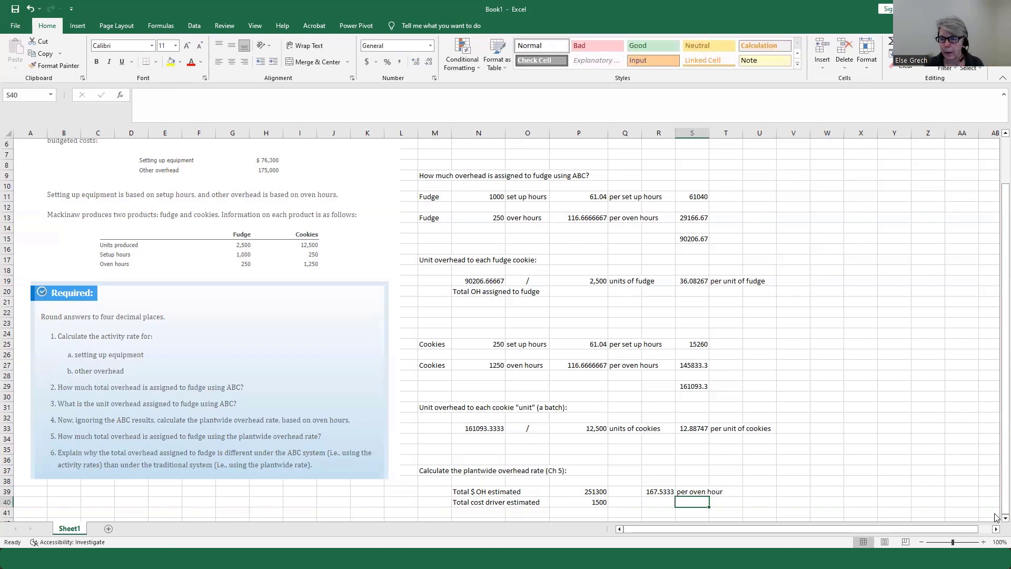
Enter the heading "How much overhead assigned to fudge using plantwide overhead rate:" in M43.
scroll(996, 519, "down", 1)
scroll(996, 519, "down", 3)
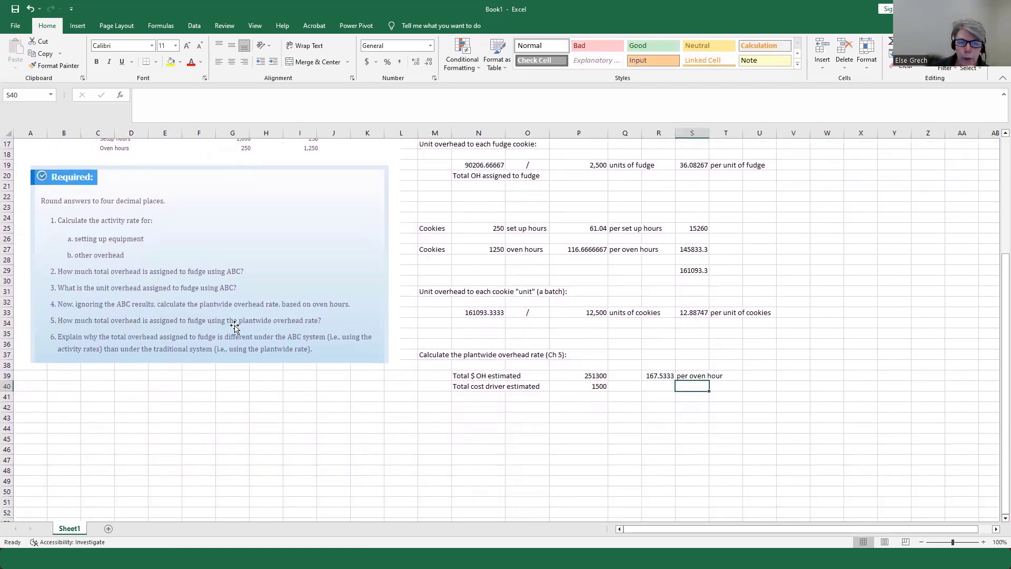
left_click(443, 419)
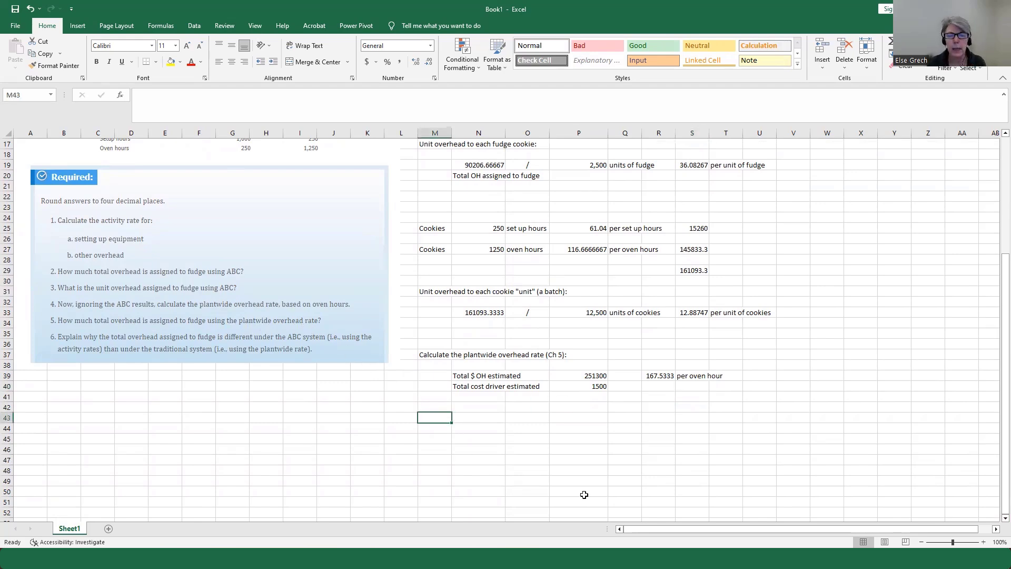
type("How much overhea")
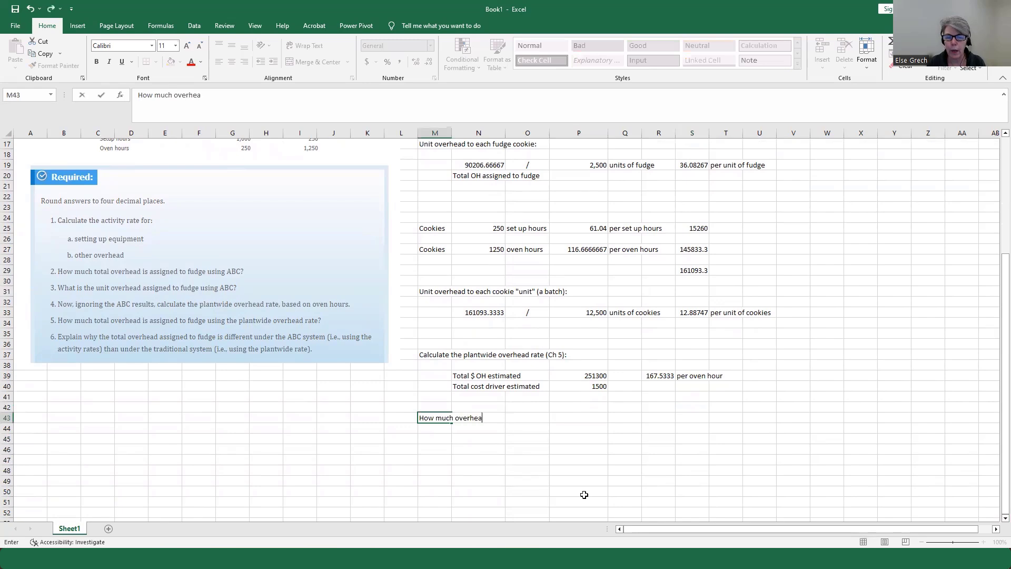
type("d assigned")
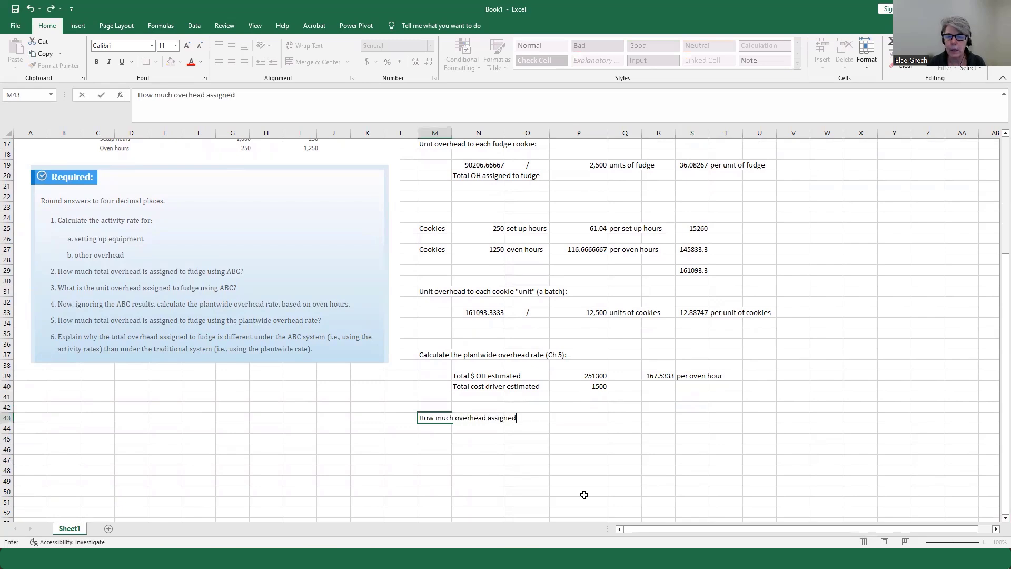
type(" to fudge")
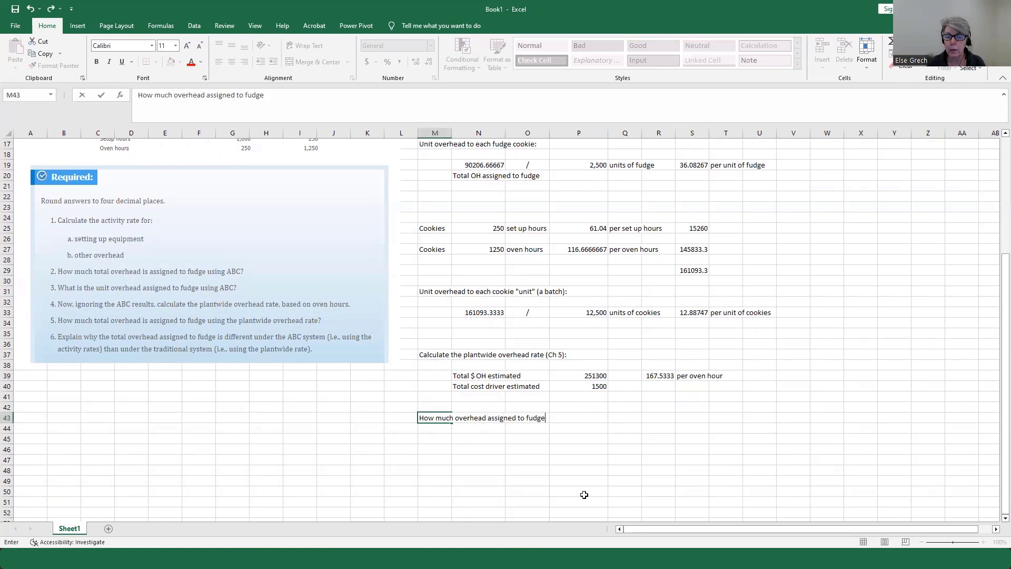
type(" using pla")
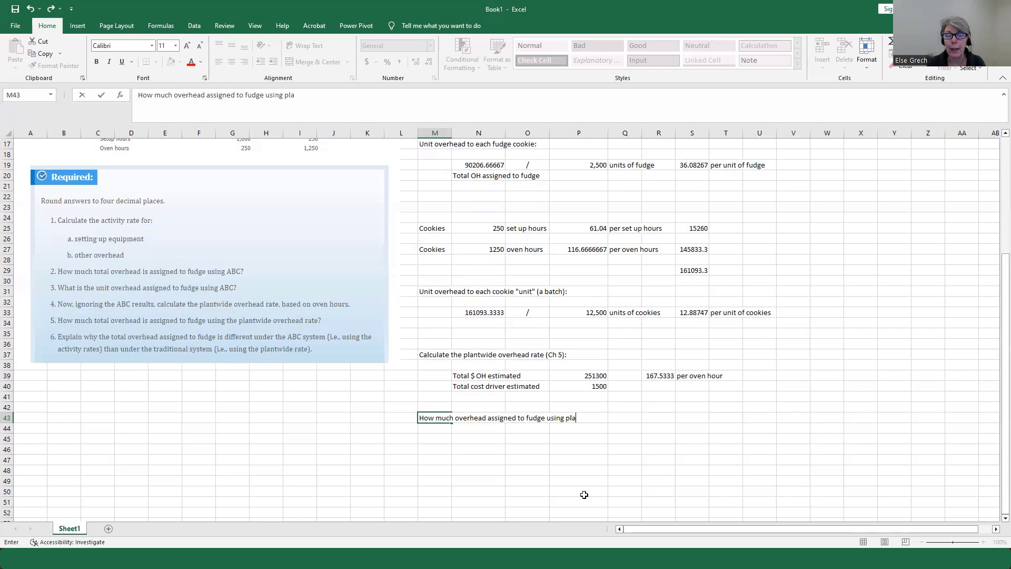
type("ntwide overhead r")
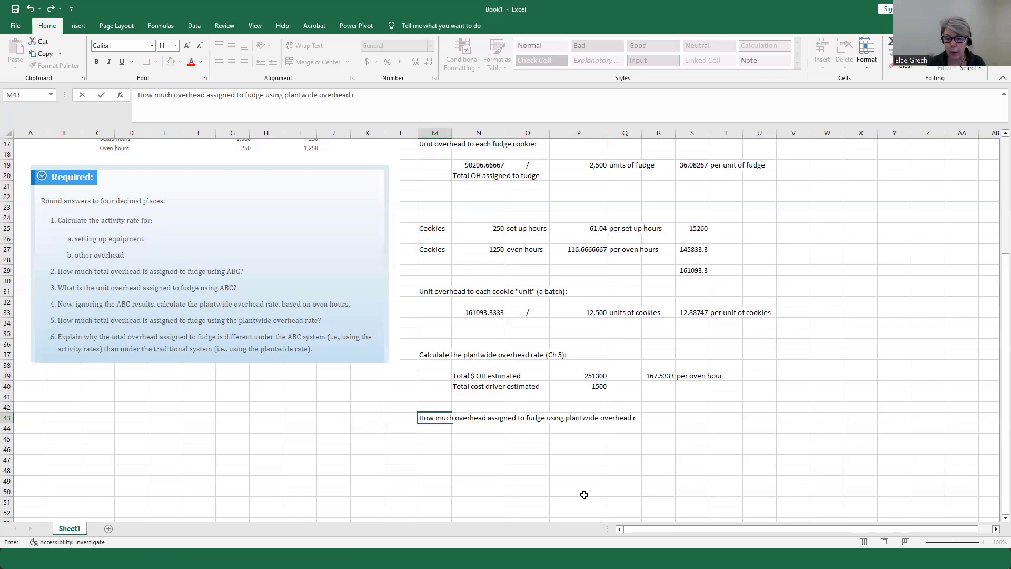
type("ate:")
key("Return")
Enter fudge's 250 in N45 and the label "oven hours" in O45.
key("Down")
key("Right")
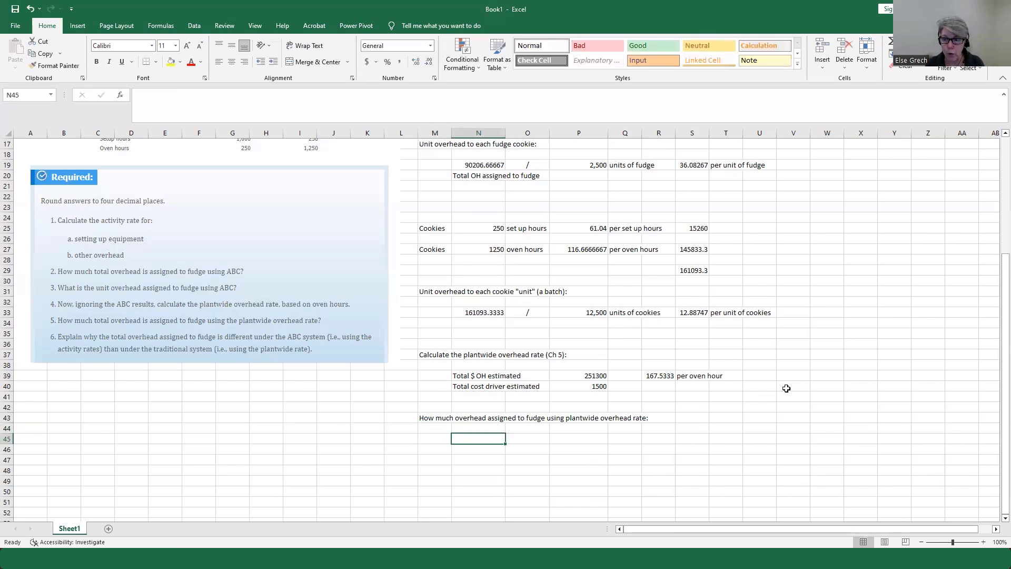
left_click_drag(995, 323, 995, 296)
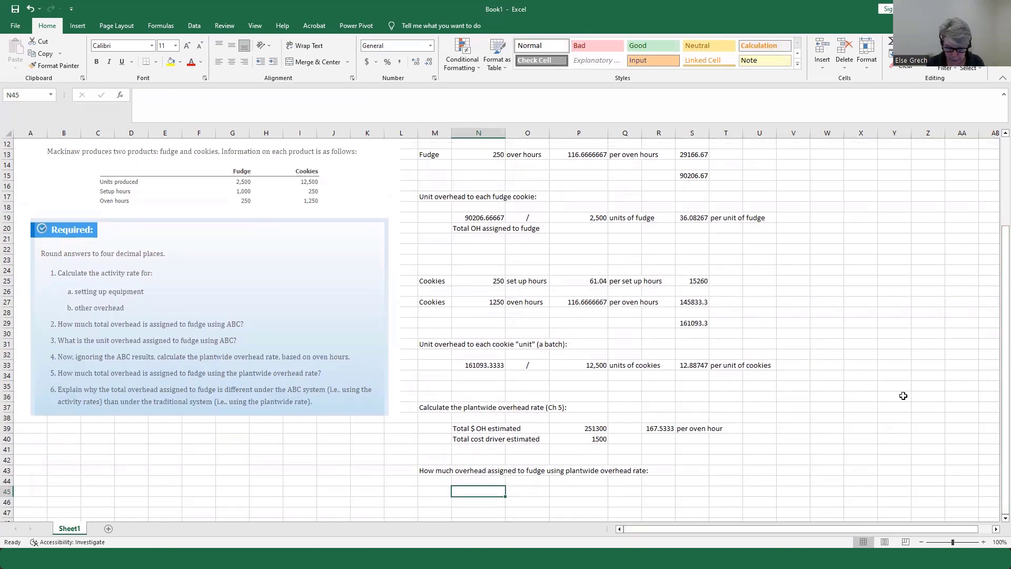
type("250")
key("Tab")
type("o")
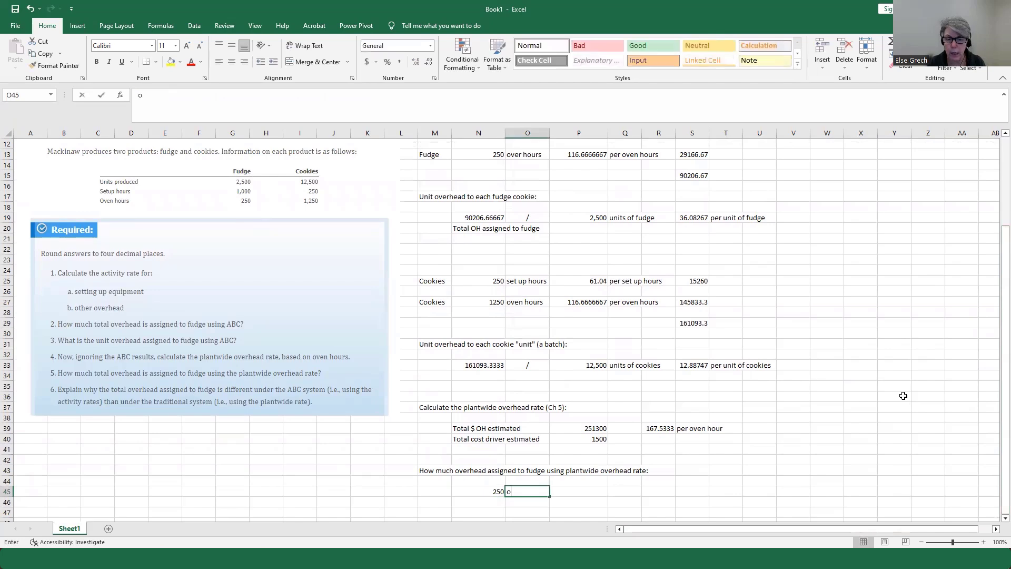
type("ven hours")
key("Tab")
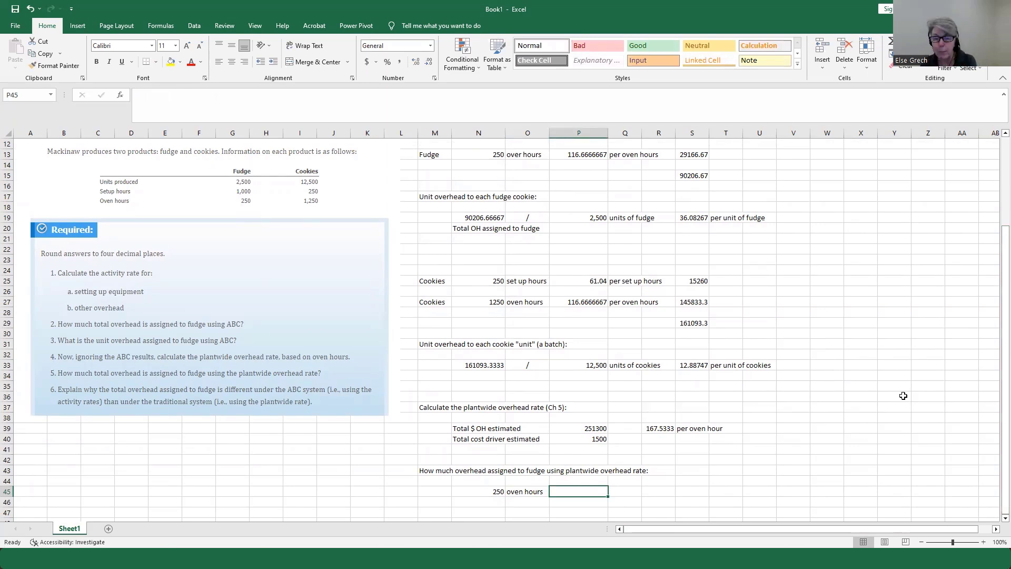
Bring the plantwide rate from R39 into P45 and its "per oven hour" label from S39 into Q45.
type("+")
left_click(660, 430)
key("Return")
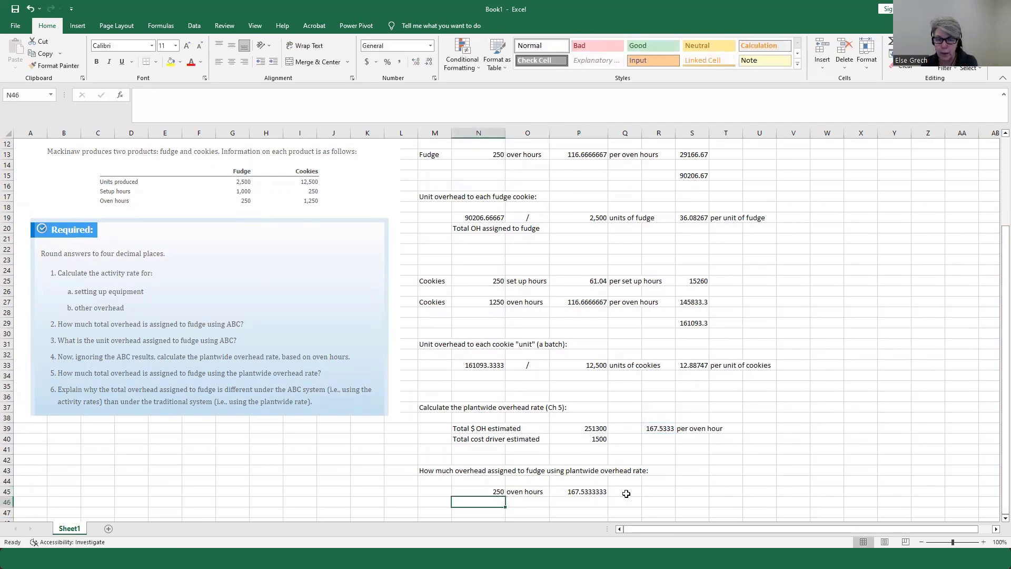
left_click(625, 492)
type("+S39")
key("Return")
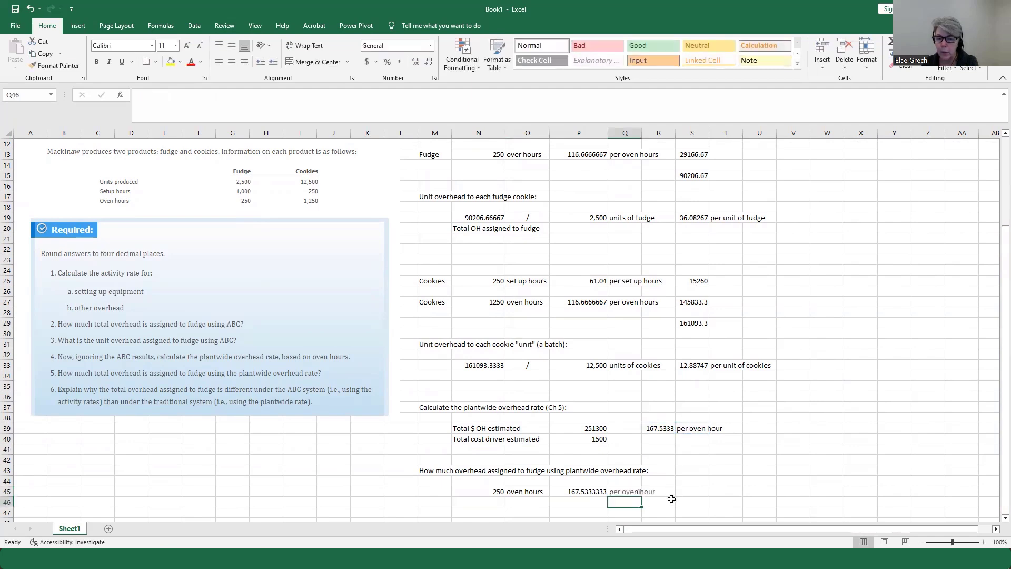
left_click(585, 491)
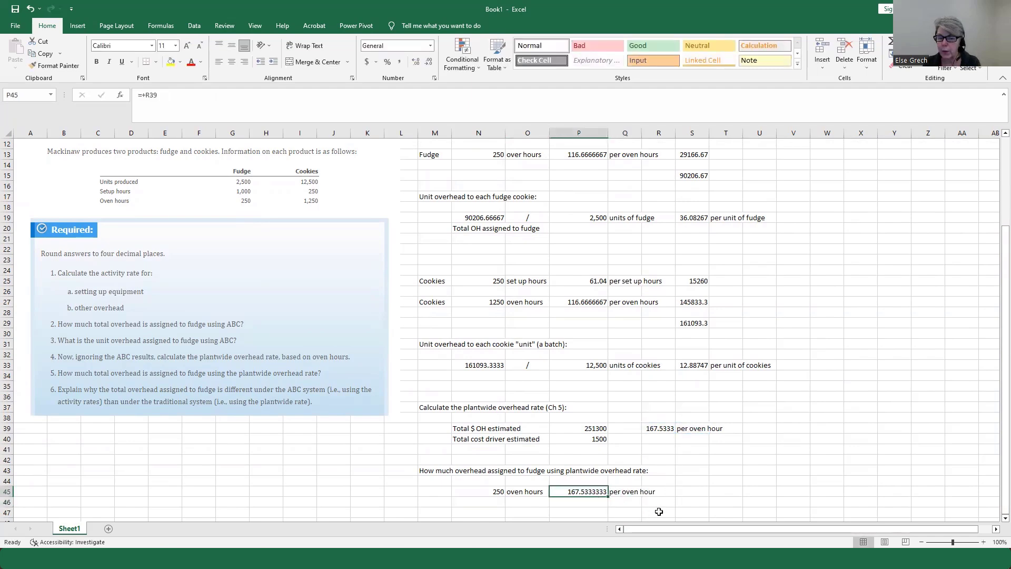
Calculate fudge's plantwide overhead in S45 with the formula +N45*P45 and format it in comma style.
left_click(701, 492)
type("+")
key("Left")
key("Left")
key("Left")
key("Left")
key("Left")
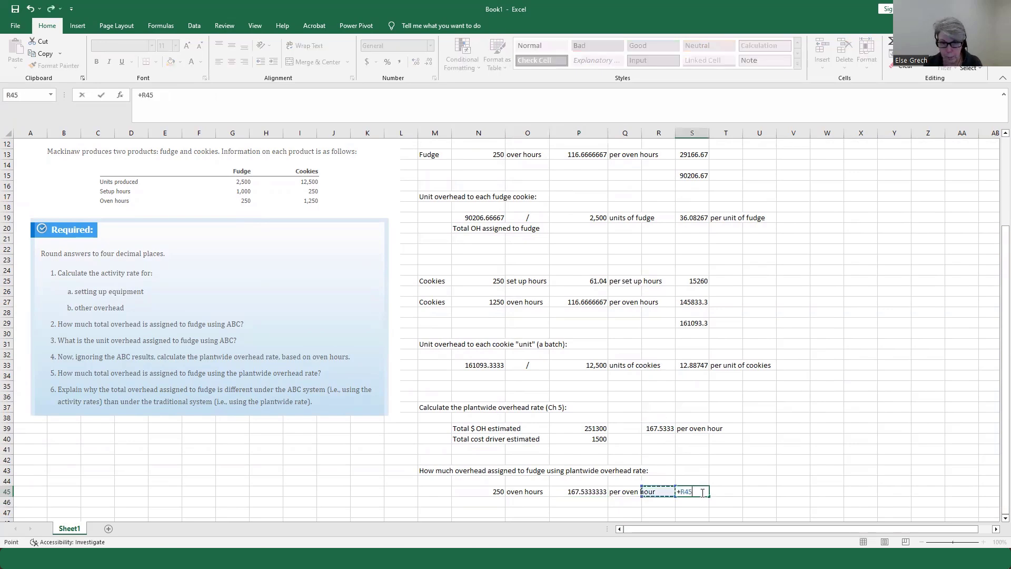
type("*")
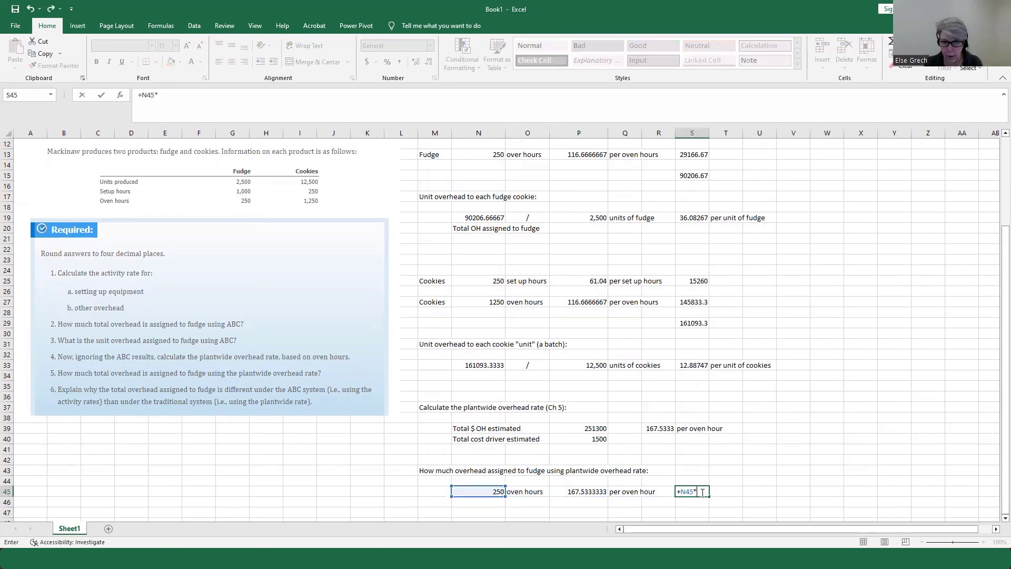
key("Left")
key("Left")
key("Left")
key("Return")
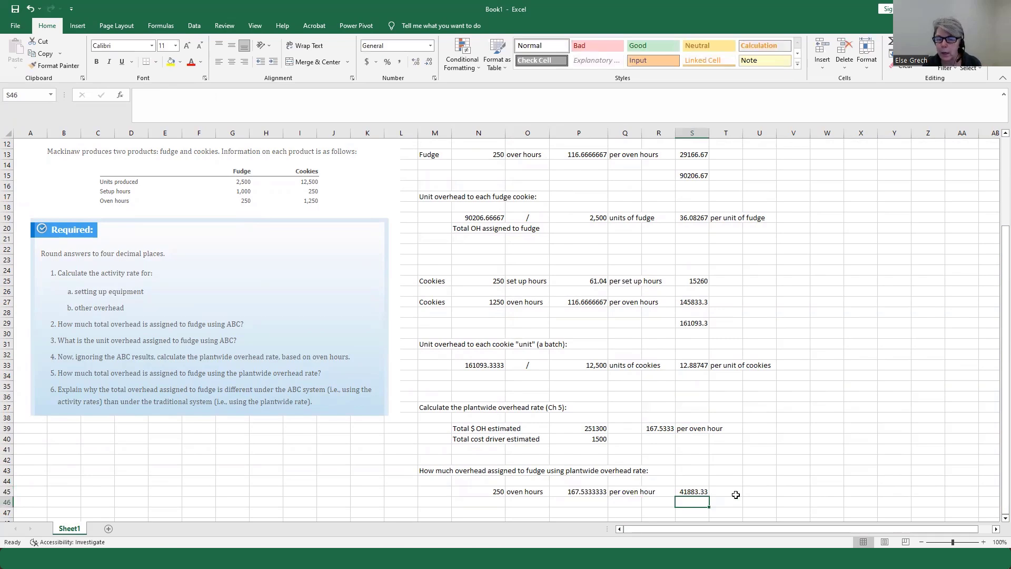
left_click(697, 494)
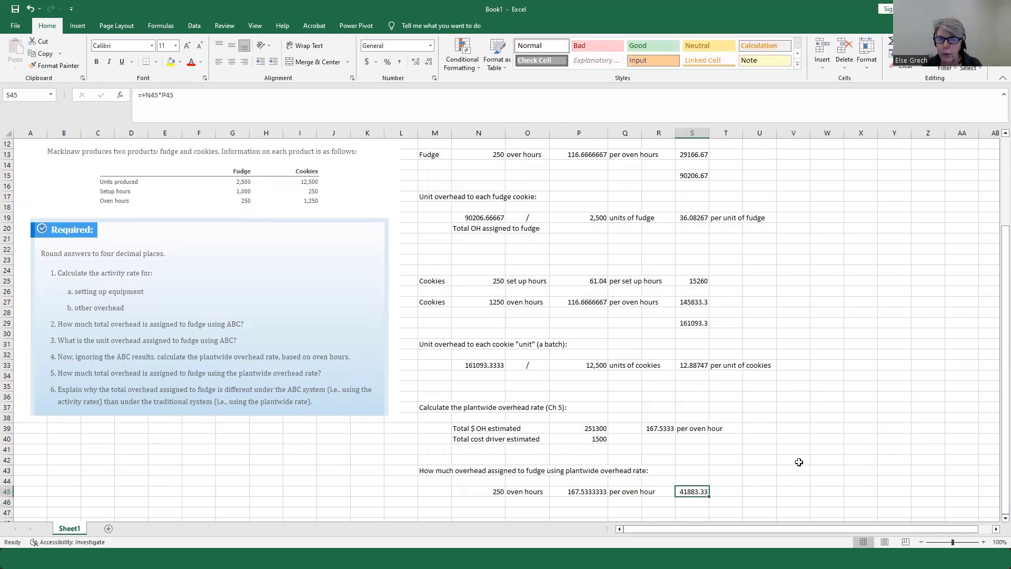
left_click(400, 63)
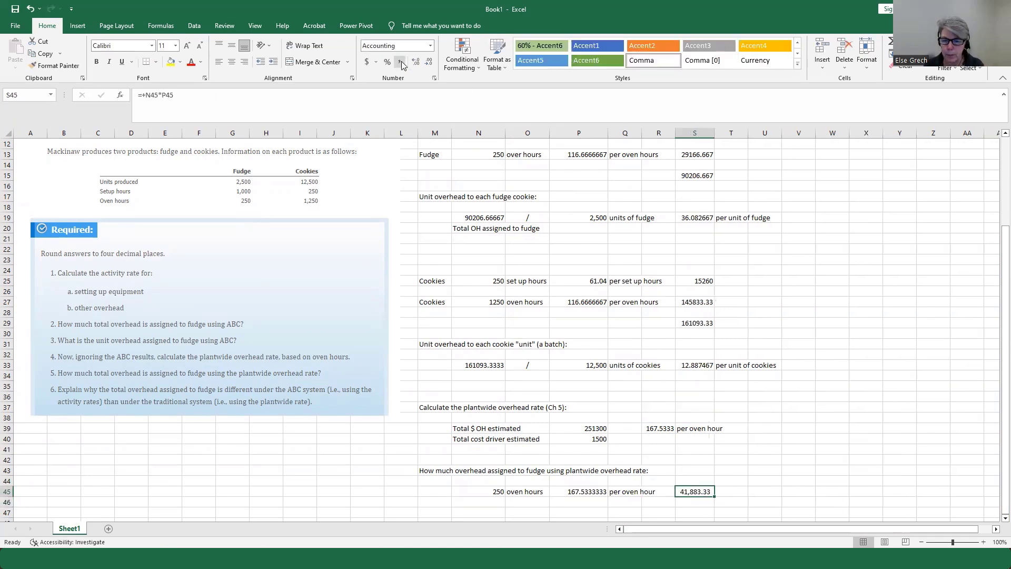
Label the result "assigned to all units of fudge" in T45 and highlight S45:V45 in yellow.
left_click(723, 493)
type("As")
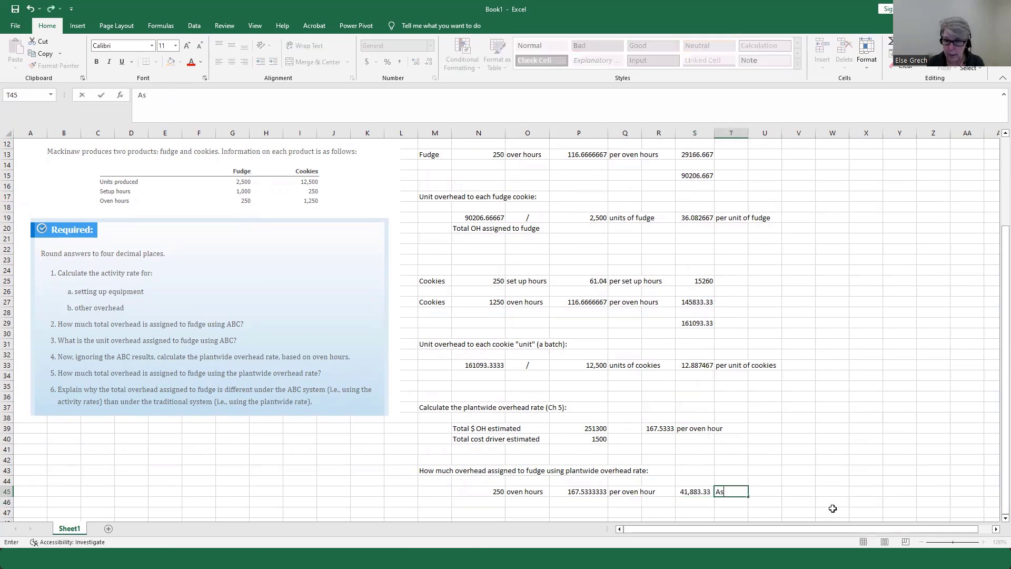
key("BackSpace")
key("BackSpace")
key("BackSpace")
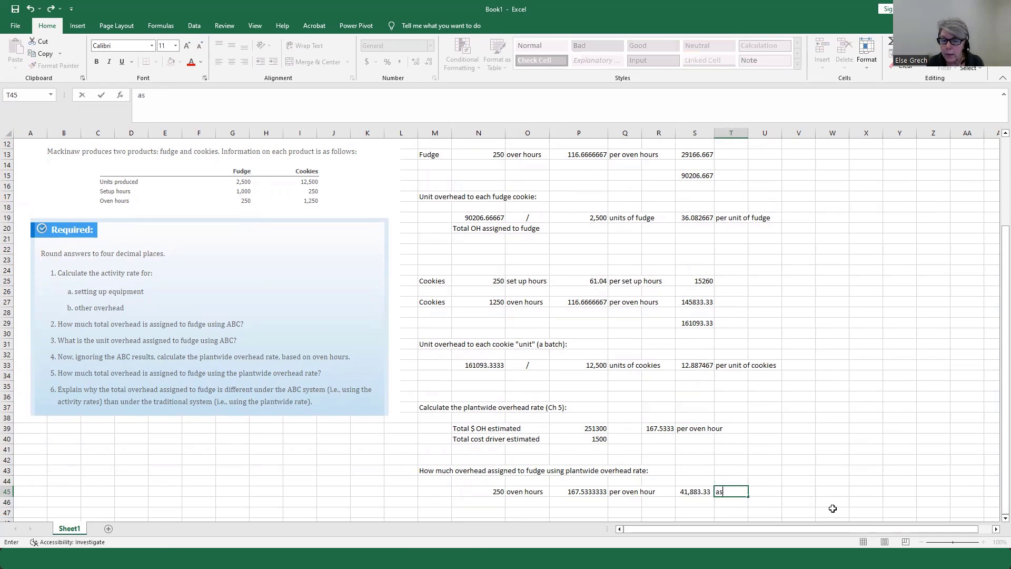
type("ssigned to all")
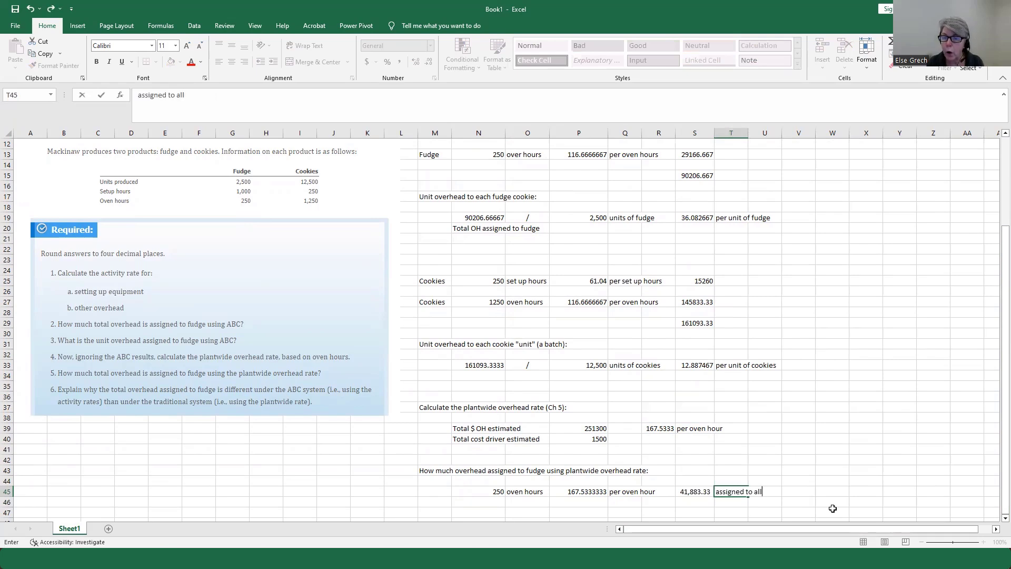
type(" units of fu")
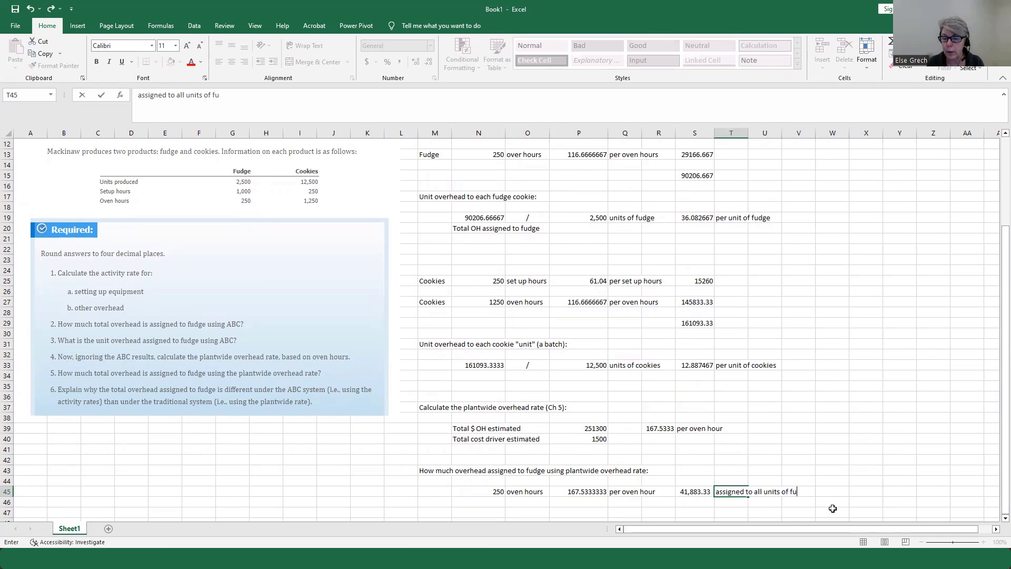
type("dge")
key("Return")
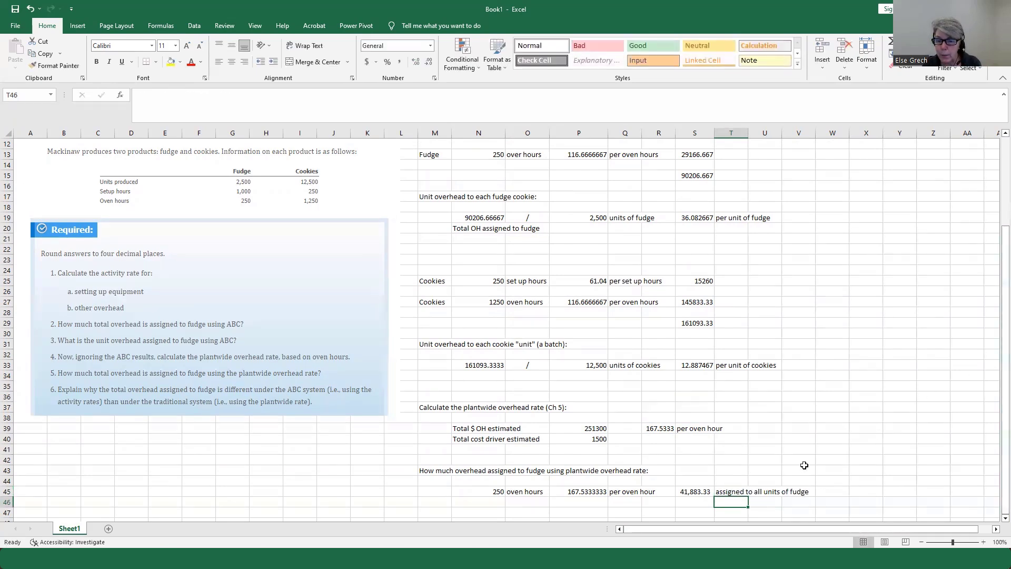
left_click_drag(695, 490, 799, 490)
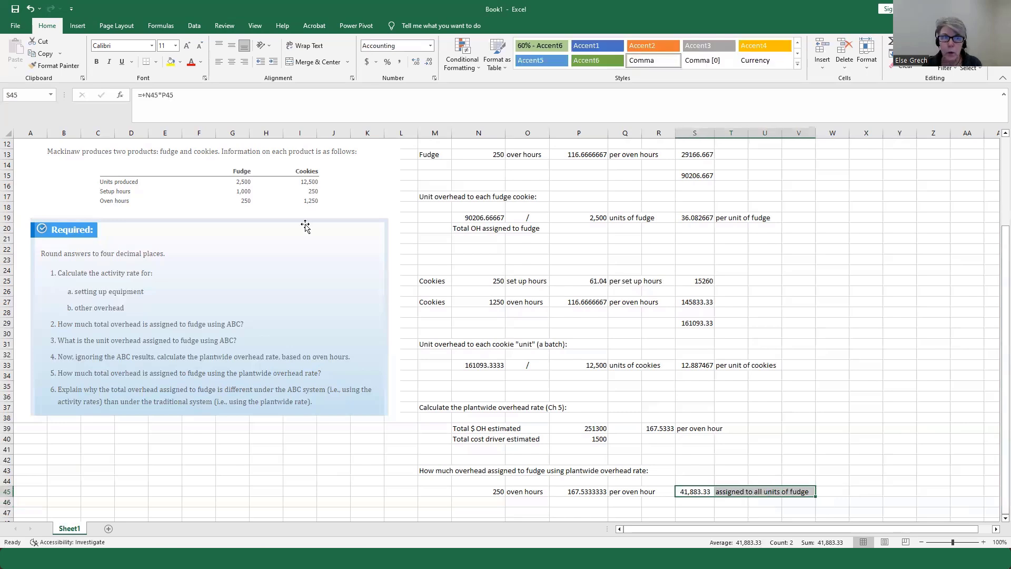
left_click(171, 61)
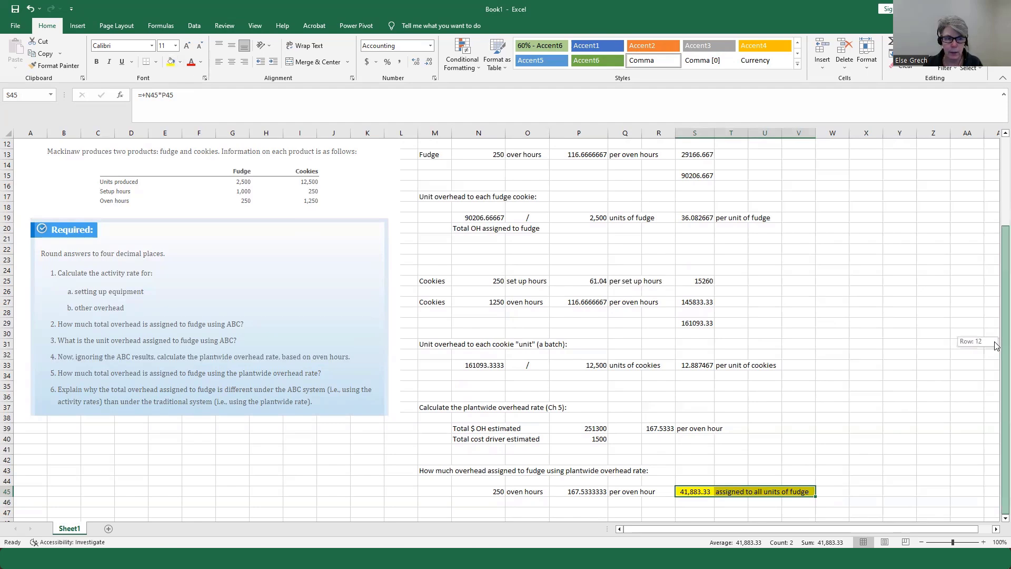
Fill fudge's total ABC overhead in S15 with orange and format it in comma style.
scroll(996, 346, "up", 3)
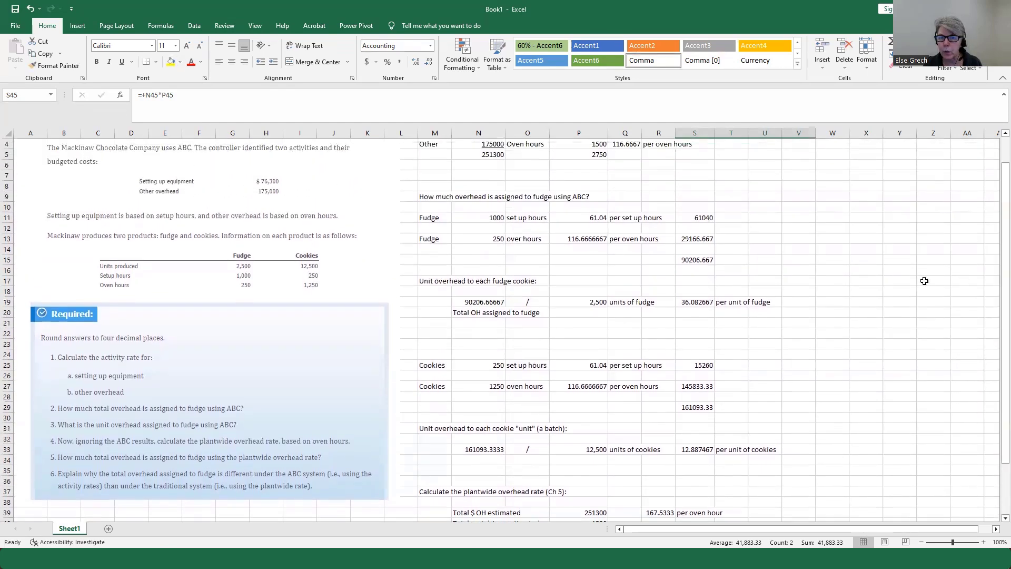
left_click(698, 259)
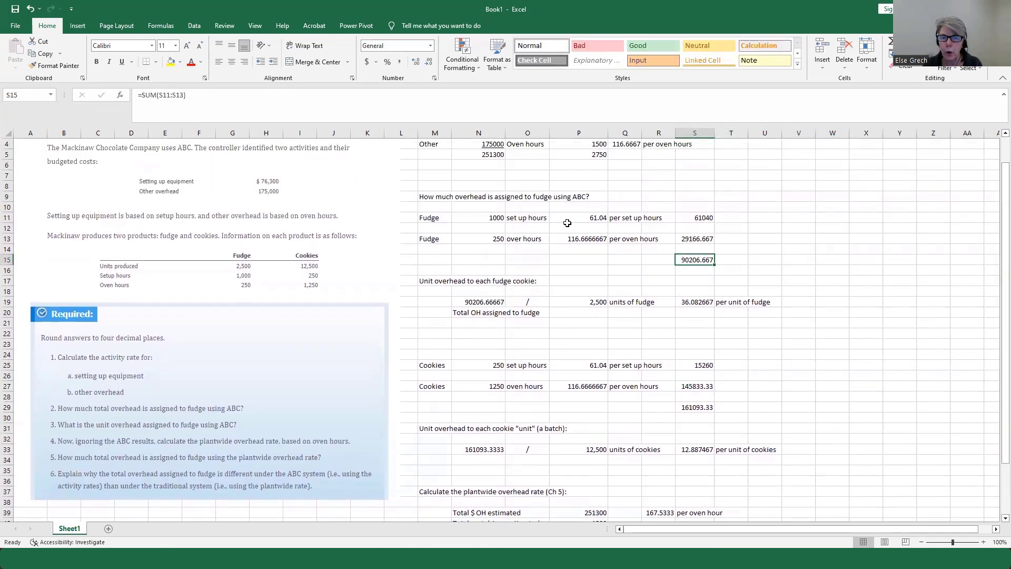
left_click(180, 62)
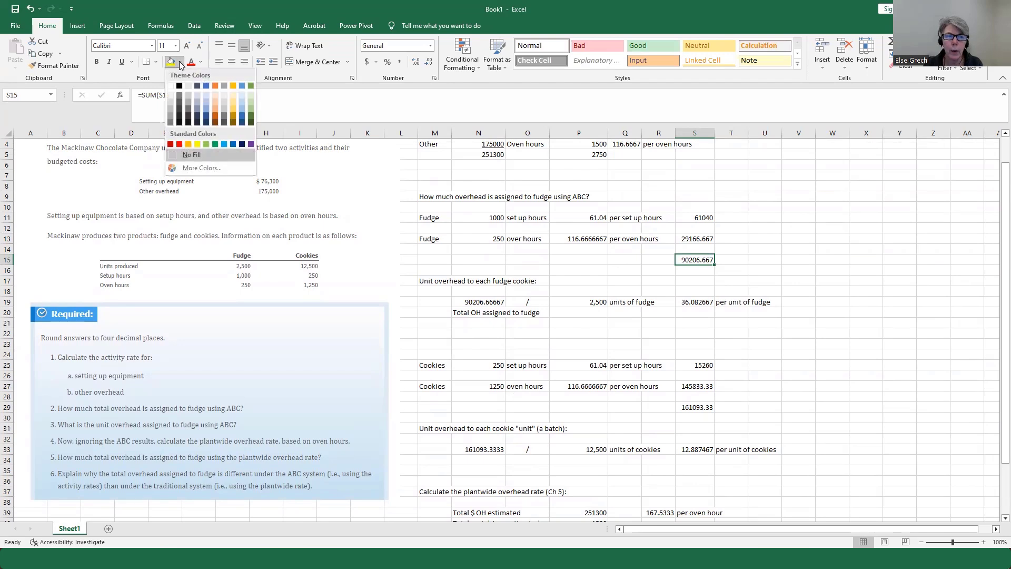
left_click(189, 144)
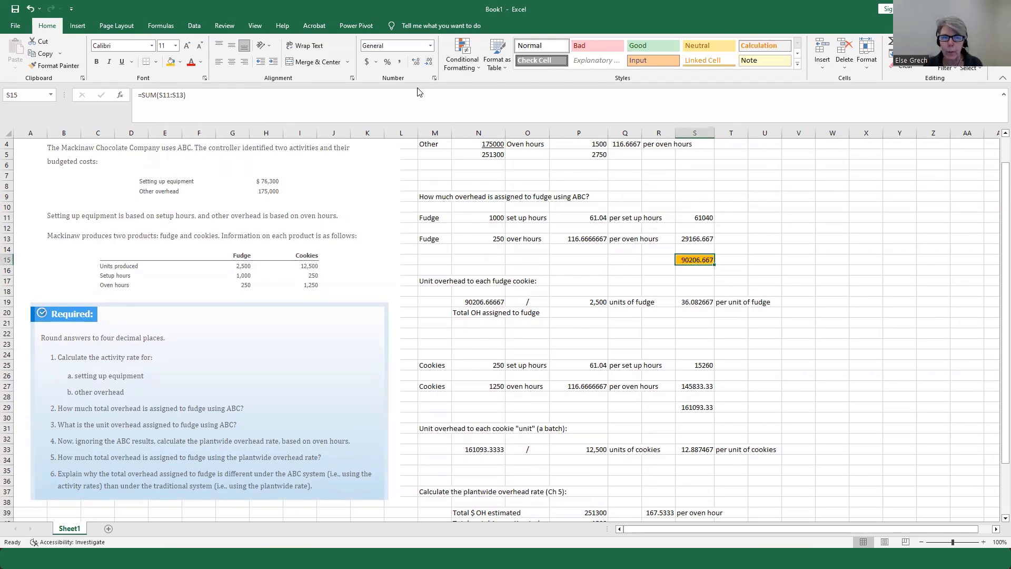
left_click(399, 62)
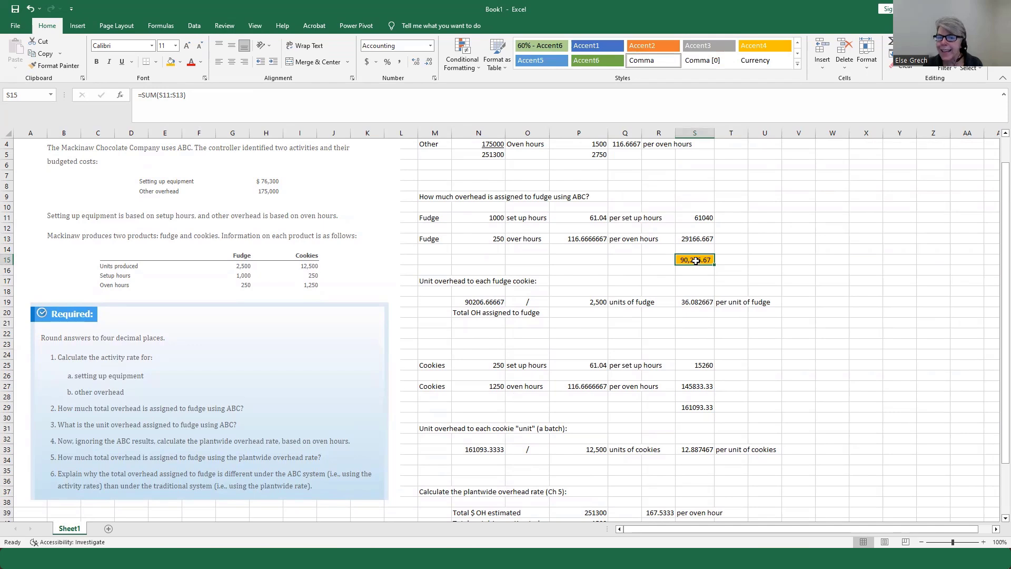
Compare fudge's ABC overhead calculation and activity rates in rows 3 to 15 with its plantwide overhead in row 45.
left_click_drag(995, 245, 997, 340)
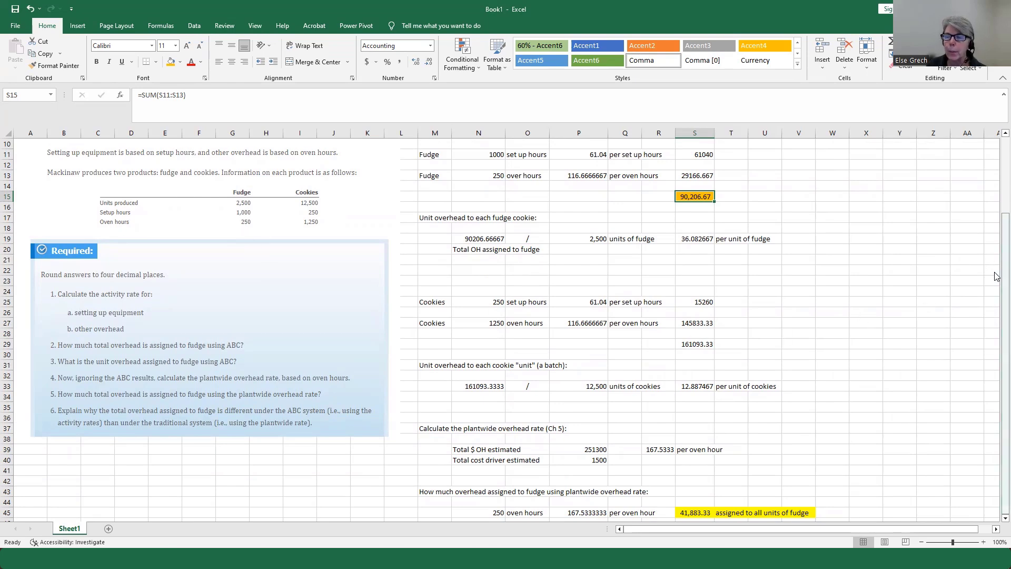
left_click_drag(1004, 315, 994, 315)
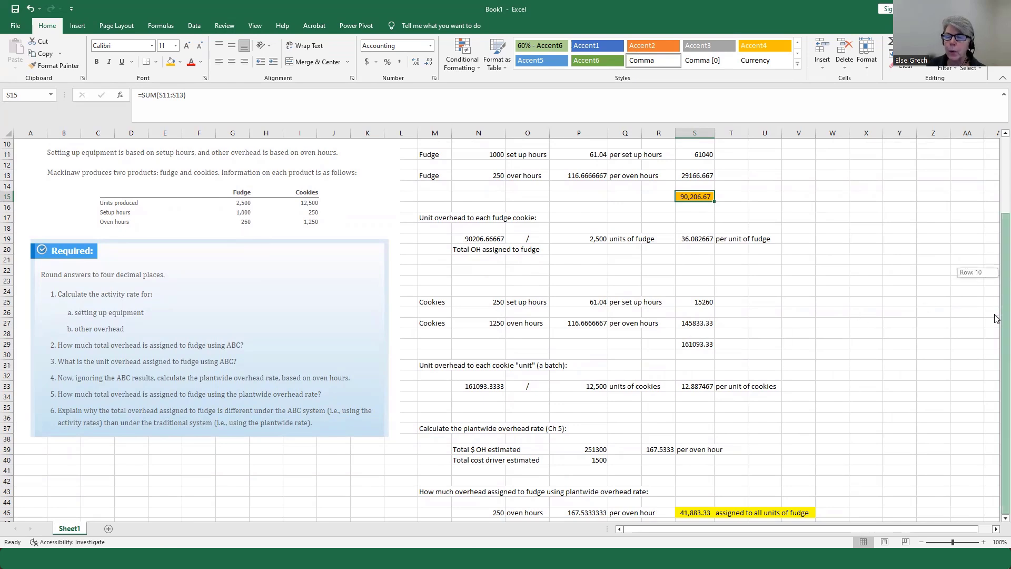
left_click(996, 519)
scroll(995, 523, "down", 2)
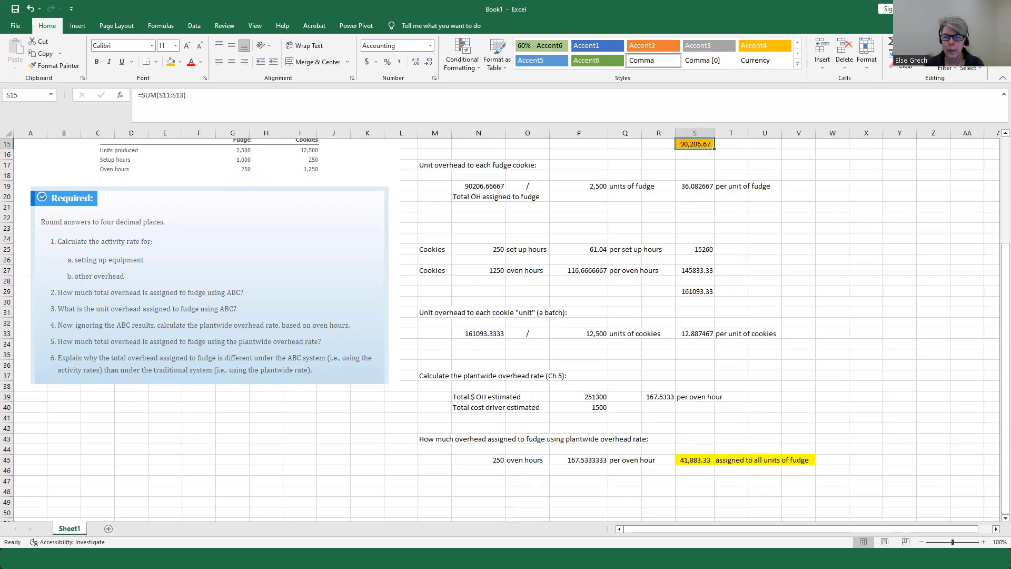
left_click_drag(1003, 295, 996, 163)
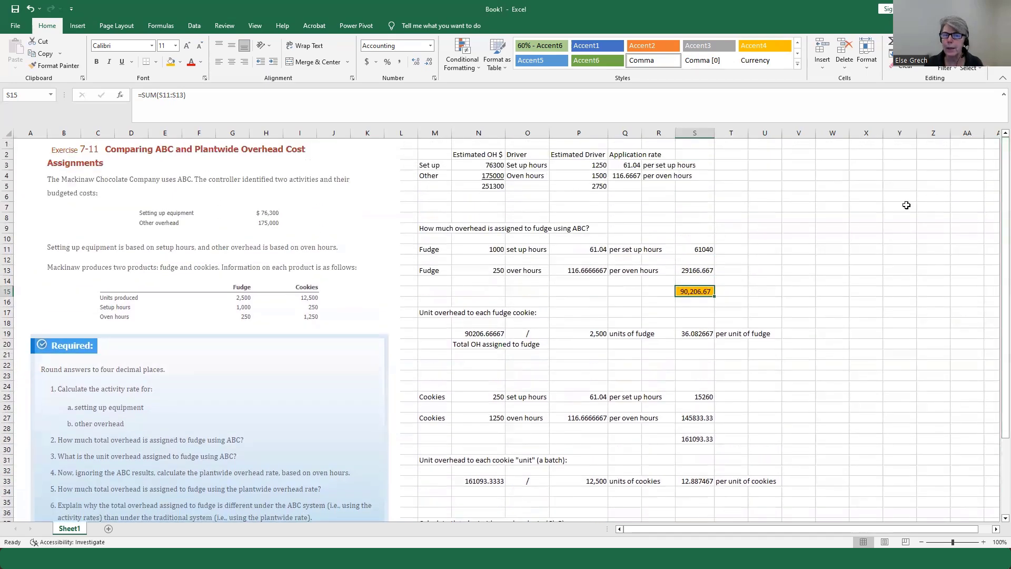
left_click_drag(421, 165, 695, 172)
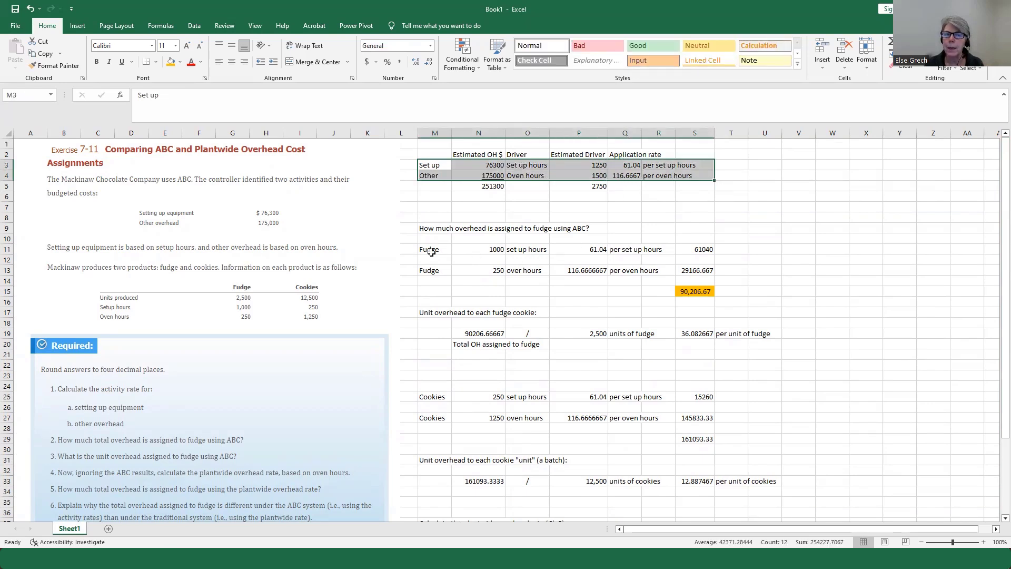
left_click_drag(429, 249, 705, 293)
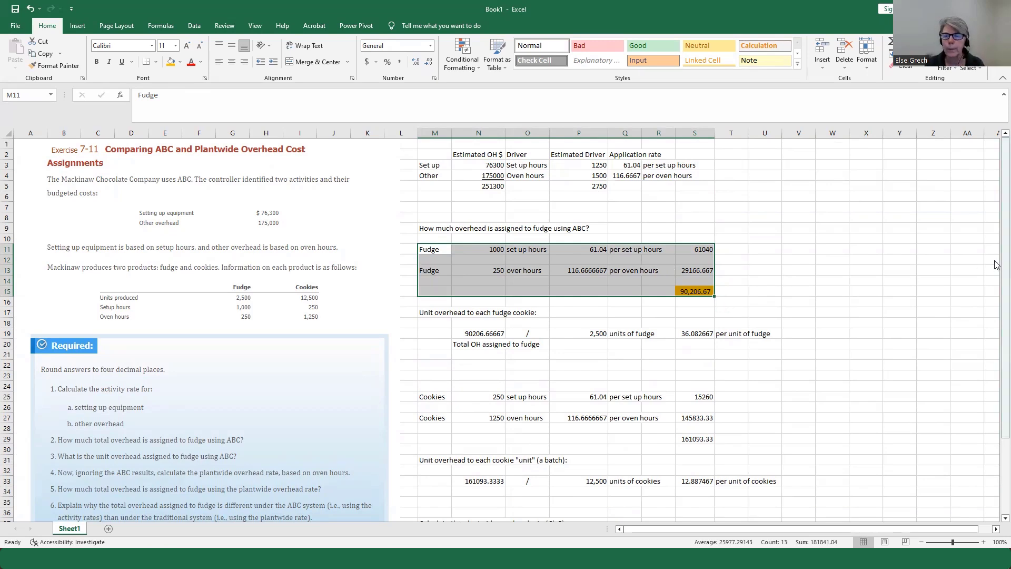
scroll(995, 277, "down", 3)
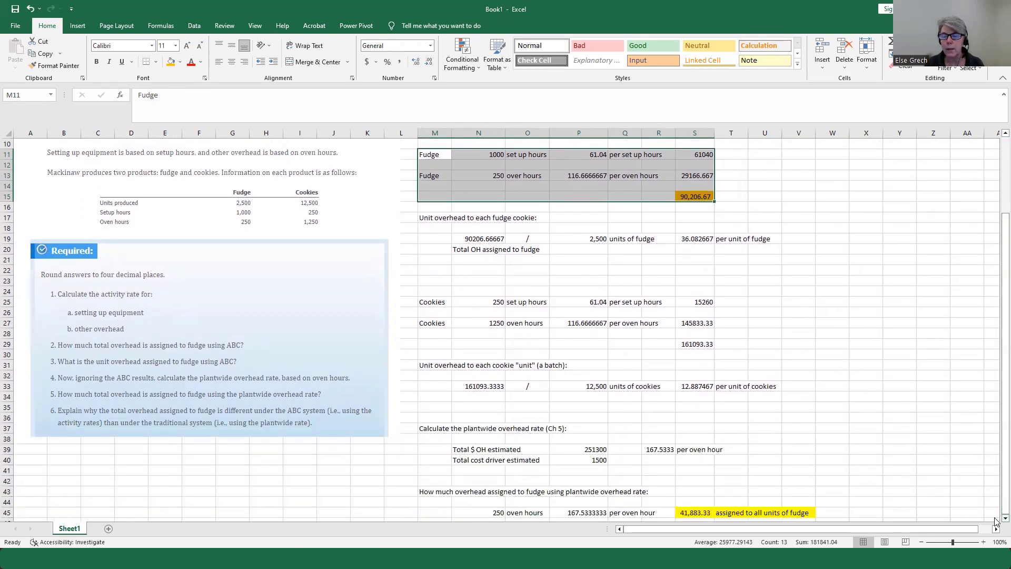
scroll(995, 521, "down", 2)
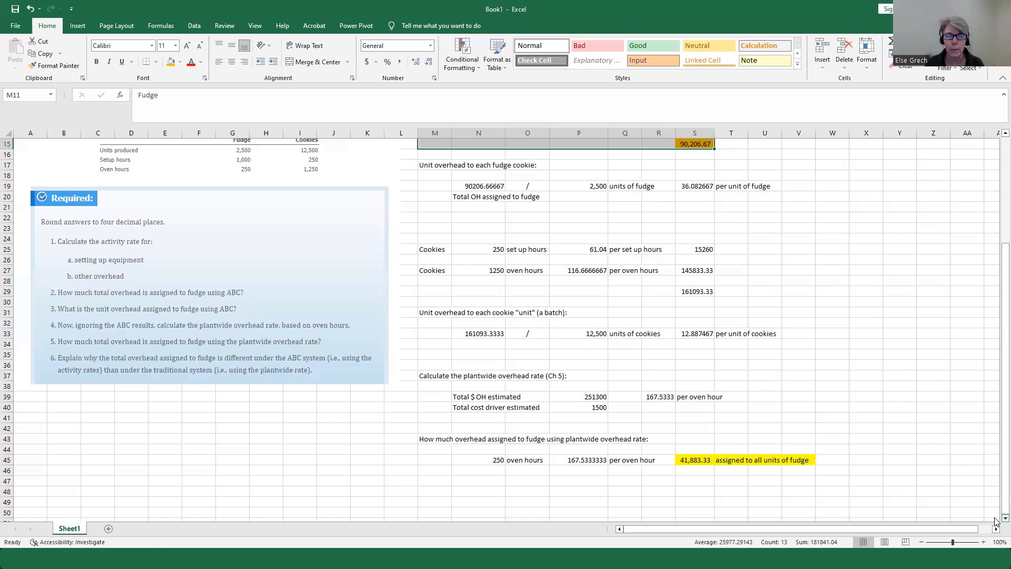
scroll(995, 521, "up", 5)
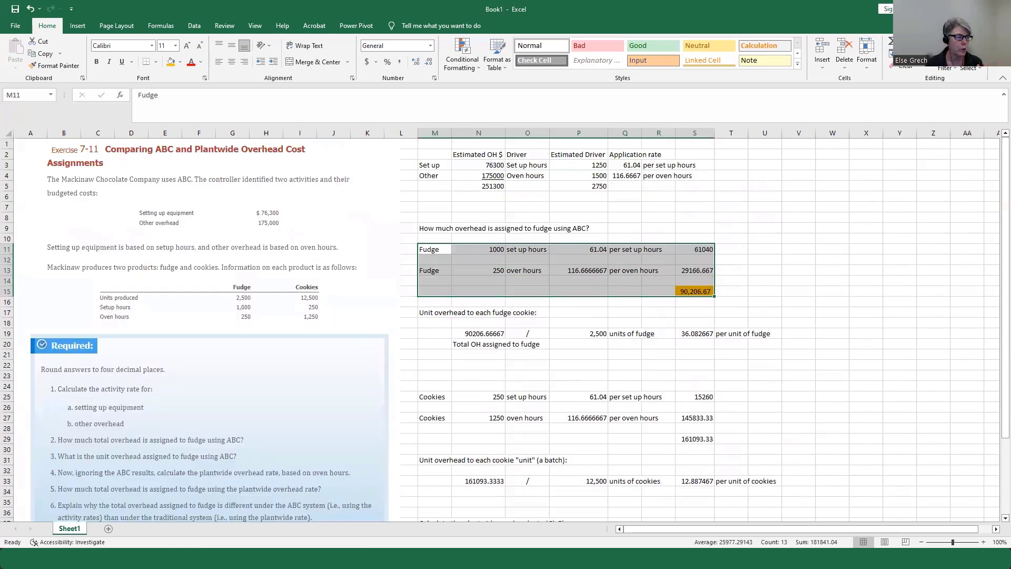